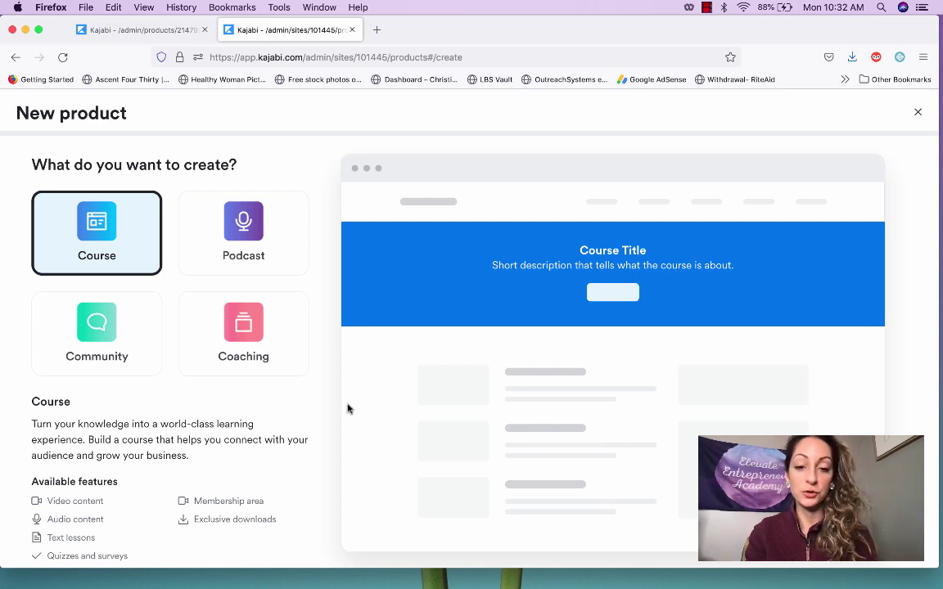
# Step: Review the Course, Podcast, Community and Coaching product types and the features available for a course
pyautogui.scroll(-2, 347, 408)
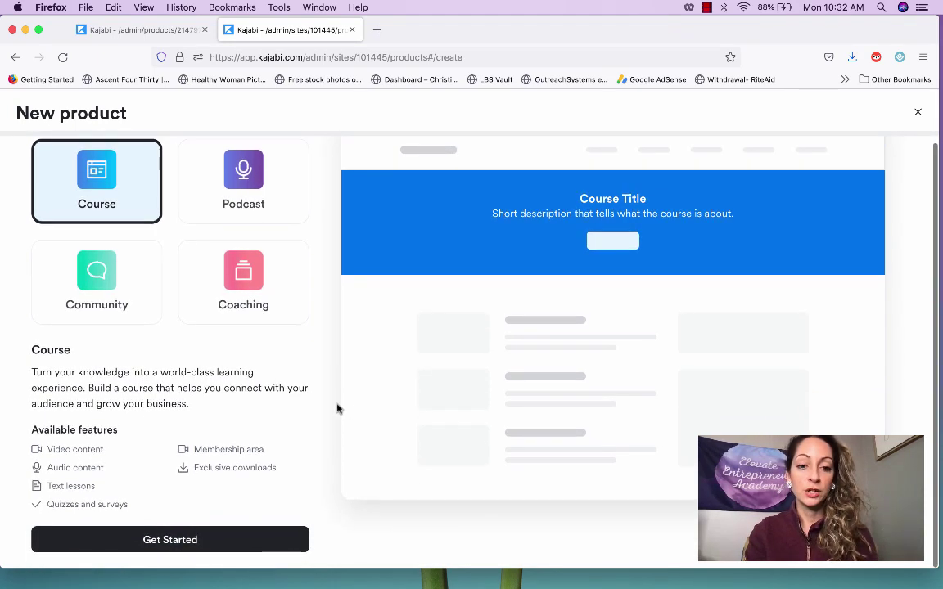
pyautogui.scroll(2, 337, 408)
pyautogui.scroll(-2, 336, 407)
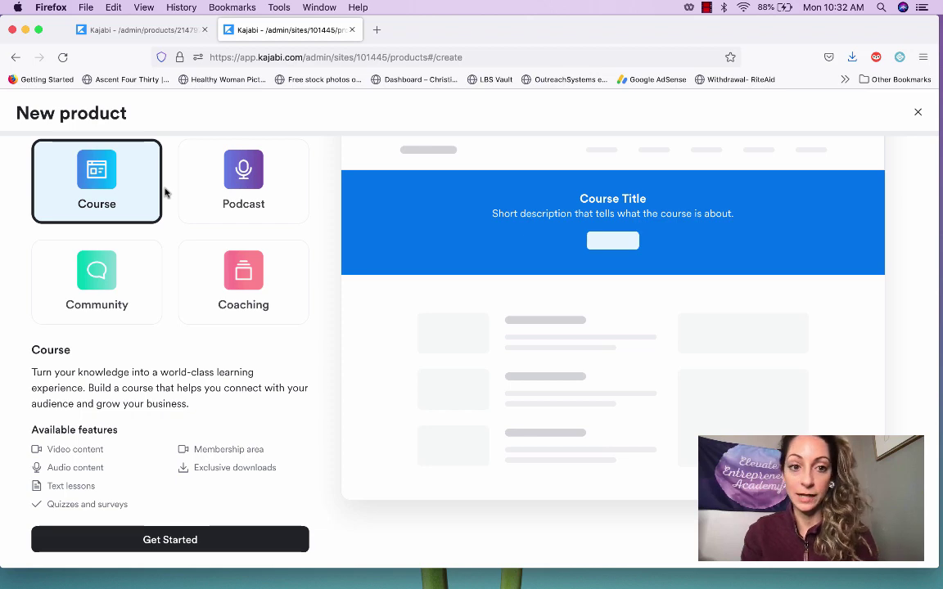
pyautogui.scroll(2, 200, 276)
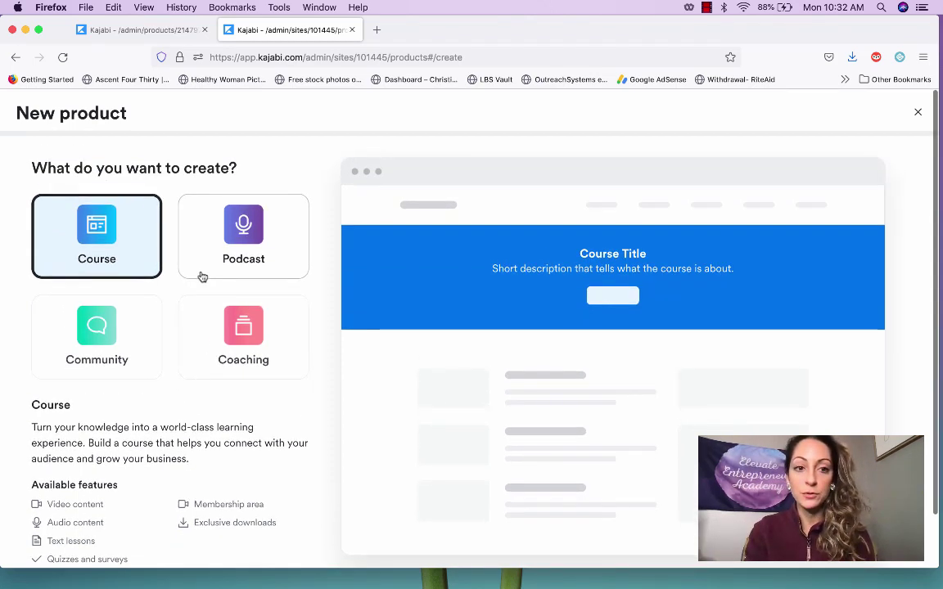
pyautogui.scroll(-2, 202, 277)
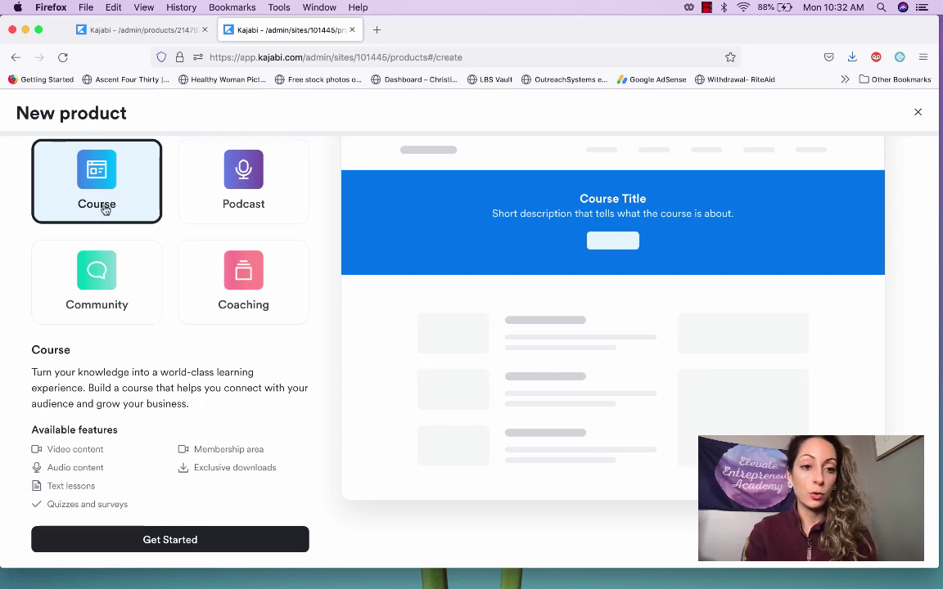
pyautogui.scroll(2, 861, 292)
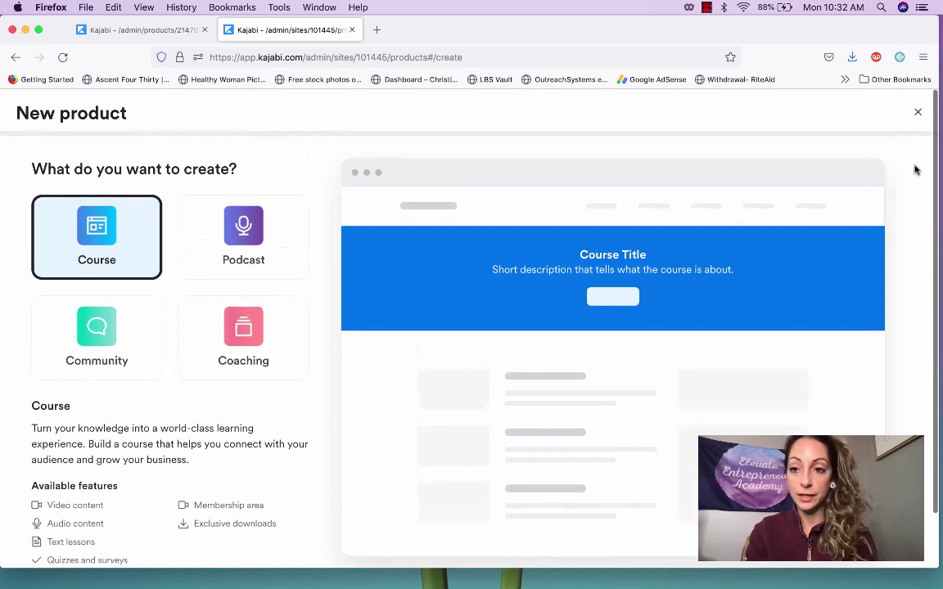
# Step: Close the new product page and open the course "Step into Your Queen: Scaling Your Heart-Centered Business Book Bundle" from the product list
pyautogui.click(919, 114)
pyautogui.scroll(-3, 397, 327)
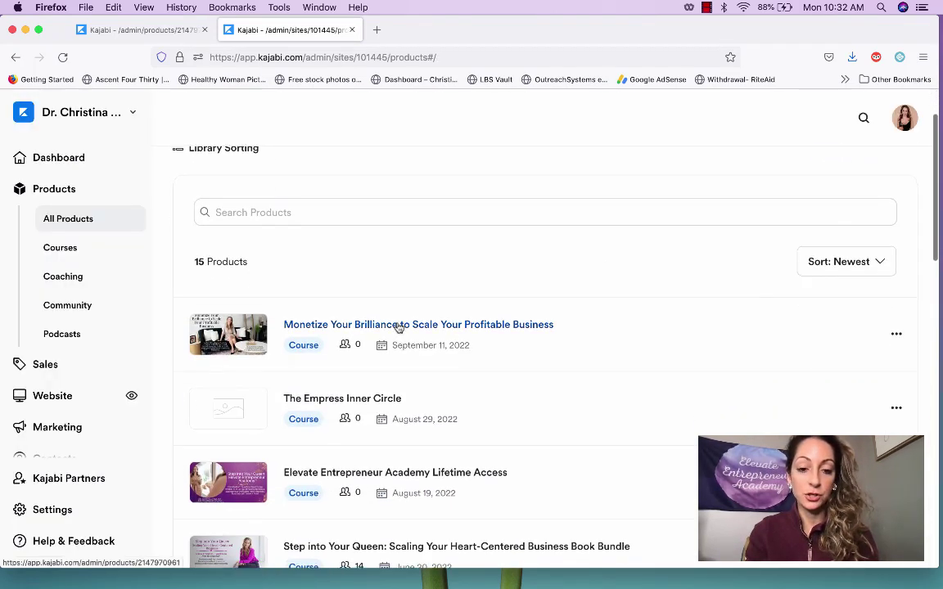
pyautogui.scroll(-1, 399, 327)
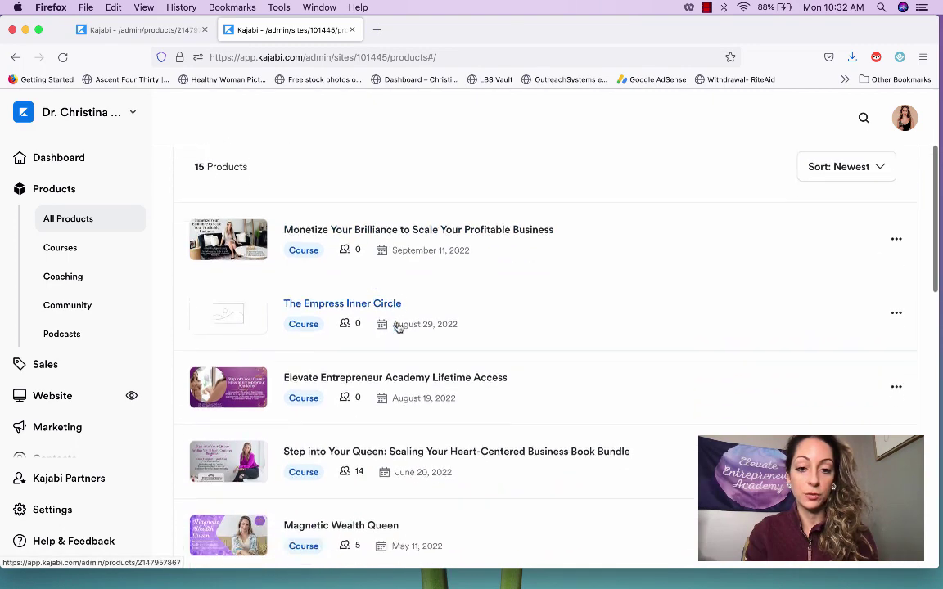
pyautogui.click(397, 444)
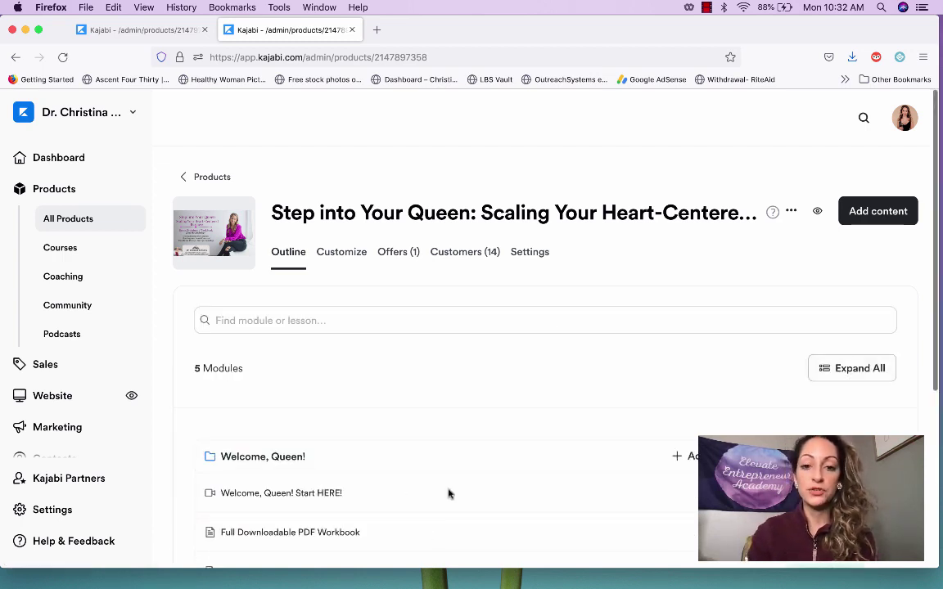
# Step: Examine the course outline, including its modules and the lessons inside the "Welcome, Queen!" module
pyautogui.scroll(-2, 735, 386)
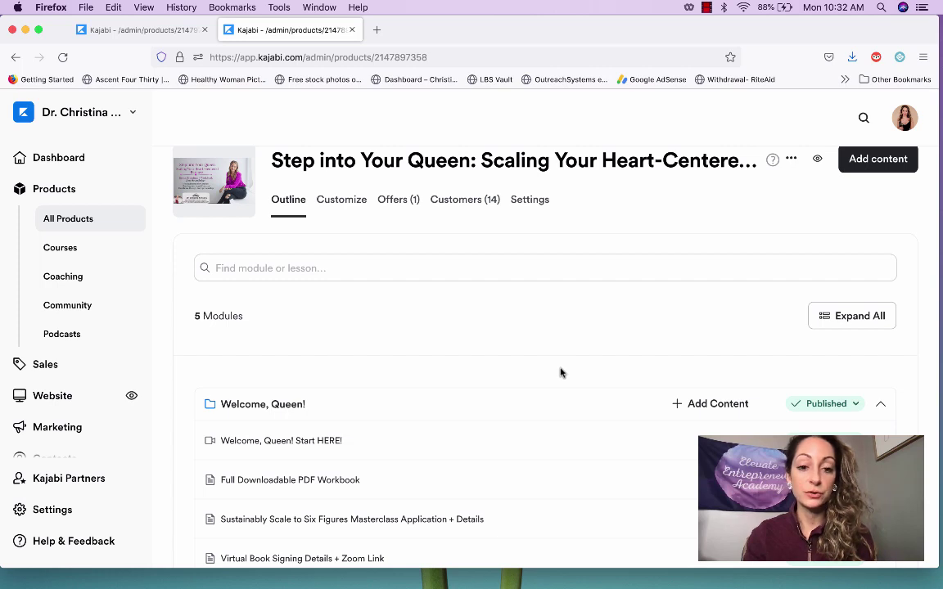
pyautogui.scroll(1, 561, 373)
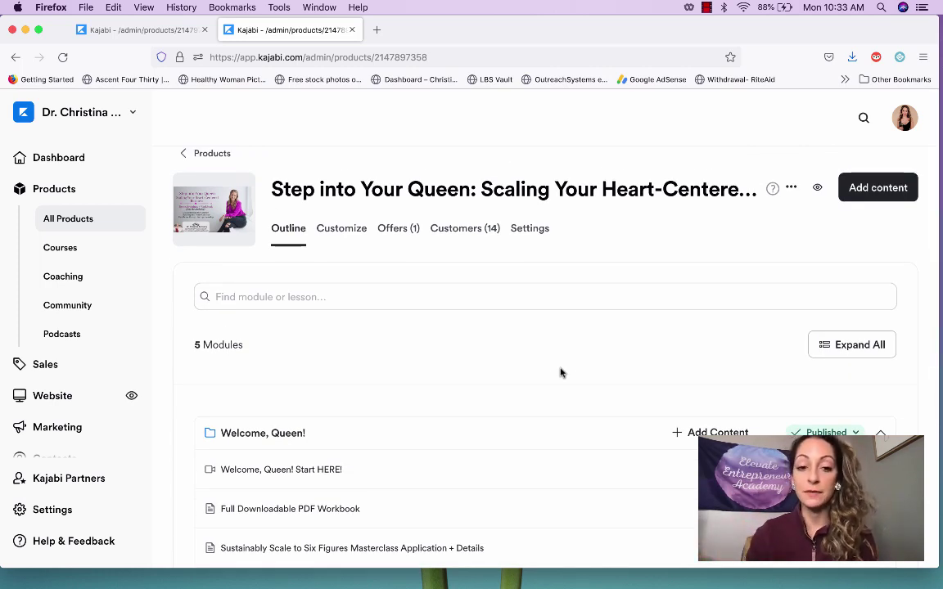
pyautogui.scroll(-2, 561, 374)
pyautogui.scroll(-3, 387, 358)
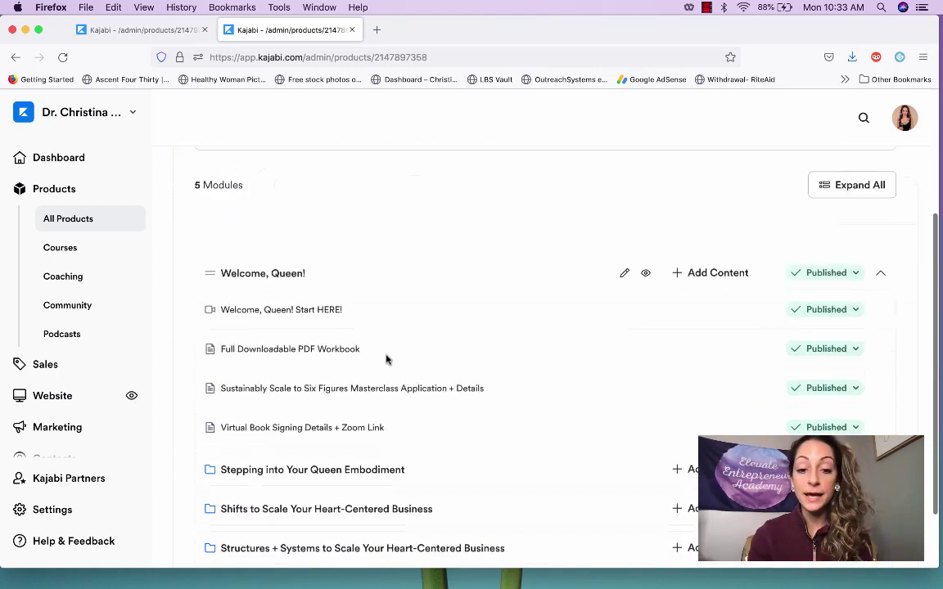
pyautogui.scroll(-2, 387, 358)
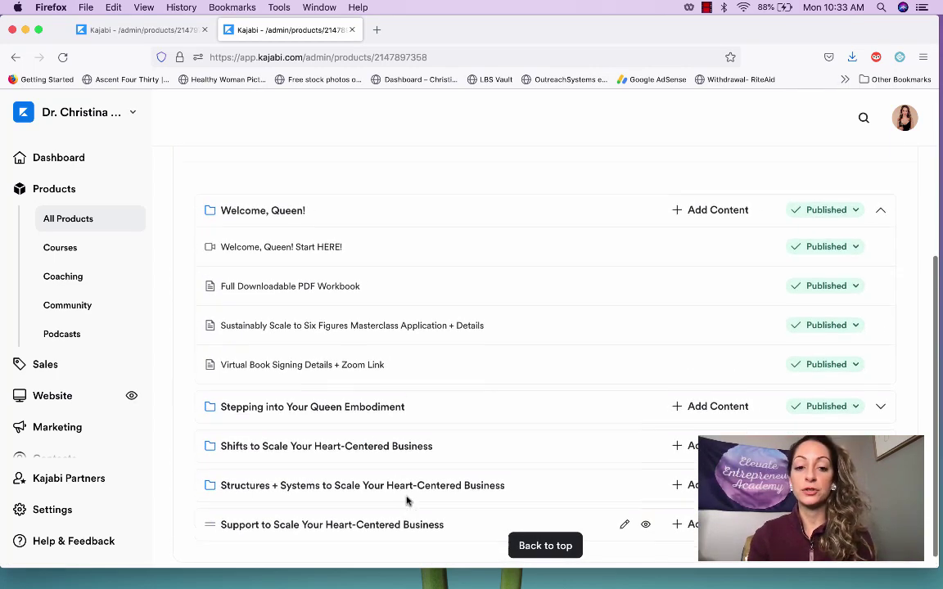
pyautogui.scroll(2, 407, 501)
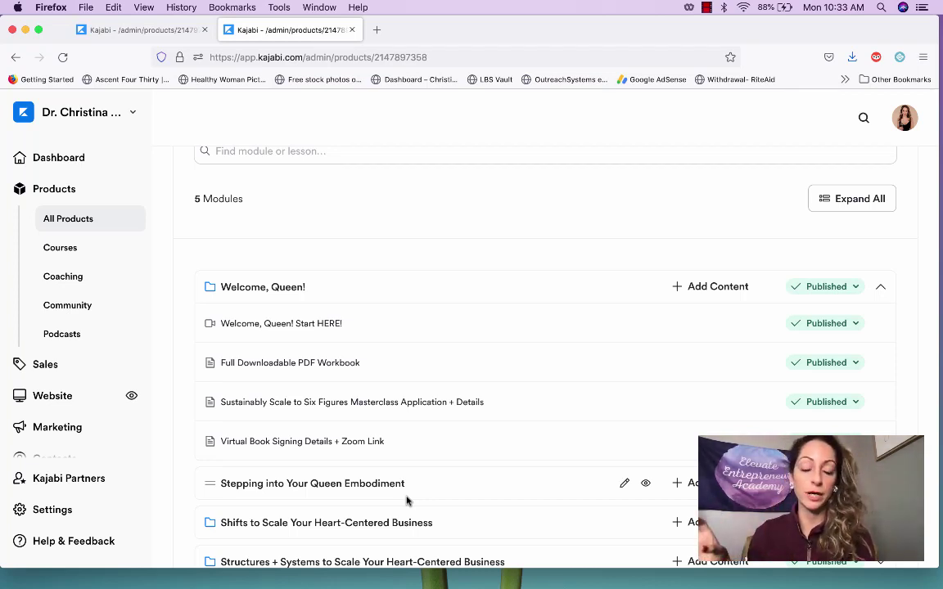
pyautogui.scroll(-2, 406, 506)
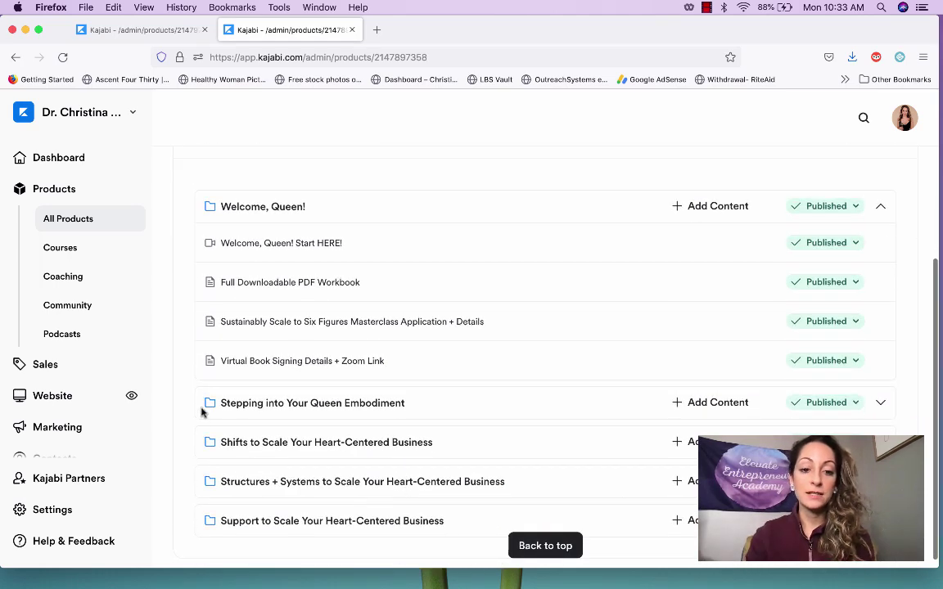
pyautogui.scroll(6, 256, 409)
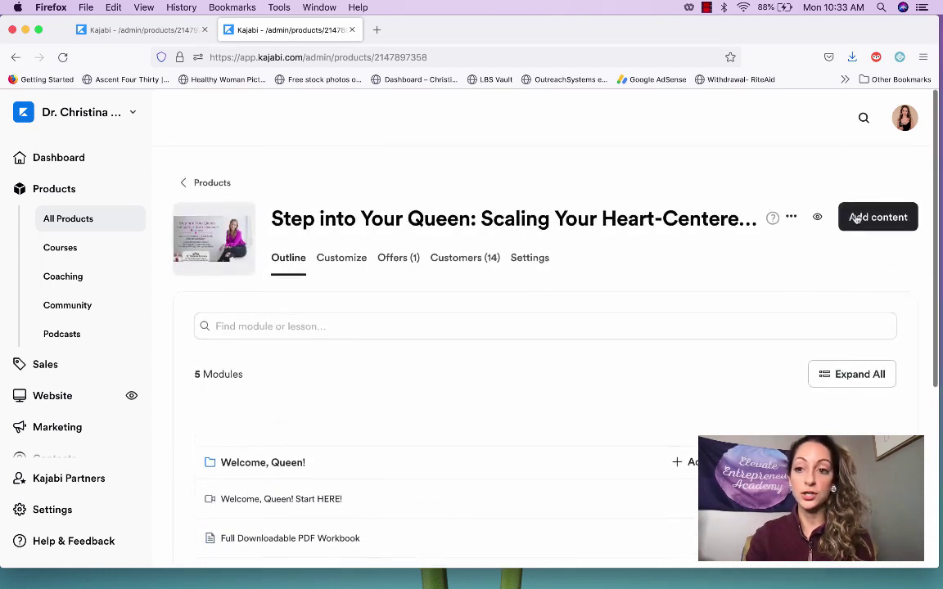
# Step: Check which content types can be added to the course, dismiss the choices and look over the "Welcome, Queen!" module
pyautogui.click(879, 211)
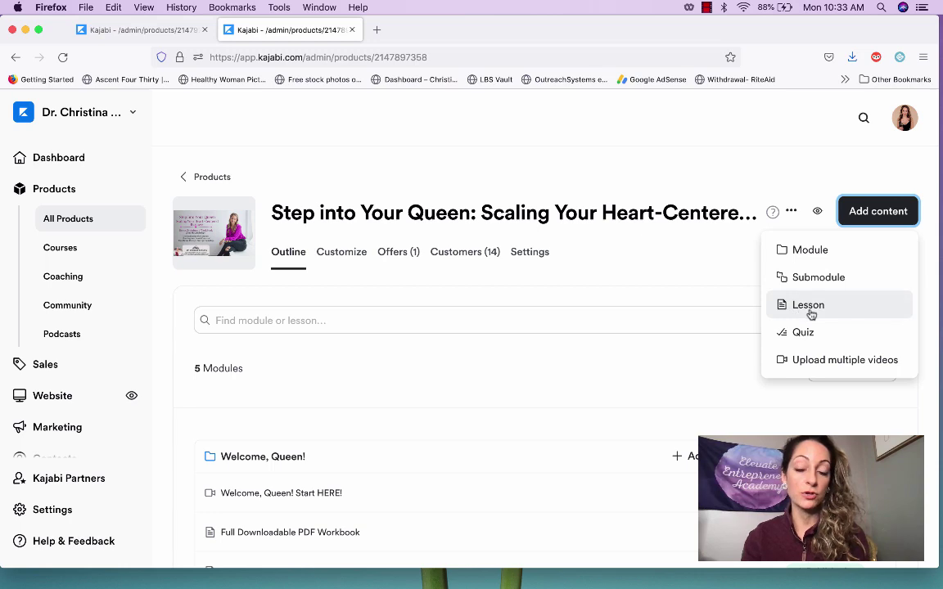
pyautogui.click(658, 381)
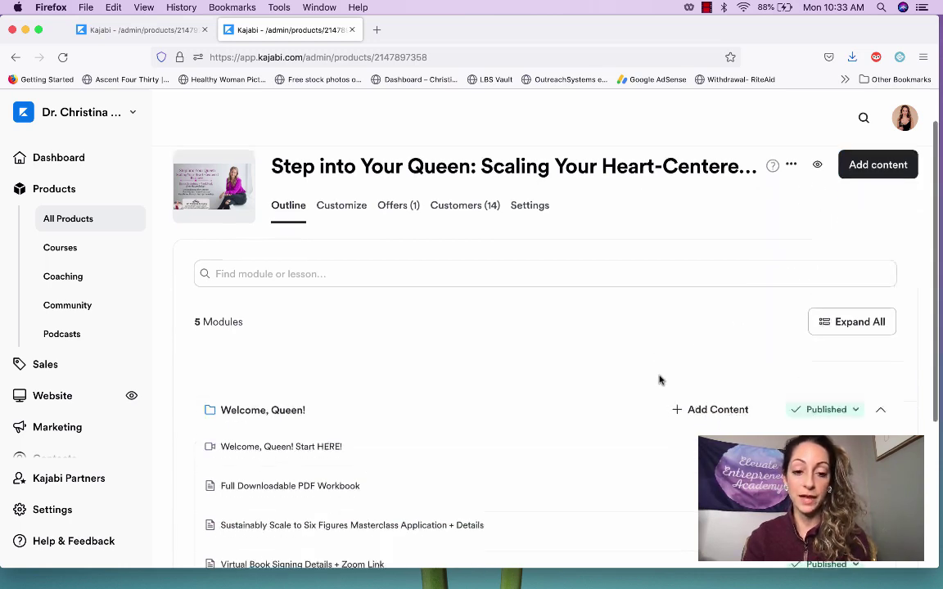
pyautogui.scroll(-3, 659, 379)
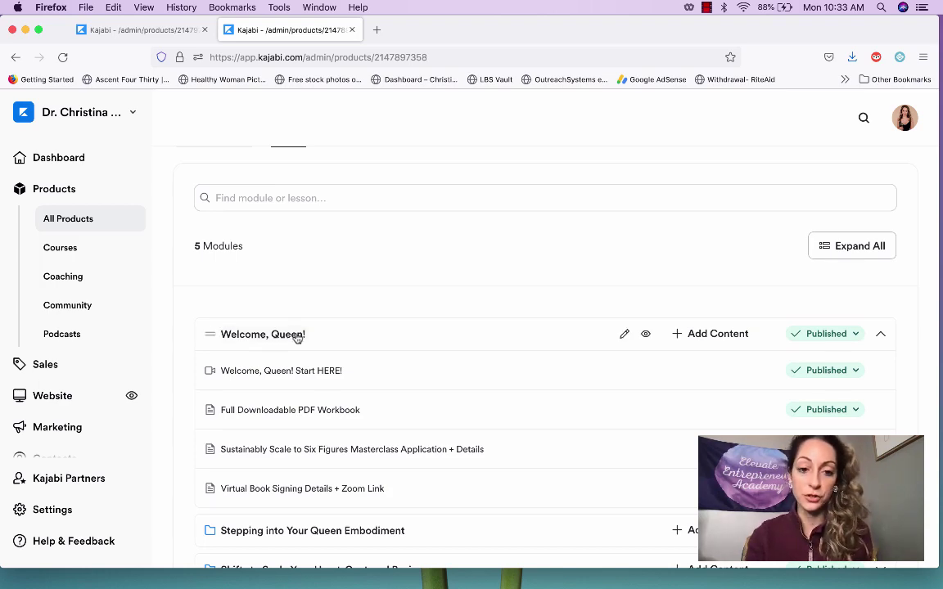
pyautogui.scroll(3, 303, 373)
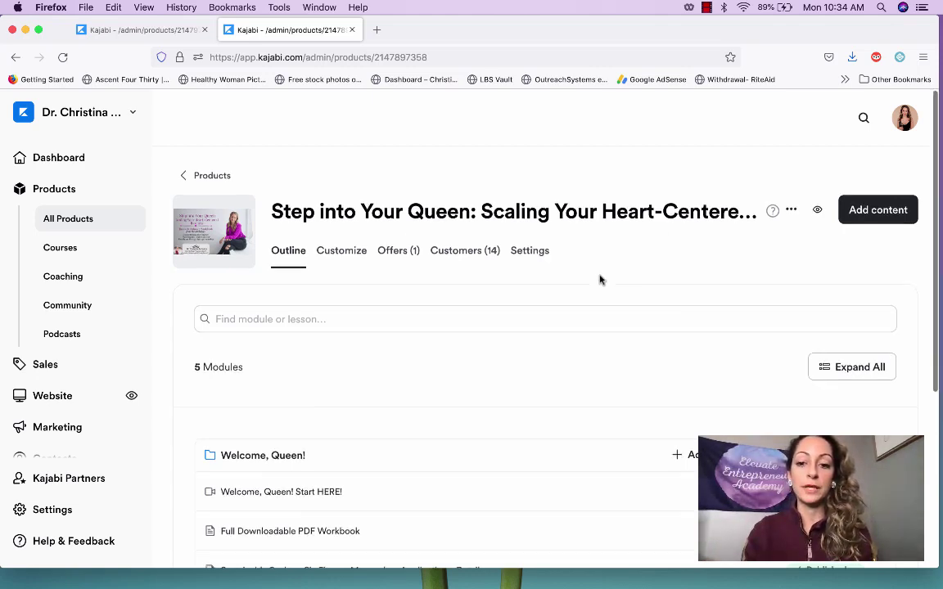
# Step: Preview the course as learners see it and look through its banner, modules, lessons and instructor details
pyautogui.click(817, 211)
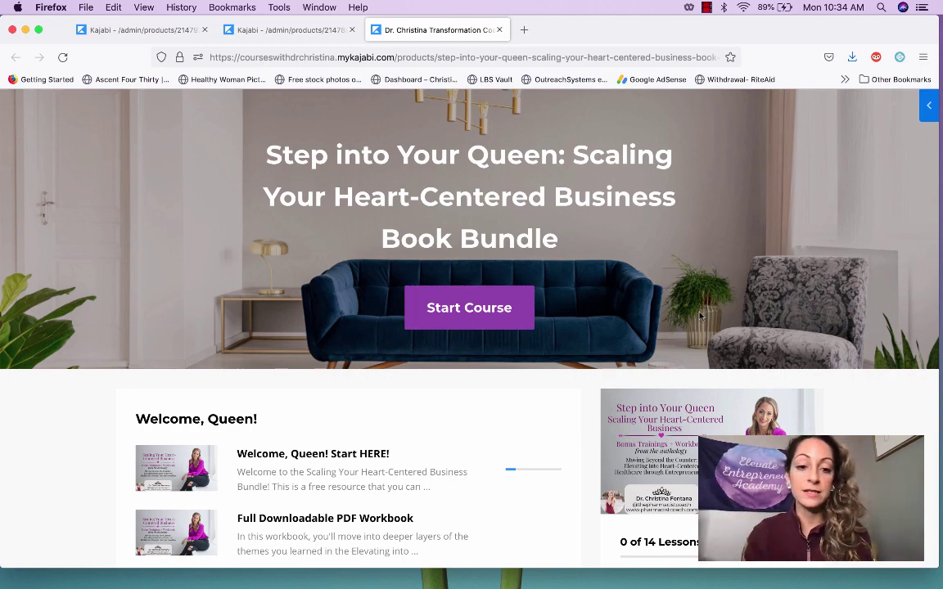
pyautogui.scroll(-5, 700, 315)
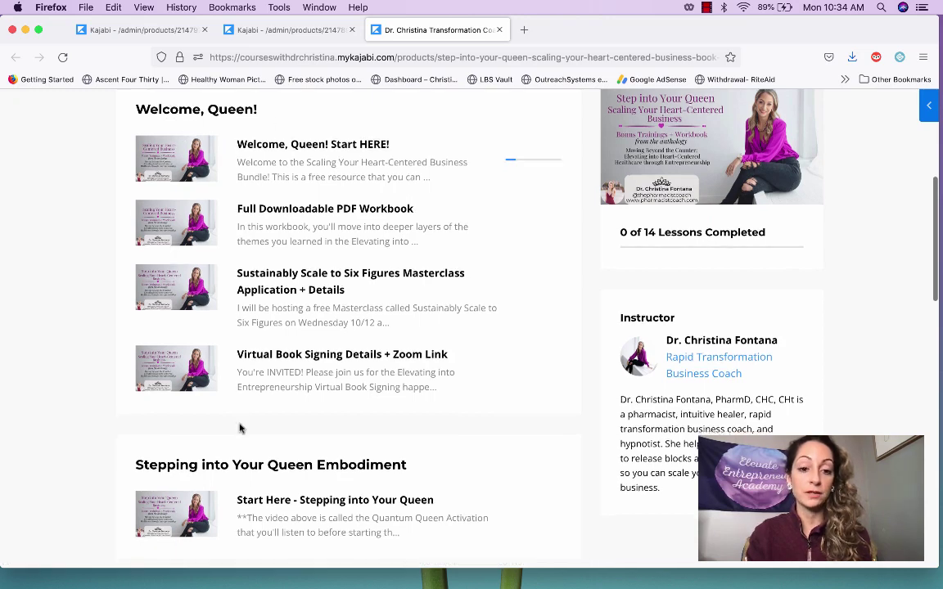
pyautogui.scroll(-3, 238, 428)
pyautogui.scroll(-3, 227, 391)
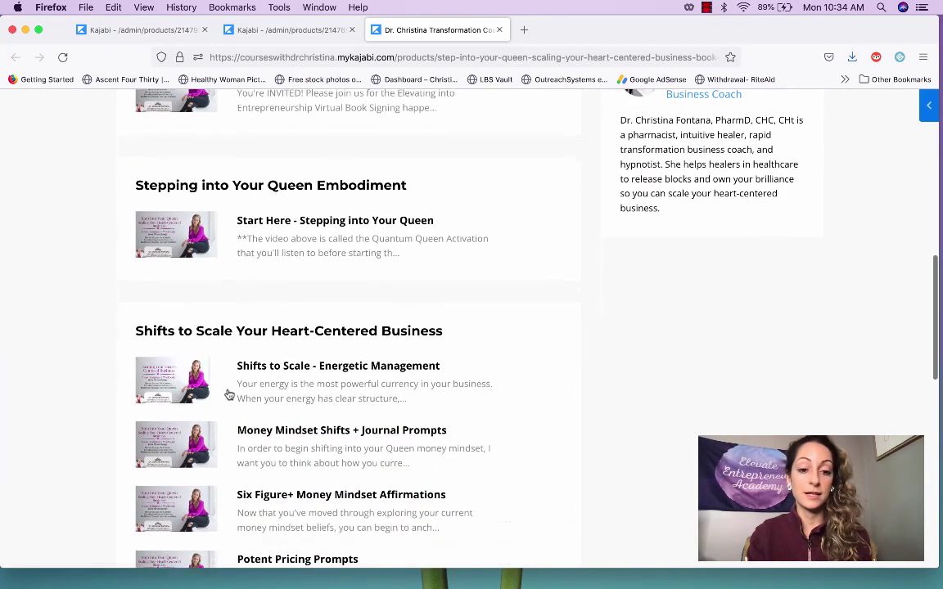
pyautogui.scroll(1, 228, 391)
pyautogui.scroll(7, 230, 396)
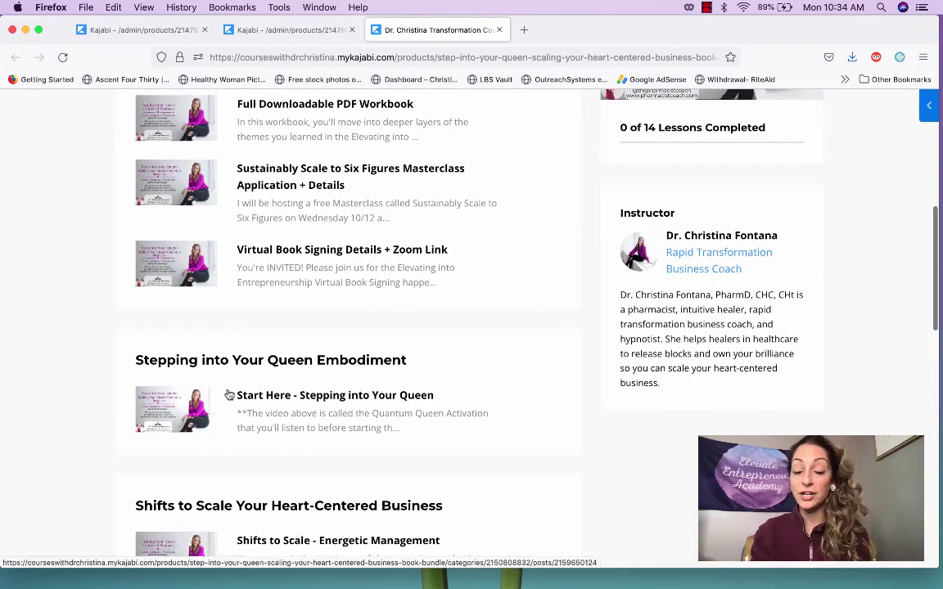
pyautogui.scroll(2, 229, 395)
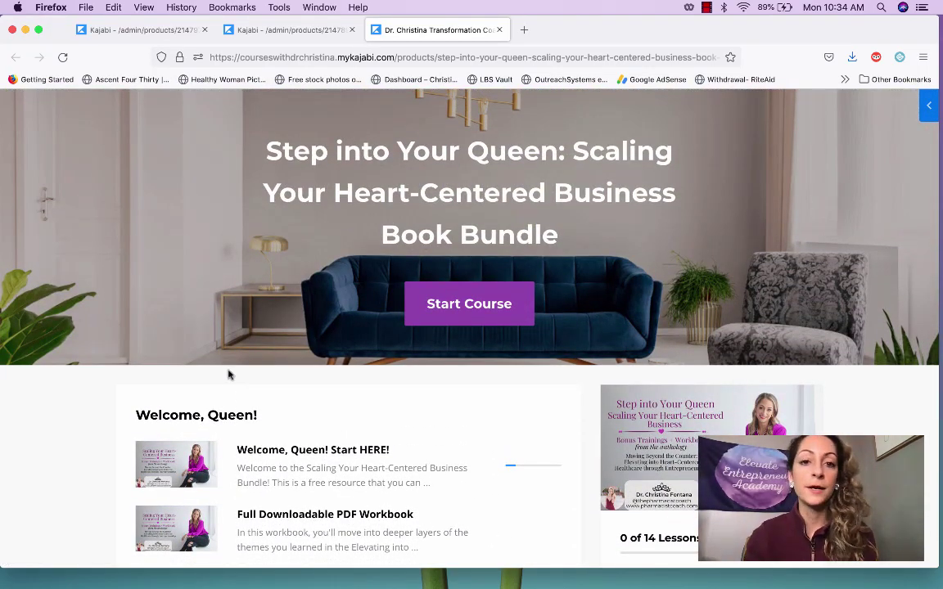
# Step: Return to the course outline and open the "Welcome, Queen! Start HERE!" video lesson for editing
pyautogui.click(302, 31)
pyautogui.scroll(-4, 431, 262)
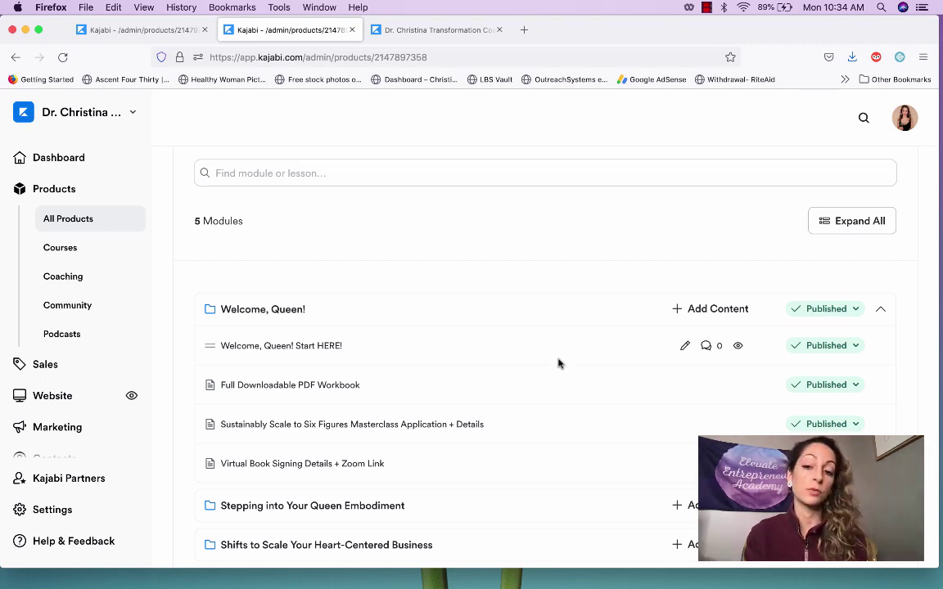
pyautogui.scroll(-1, 559, 364)
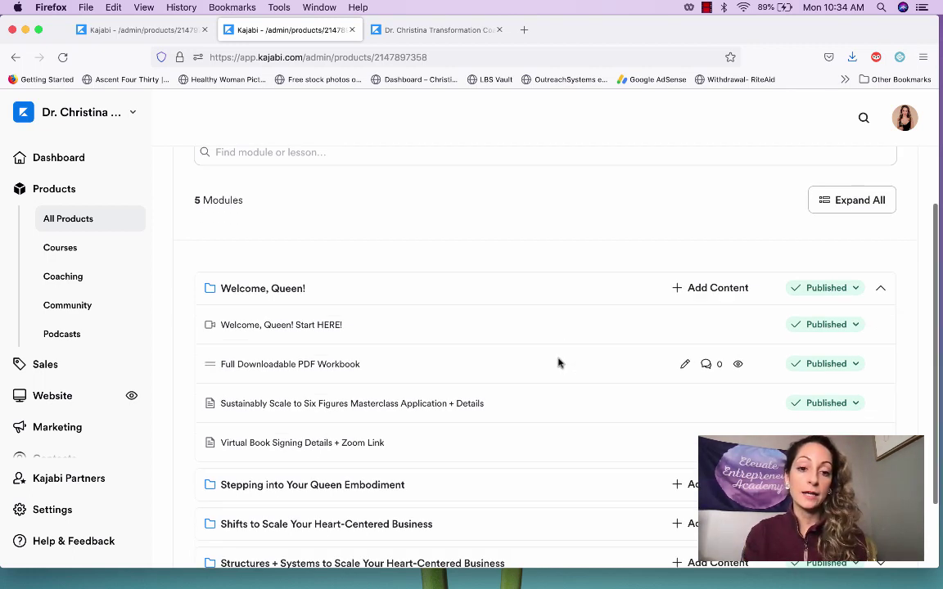
pyautogui.scroll(4, 559, 363)
pyautogui.scroll(-5, 559, 363)
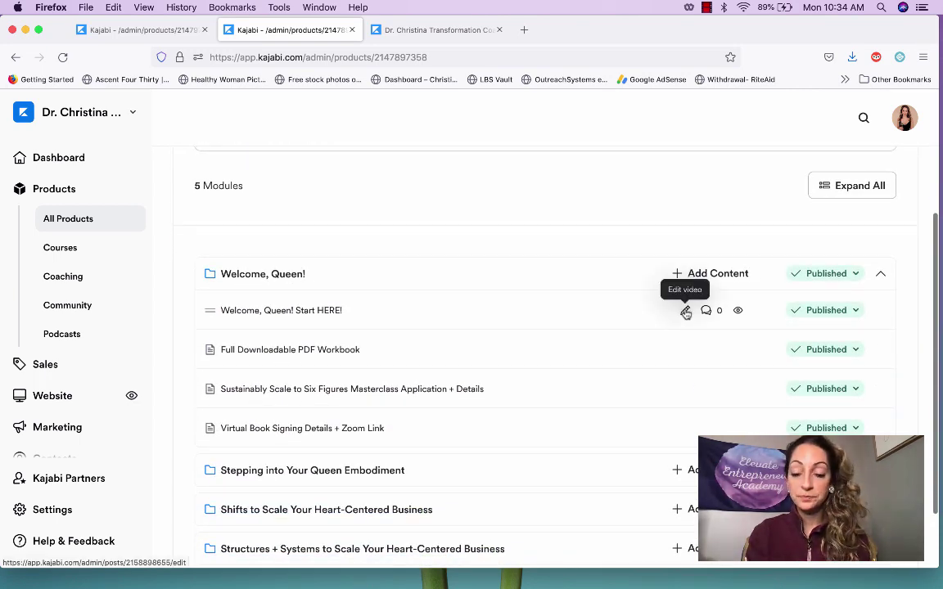
pyautogui.click(685, 310)
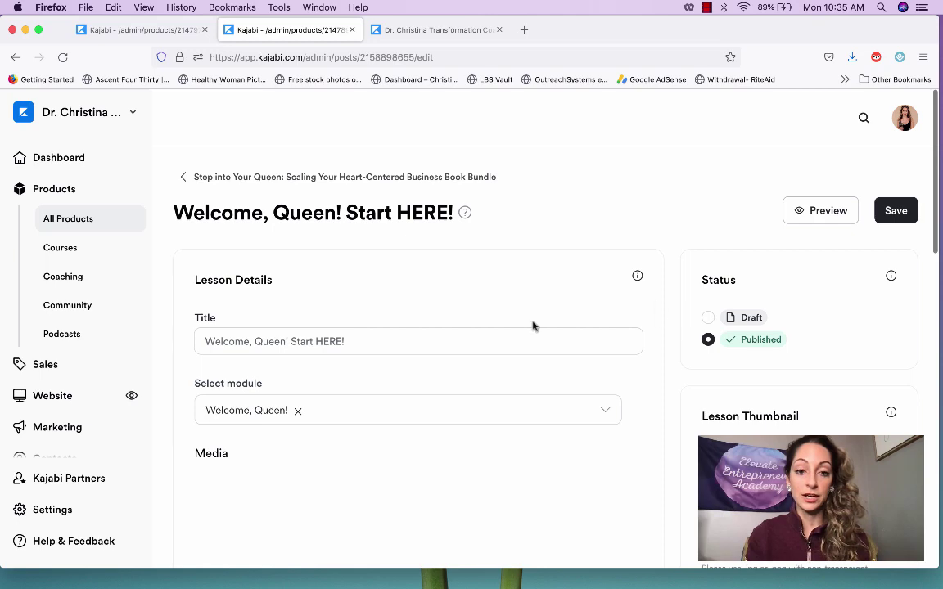
# Step: Examine the lesson's video, thumbnail, description text, comment settings and downloadable files
pyautogui.scroll(-3, 532, 326)
pyautogui.scroll(-3, 532, 325)
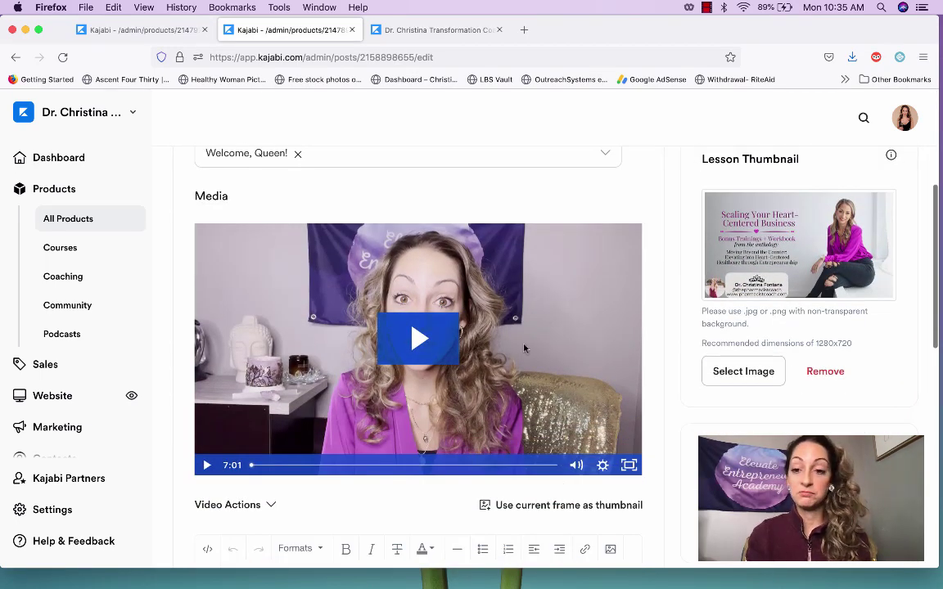
pyautogui.scroll(1, 589, 310)
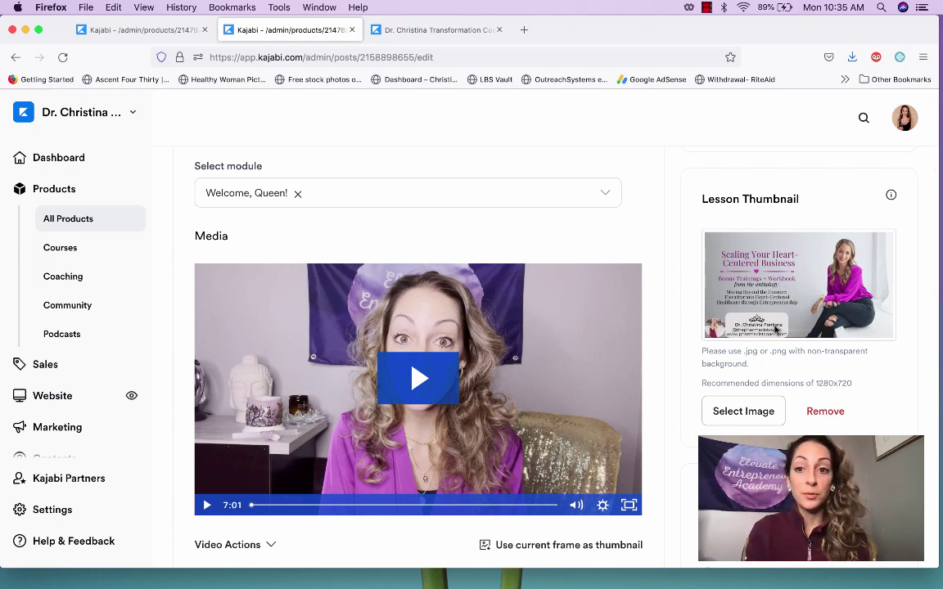
pyautogui.scroll(-8, 775, 328)
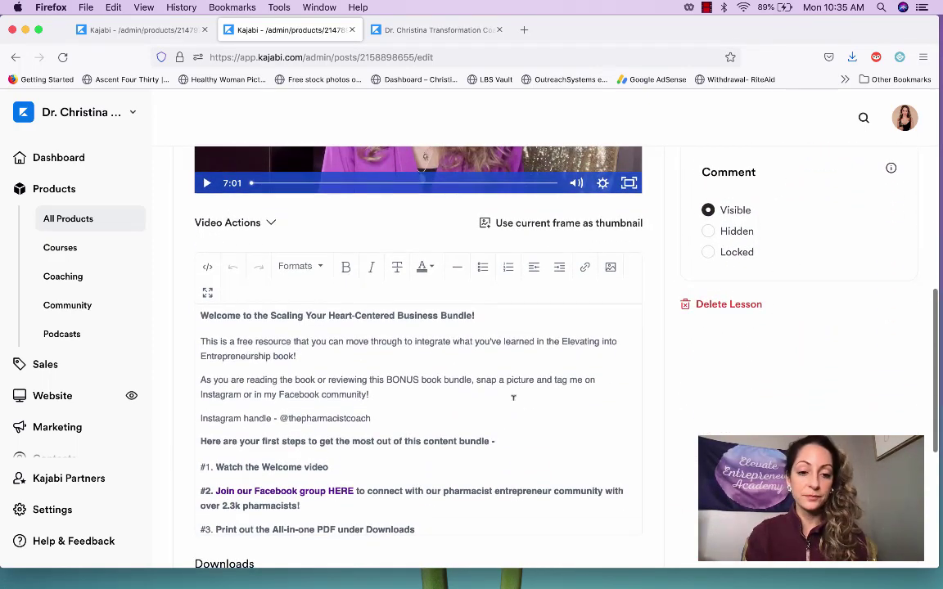
pyautogui.scroll(-3, 513, 398)
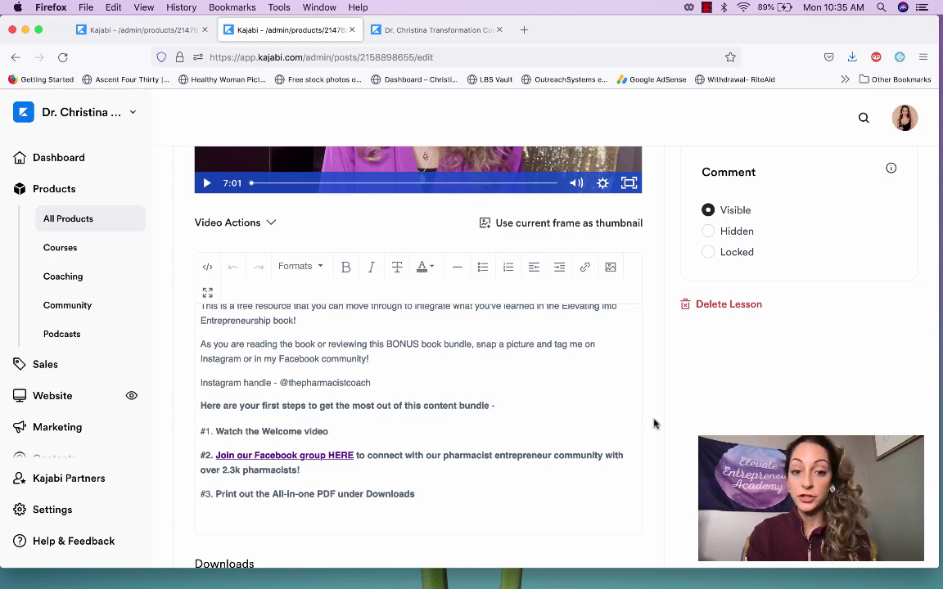
pyautogui.scroll(1, 654, 424)
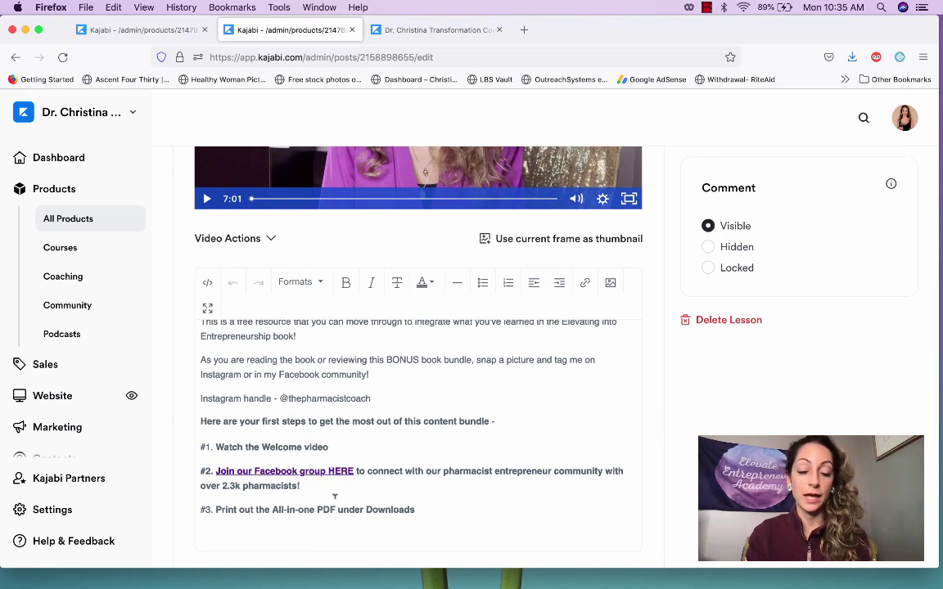
pyautogui.scroll(-3, 481, 492)
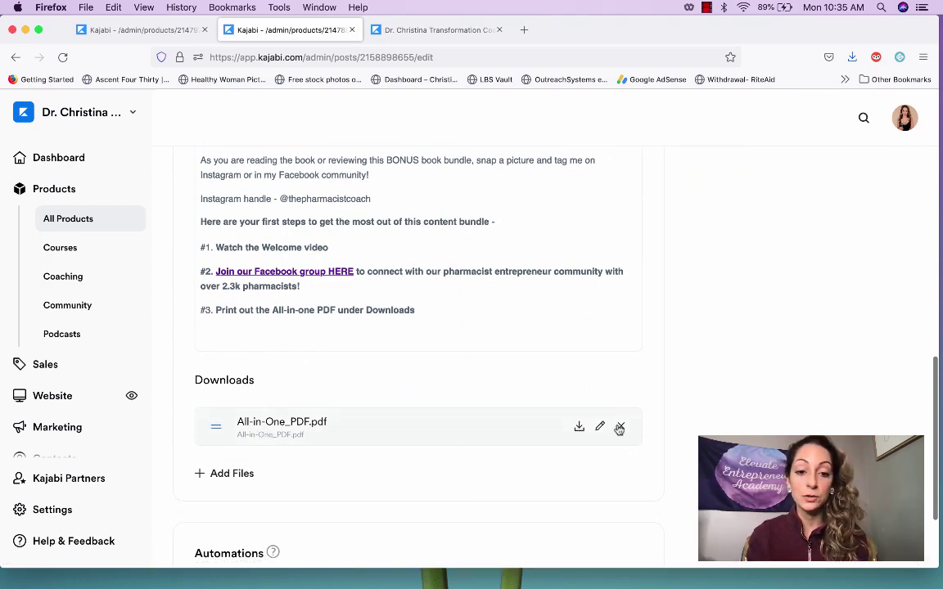
pyautogui.scroll(-1, 256, 426)
pyautogui.scroll(8, 256, 427)
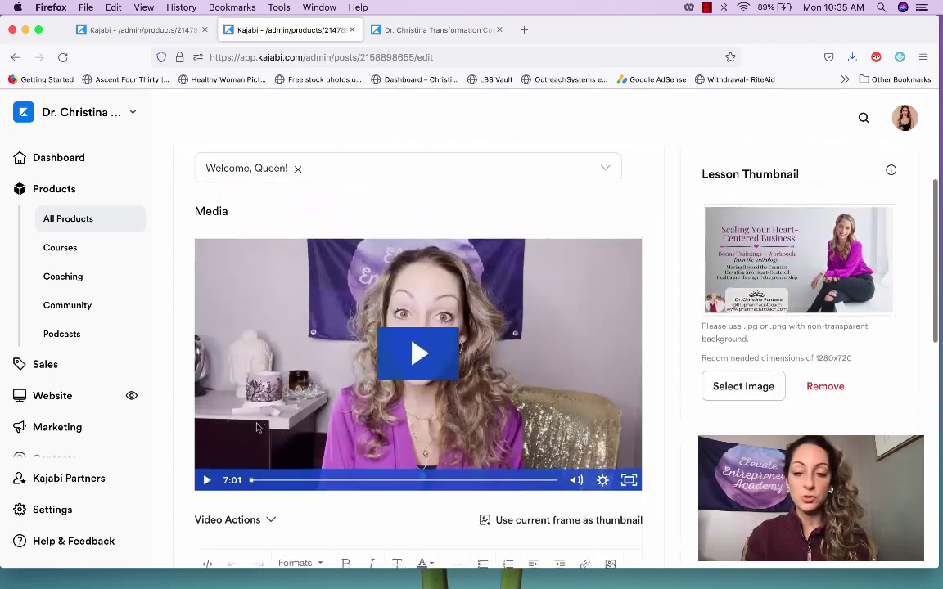
# Step: Return to the course outline and collapse the "Welcome, Queen!" module
pyautogui.scroll(4, 256, 426)
pyautogui.click(259, 179)
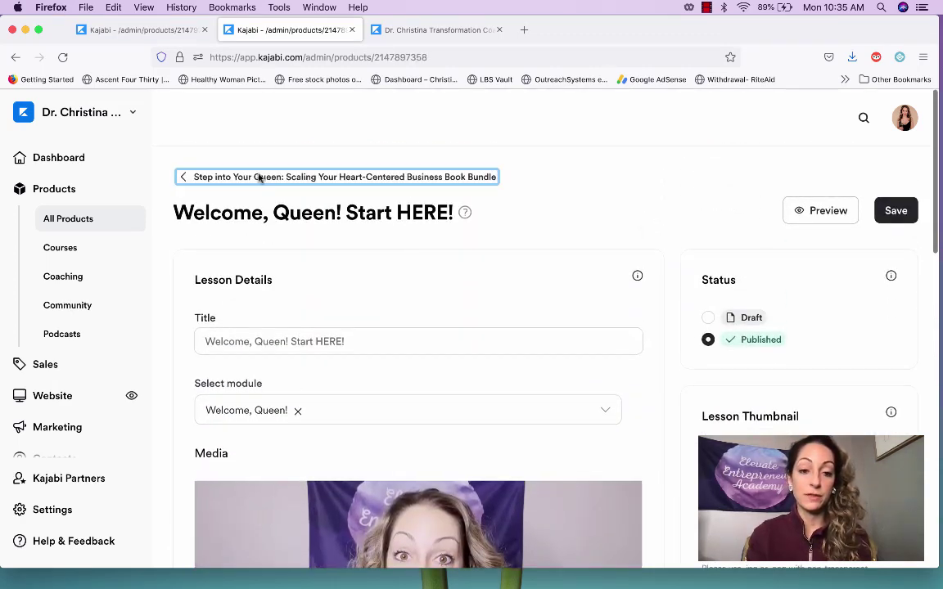
pyautogui.scroll(-1, 402, 297)
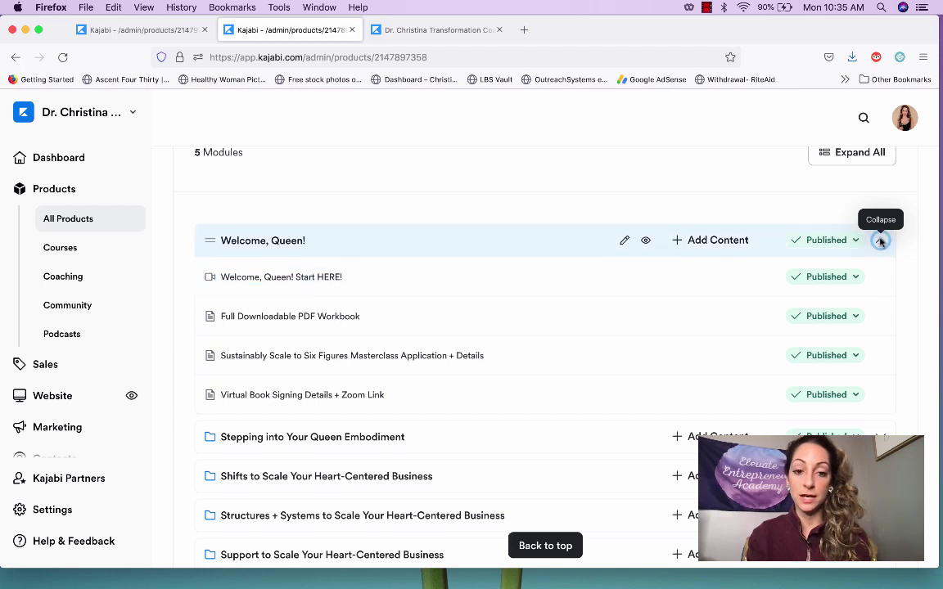
pyautogui.click(882, 243)
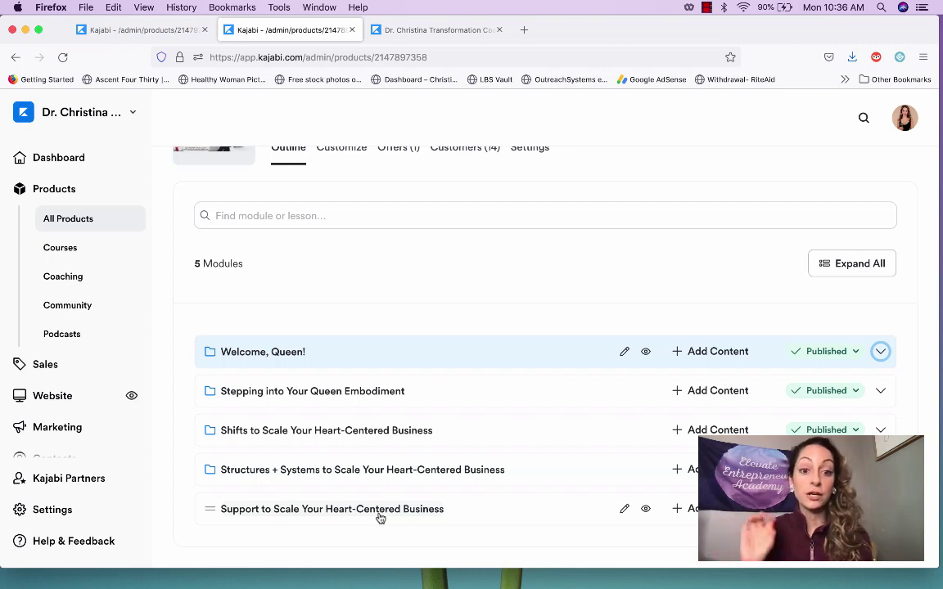
# Step: Expand the "Stepping into Your Queen Embodiment" module and create a lesson titled "Test" in it
pyautogui.click(881, 394)
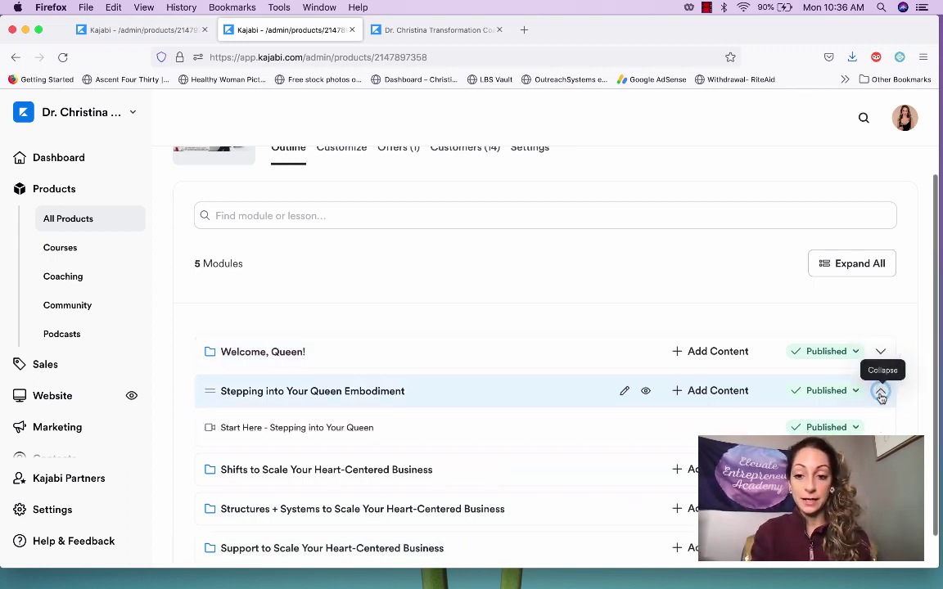
pyautogui.click(688, 392)
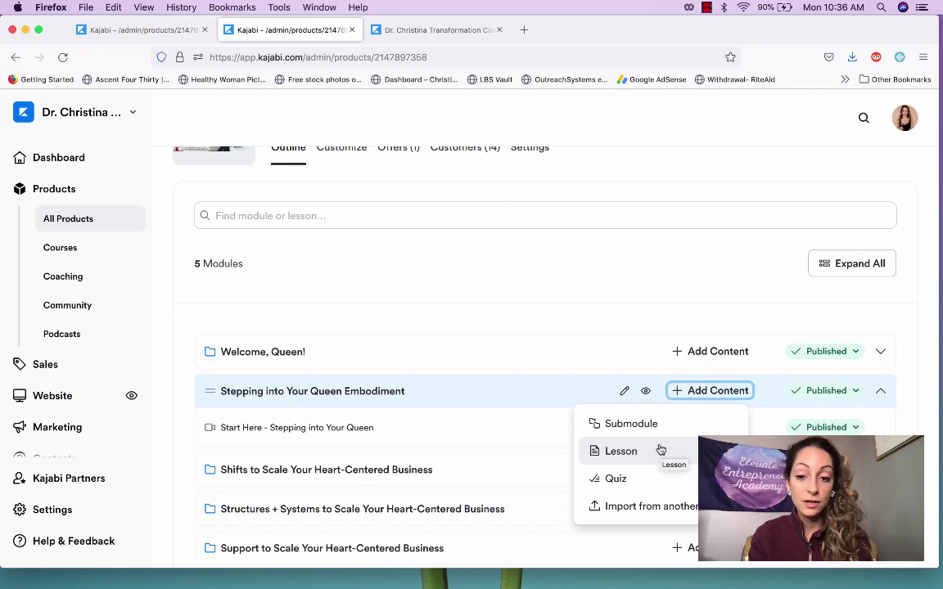
pyautogui.click(618, 451)
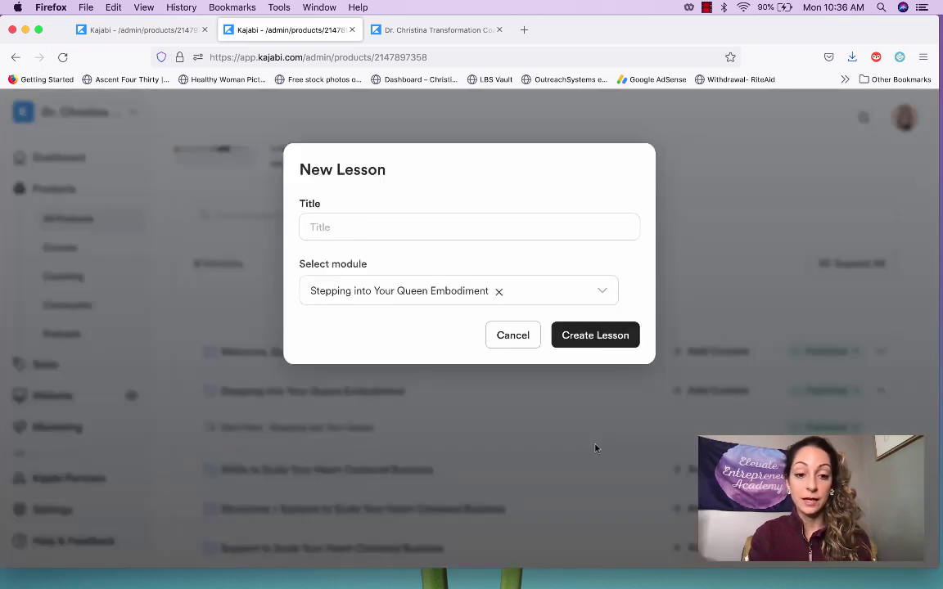
pyautogui.click(429, 229)
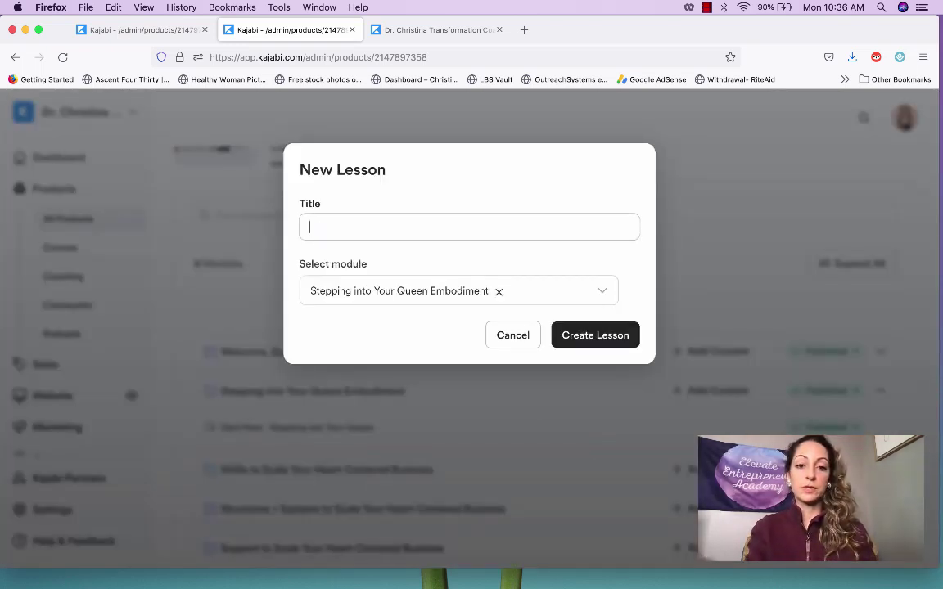
pyautogui.write('Test')
pyautogui.click(594, 336)
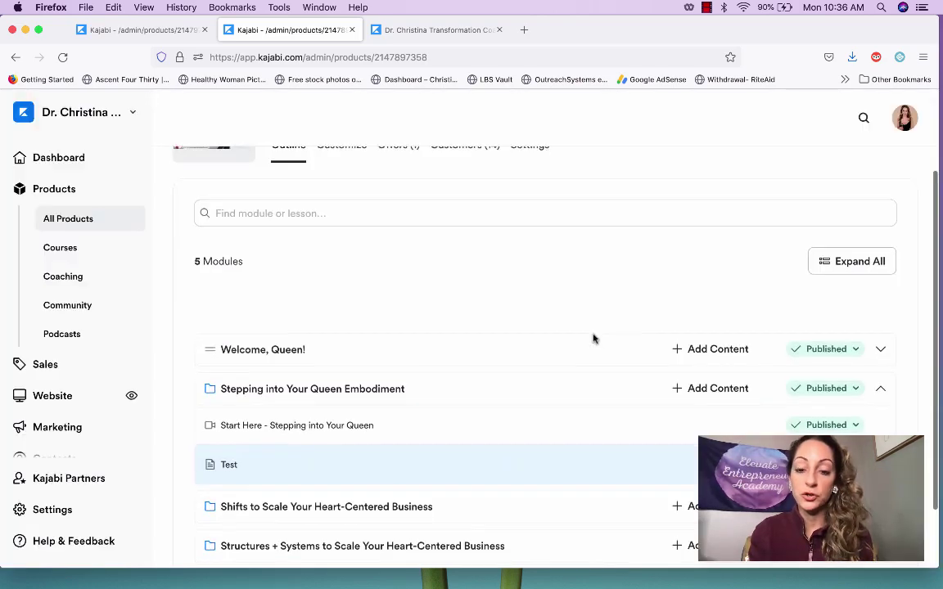
# Step: Check the status choices for the "Test" lesson and dismiss them without choosing one
pyautogui.scroll(-2, 595, 338)
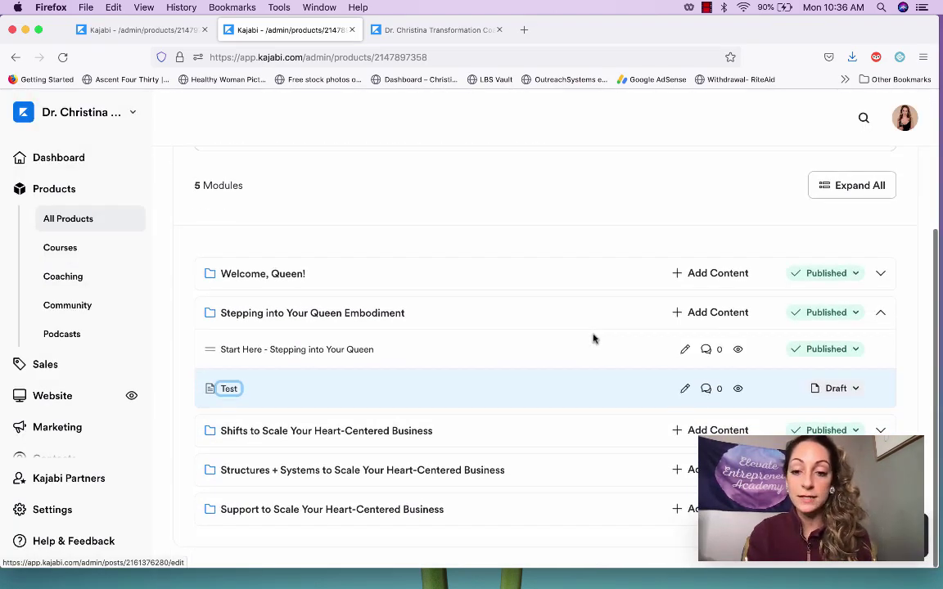
pyautogui.click(846, 396)
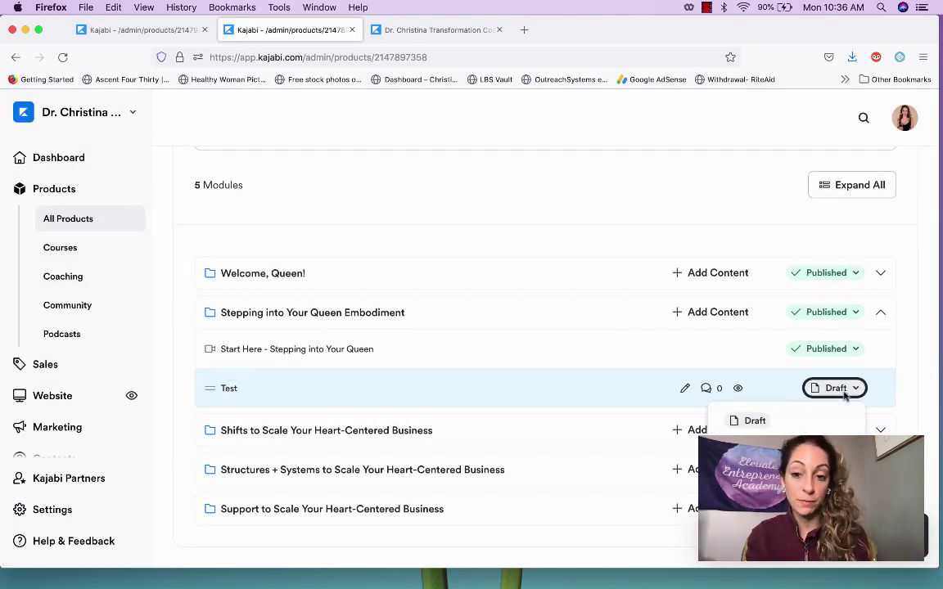
pyautogui.click(908, 368)
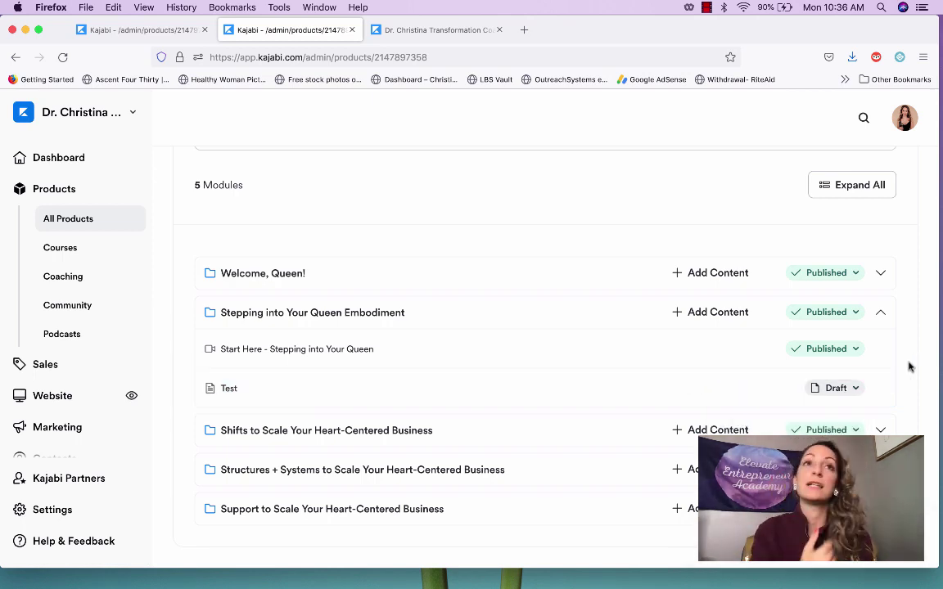
pyautogui.click(860, 390)
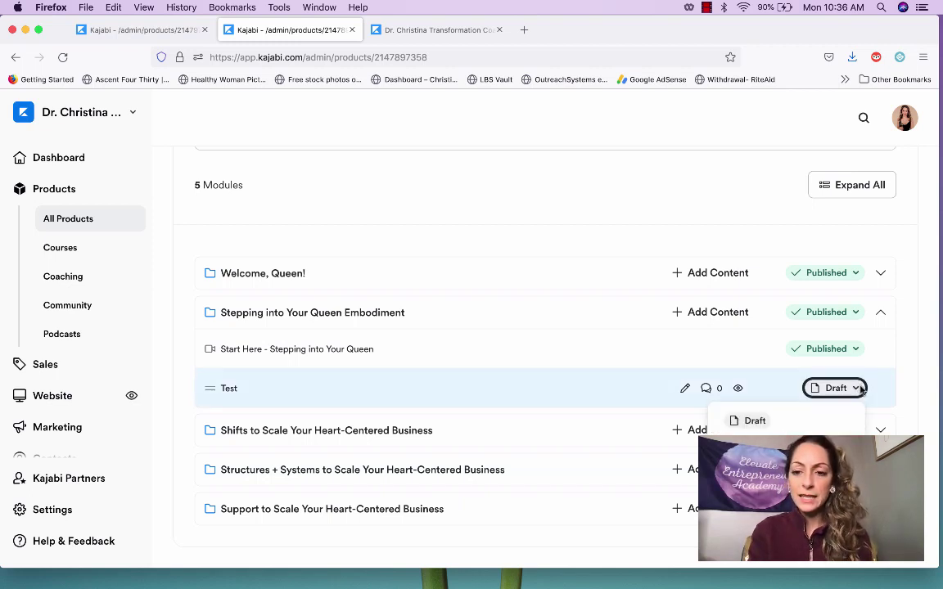
pyautogui.click(902, 395)
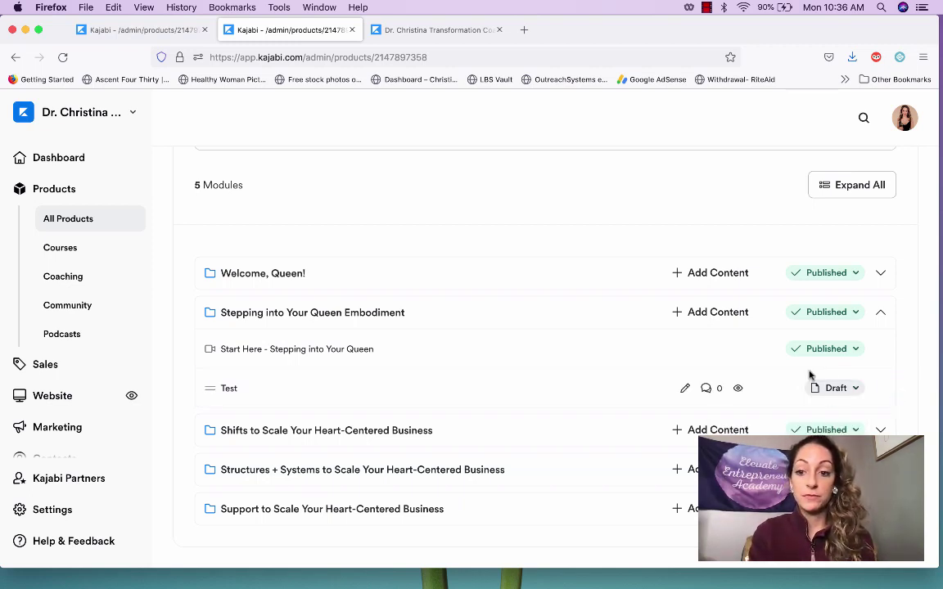
# Step: Open the "Test" lesson for editing and examine its media types, thumbnail, text editor, comment and download options
pyautogui.click(684, 388)
pyautogui.scroll(-3, 442, 328)
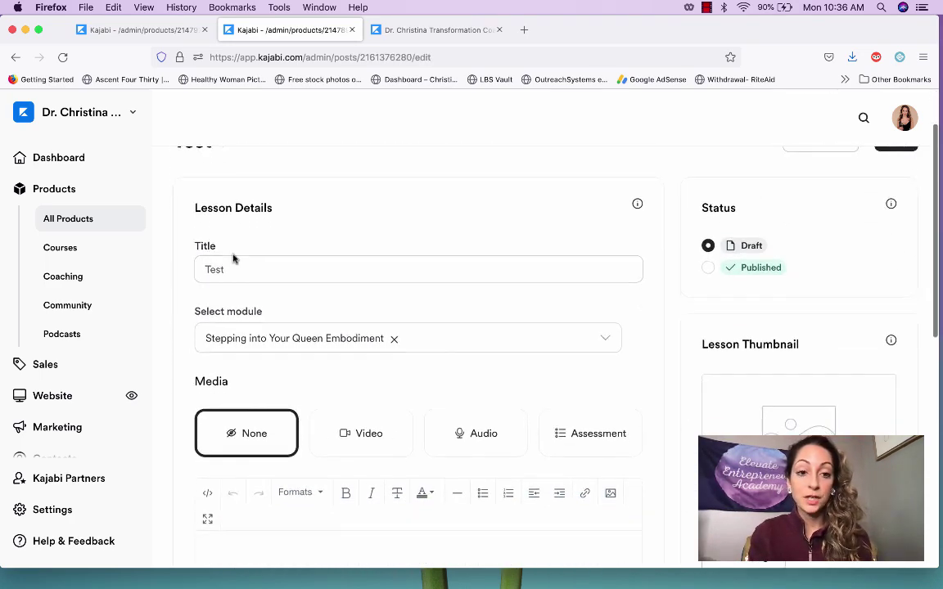
pyautogui.scroll(-2, 417, 308)
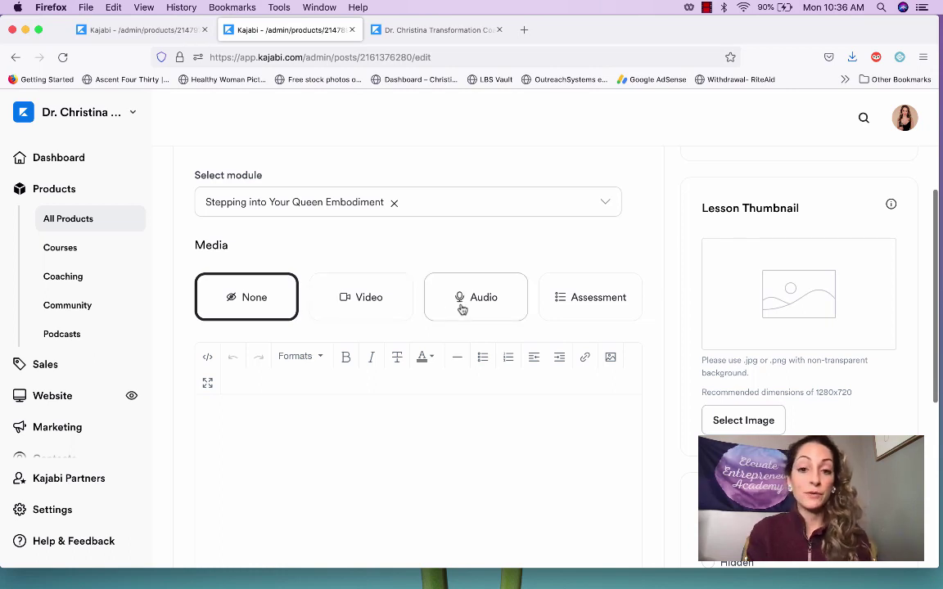
pyautogui.scroll(-1, 476, 385)
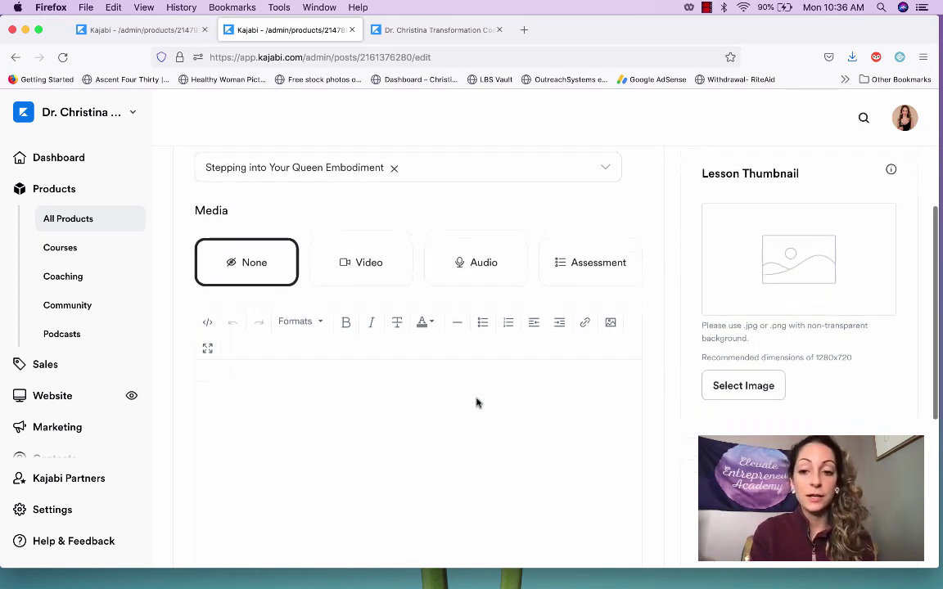
pyautogui.click(761, 375)
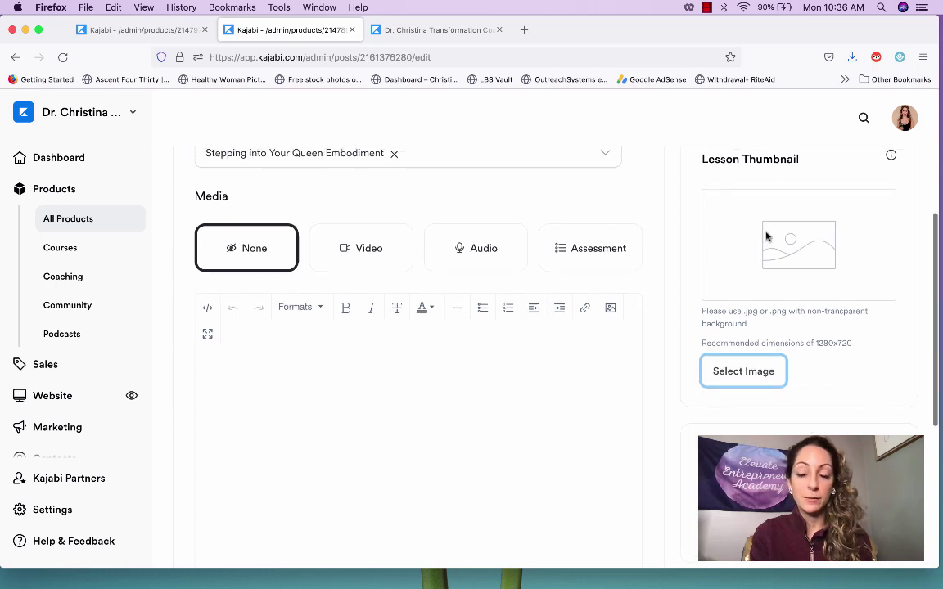
pyautogui.scroll(1, 766, 237)
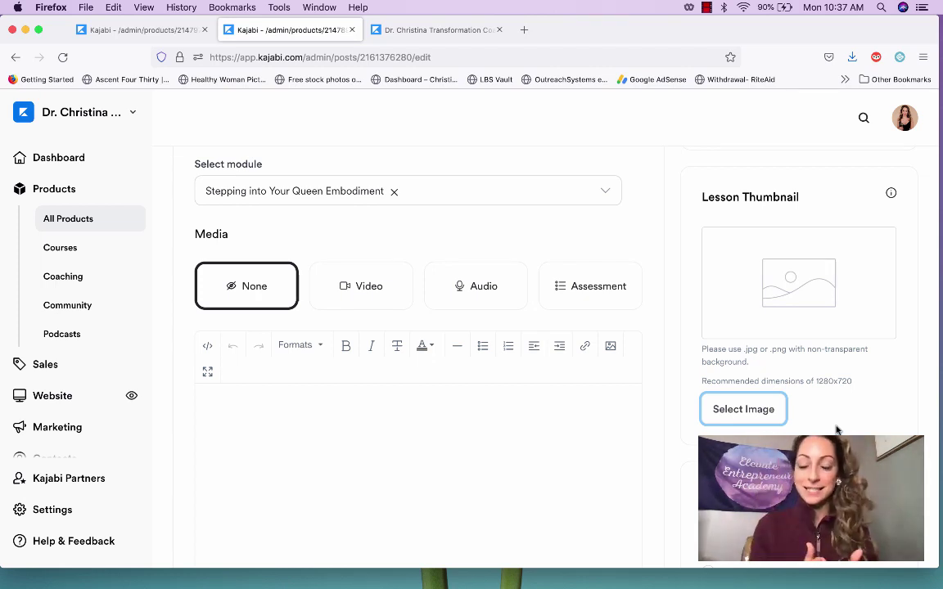
pyautogui.scroll(-2, 613, 399)
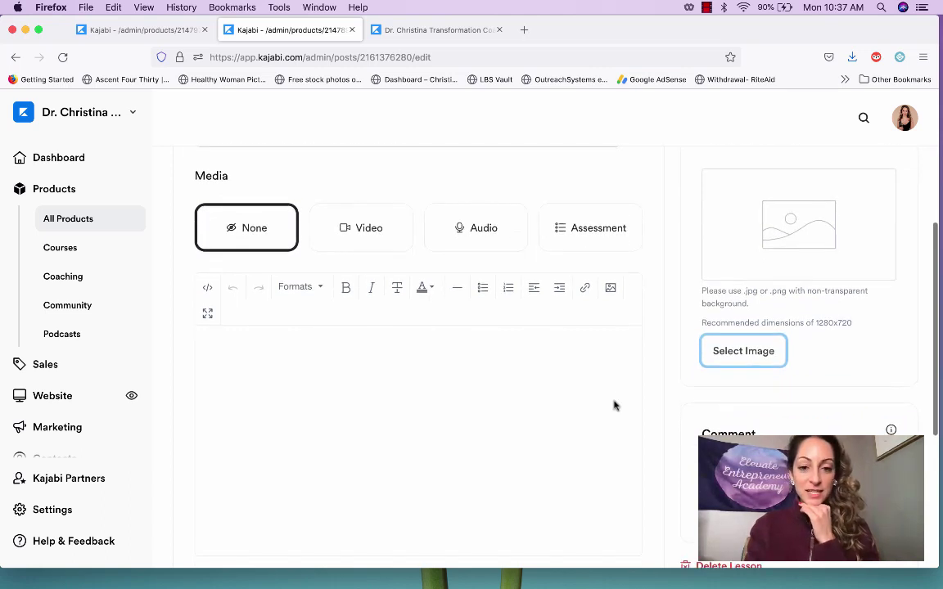
pyautogui.scroll(3, 613, 405)
pyautogui.scroll(-1, 613, 404)
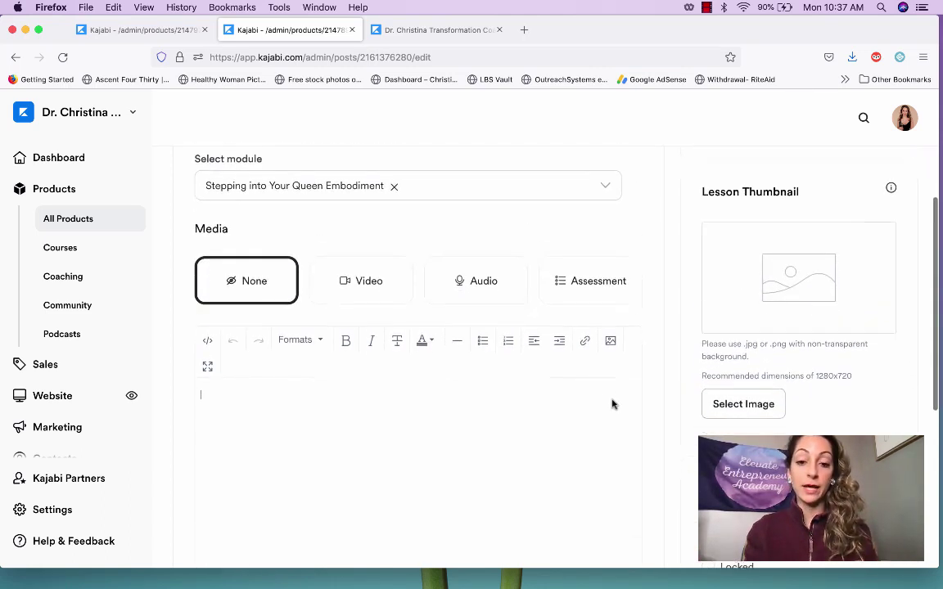
pyautogui.scroll(-2, 613, 404)
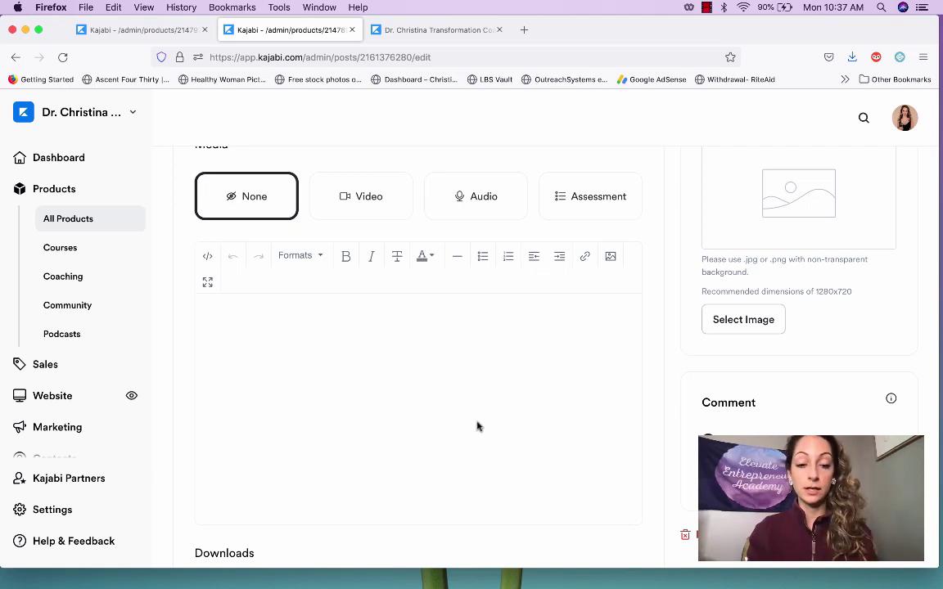
pyautogui.scroll(-3, 478, 426)
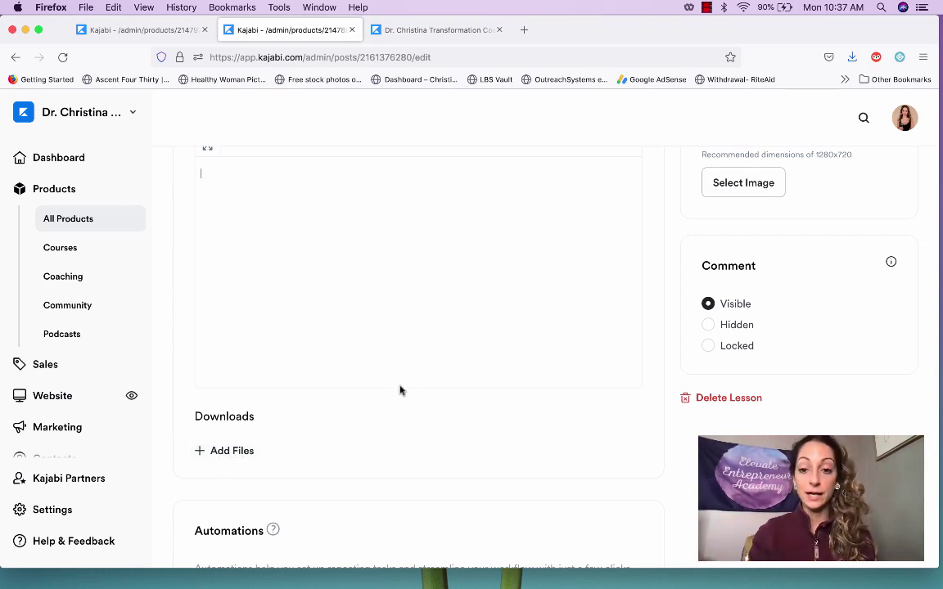
# Step: Save the "Test" lesson and return to the course outline
pyautogui.scroll(3, 402, 388)
pyautogui.scroll(3, 402, 388)
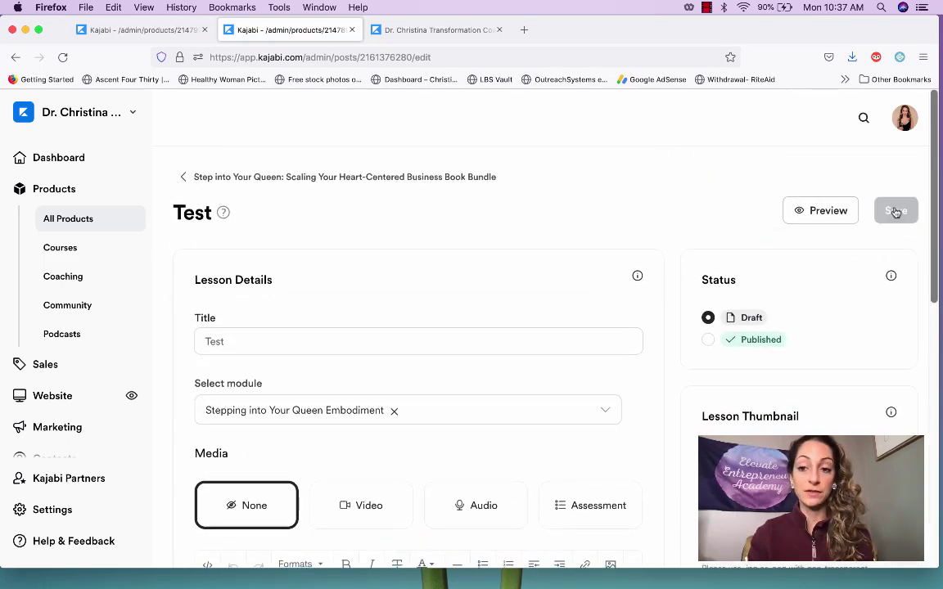
pyautogui.click(895, 211)
pyautogui.click(463, 177)
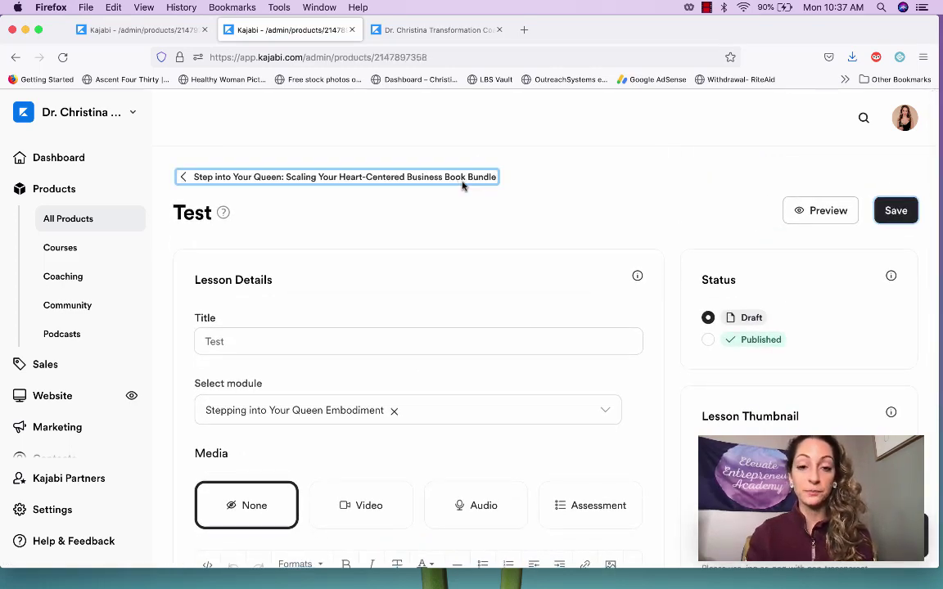
# Step: Delete the "Test" lesson from the "Stepping into Your Queen Embodiment" module
pyautogui.click(839, 393)
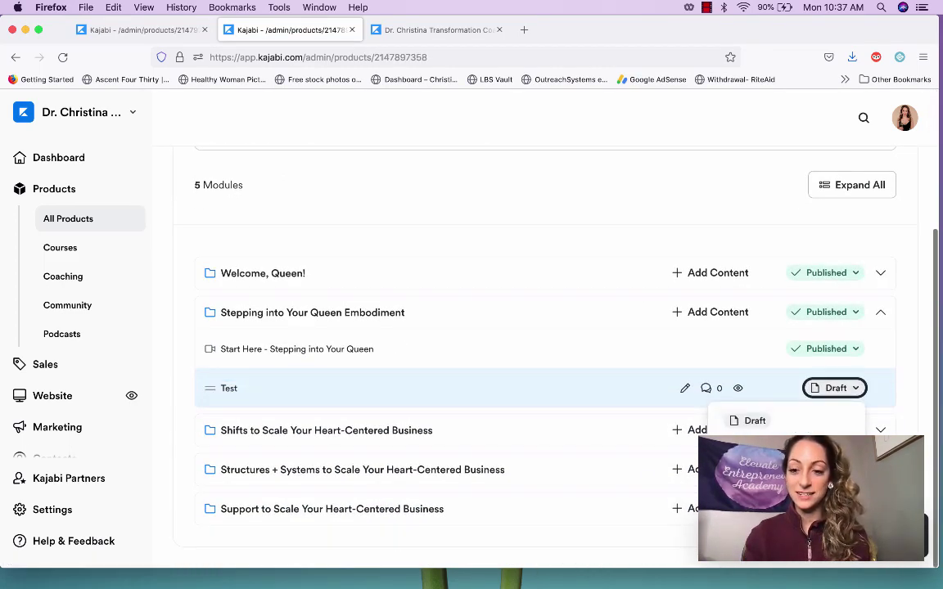
pyautogui.click(765, 524)
pyautogui.click(606, 257)
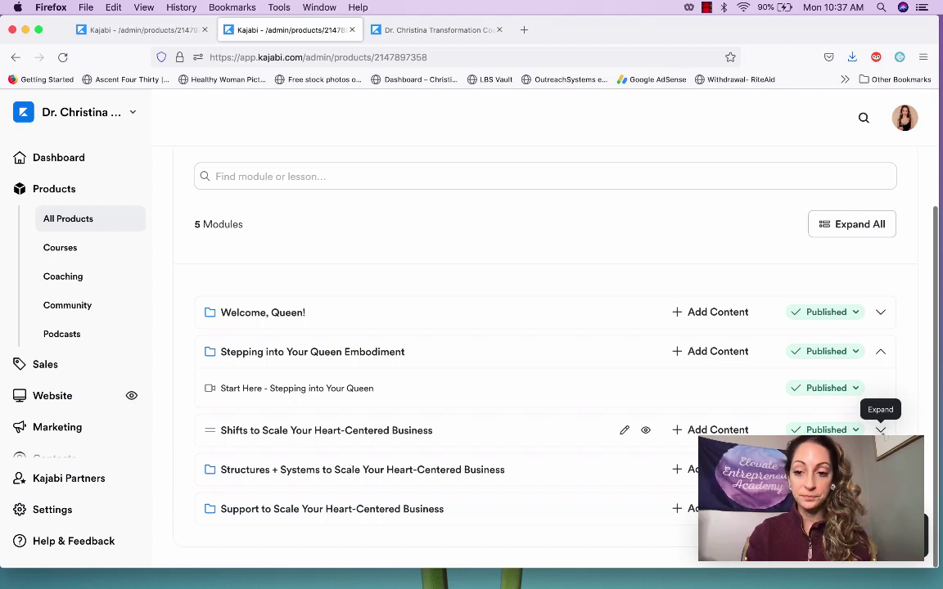
# Step: Expand the "Shifts to Scale Your Heart-Centered Business" module and open the "Six Figure+ Money Mindset Affirmations" video lesson for editing
pyautogui.click(880, 430)
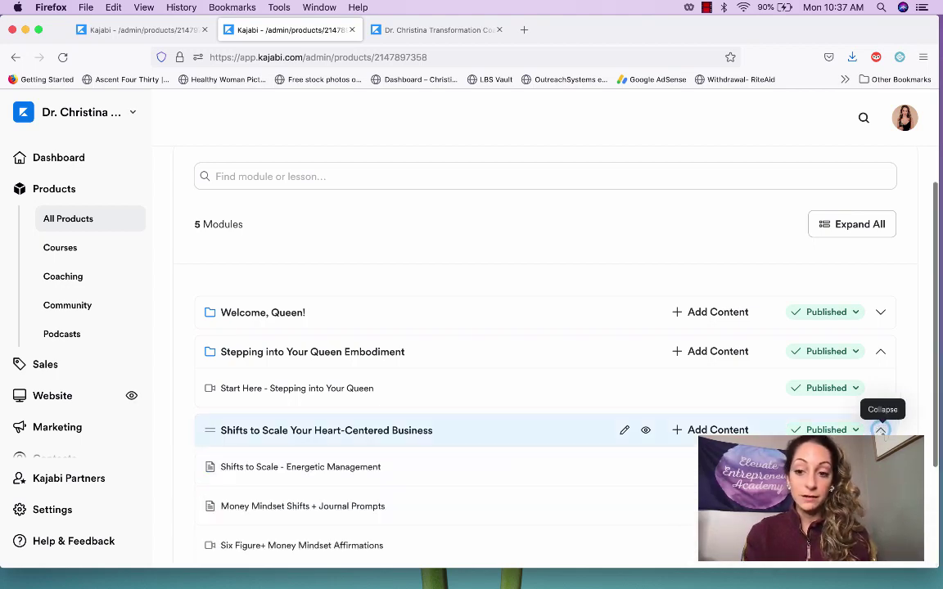
pyautogui.scroll(-3, 883, 432)
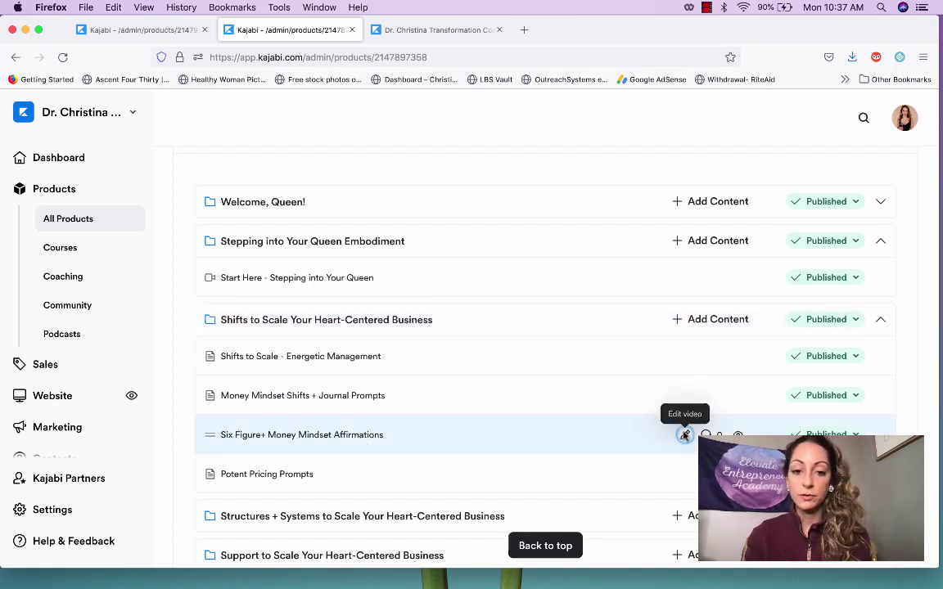
pyautogui.click(684, 435)
# Step: Examine the affirmations lesson's video, thumbnail, comment settings, description text and downloadable workbook
pyautogui.scroll(-2, 620, 428)
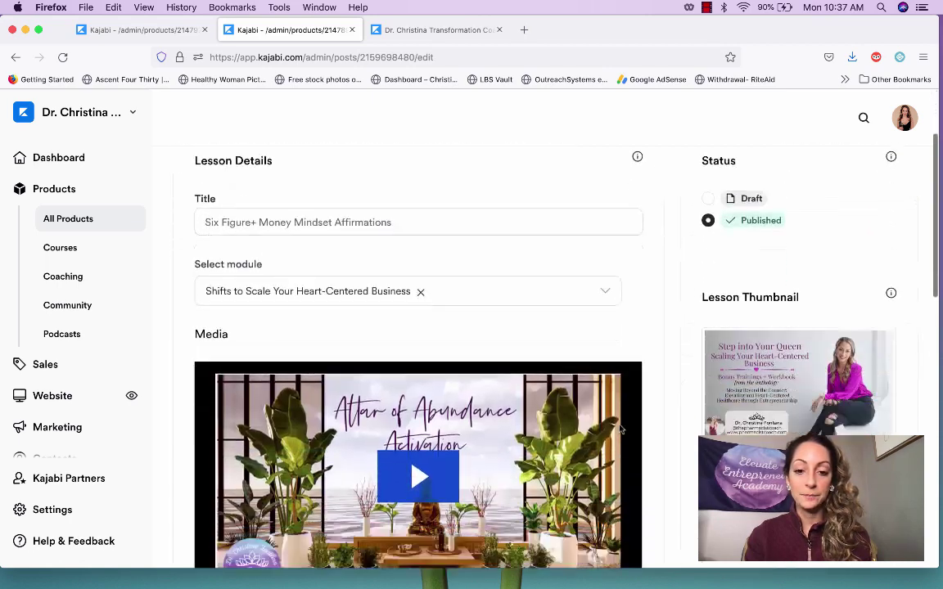
pyautogui.scroll(-3, 619, 428)
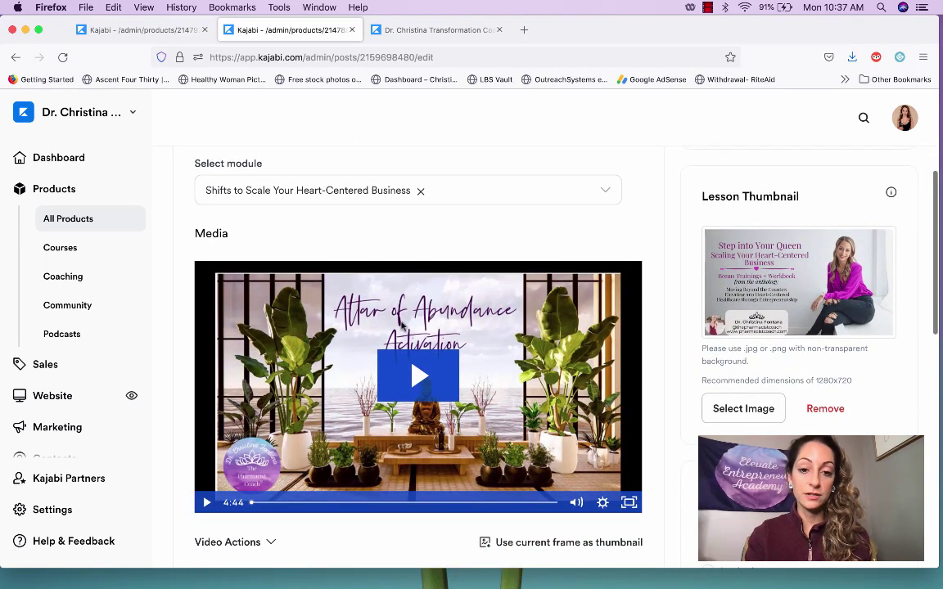
pyautogui.scroll(-2, 471, 451)
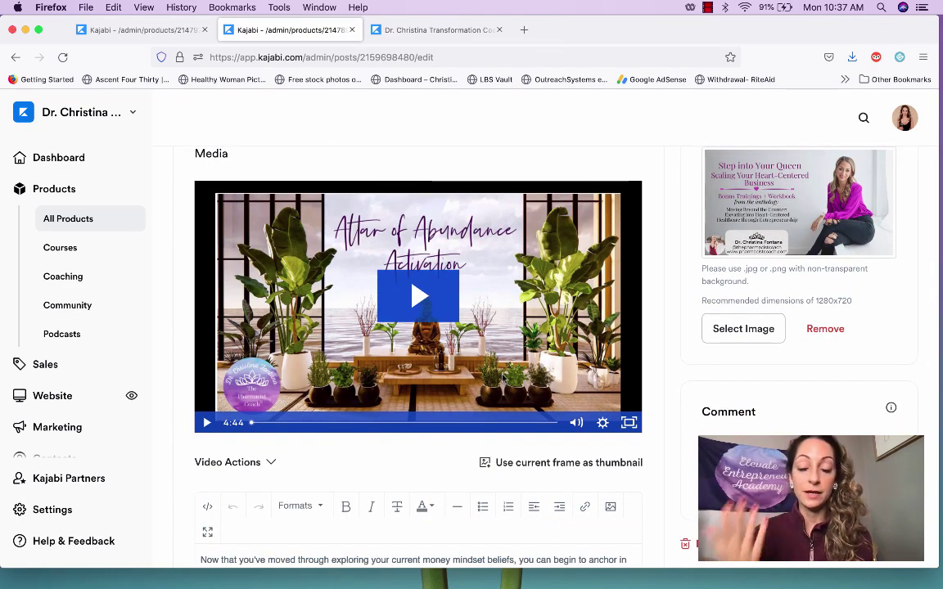
pyautogui.scroll(-1, 503, 378)
pyautogui.scroll(-3, 503, 378)
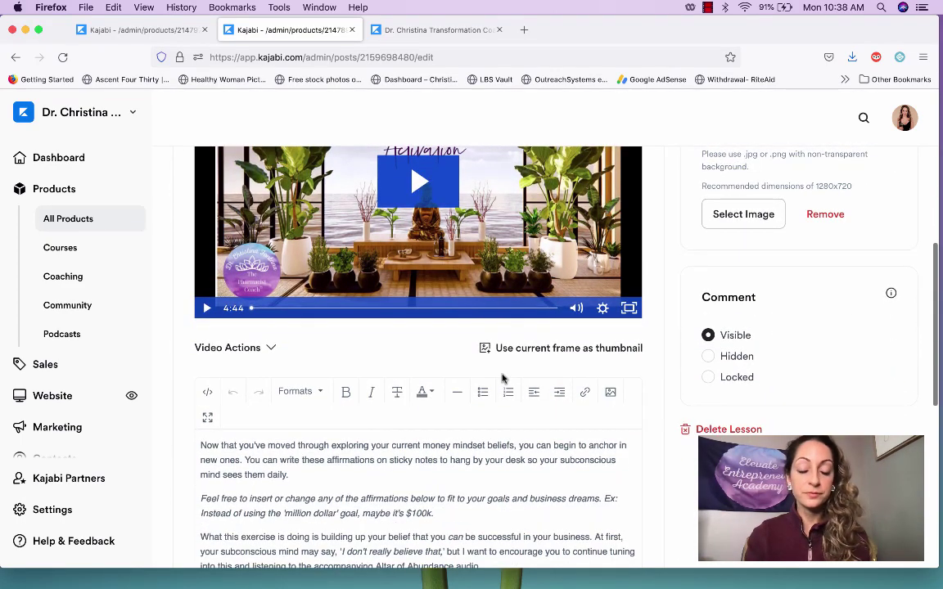
pyautogui.scroll(-2, 488, 449)
pyautogui.scroll(2, 494, 453)
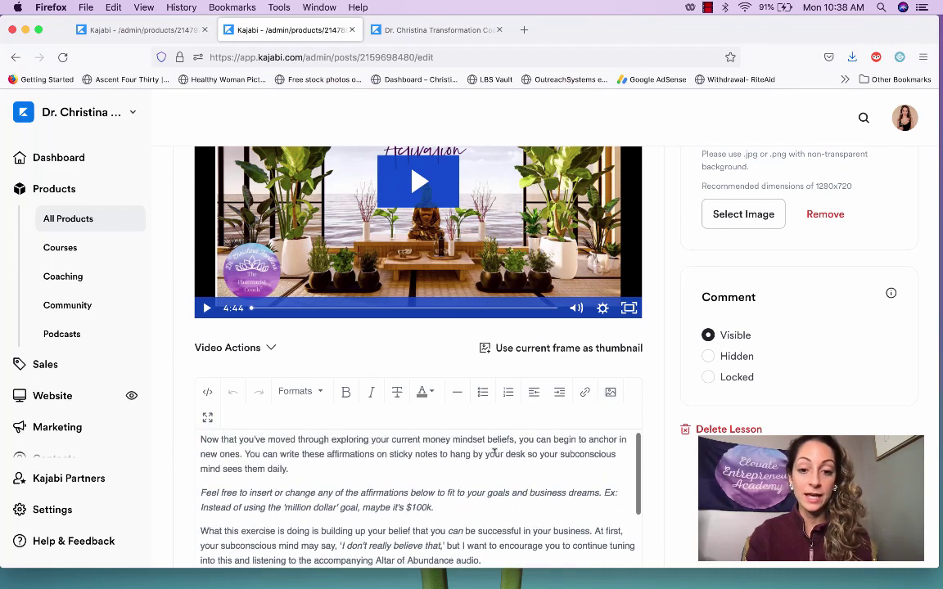
pyautogui.scroll(-5, 687, 497)
pyautogui.scroll(-2, 515, 361)
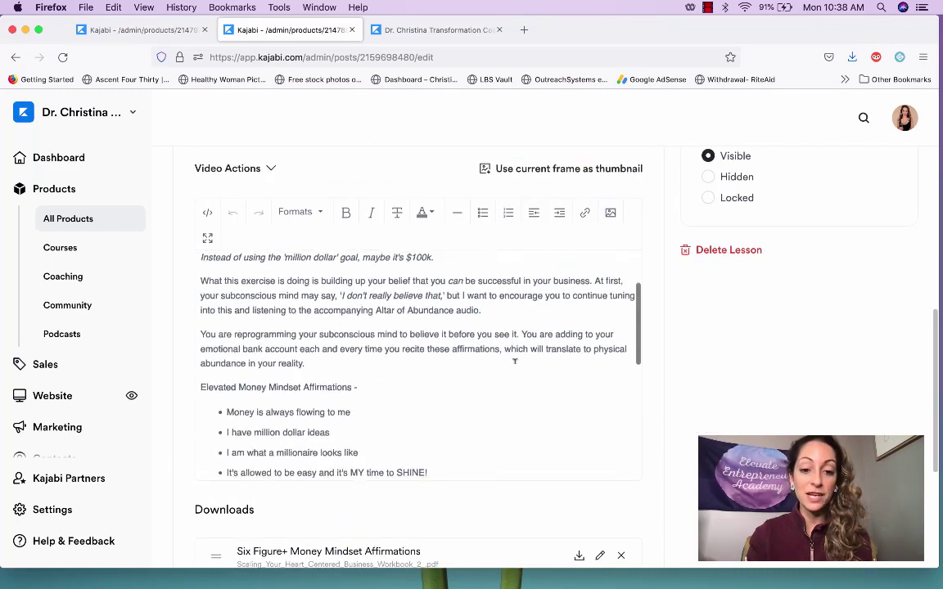
pyautogui.scroll(-5, 515, 361)
pyautogui.scroll(-4, 652, 402)
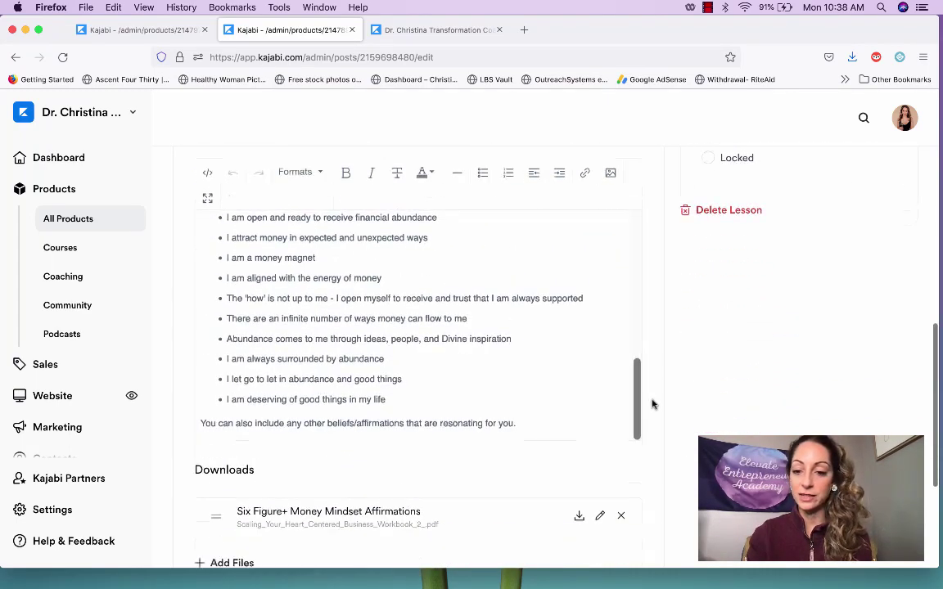
# Step: Download the "Six Figure+ Money Mindset Affirmations" workbook PDF and open it, closing the duplicate copy
pyautogui.click(579, 405)
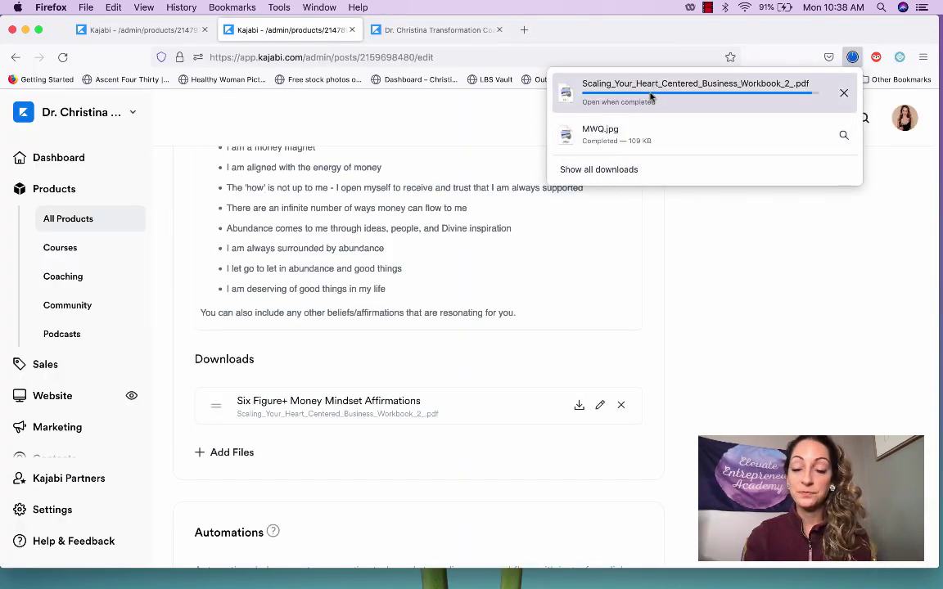
pyautogui.doubleClick(649, 92)
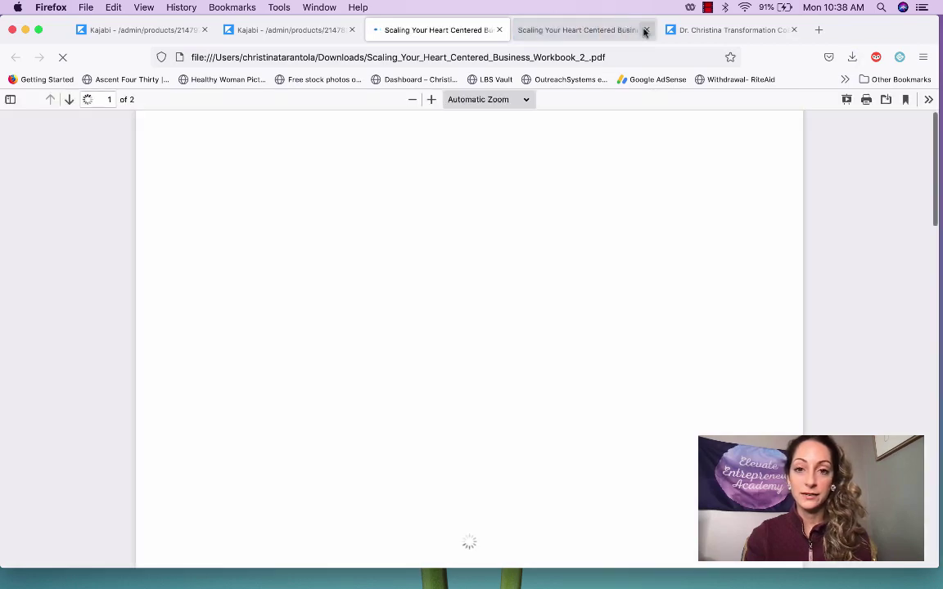
pyautogui.click(645, 29)
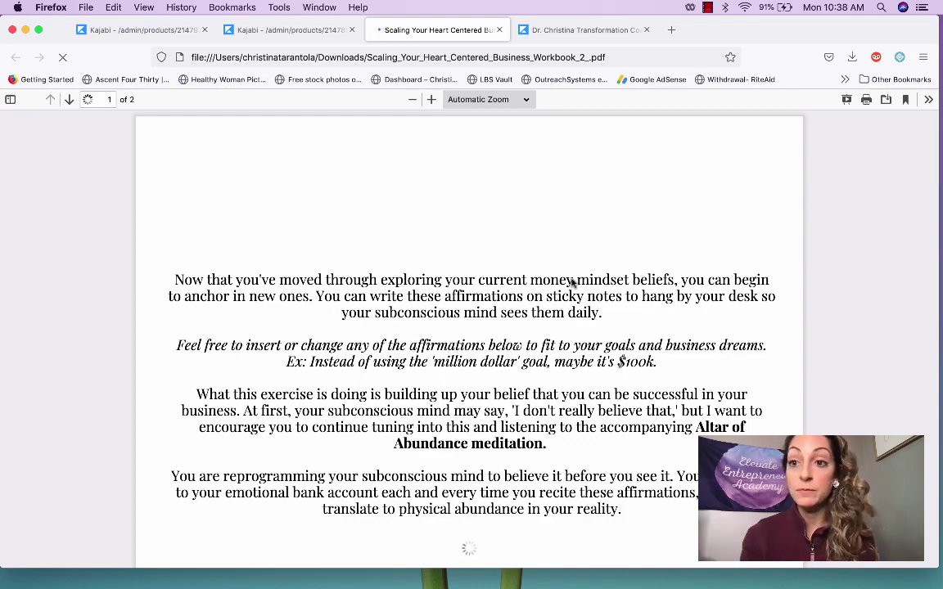
# Step: Examine both pages of the affirmations workbook, including the notes/journal space, and close the PDF
pyautogui.scroll(-2, 572, 282)
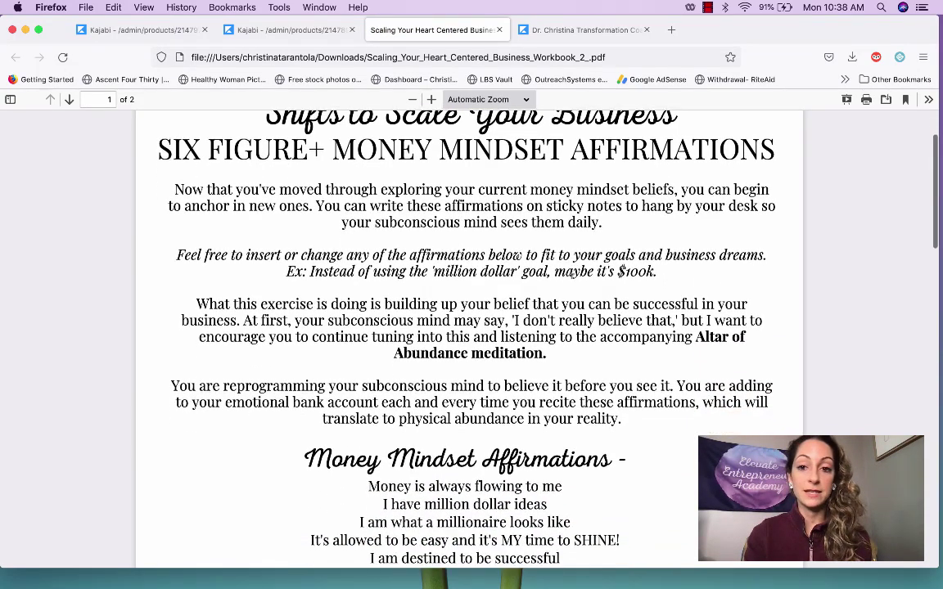
pyautogui.scroll(-6, 572, 282)
pyautogui.scroll(-10, 573, 279)
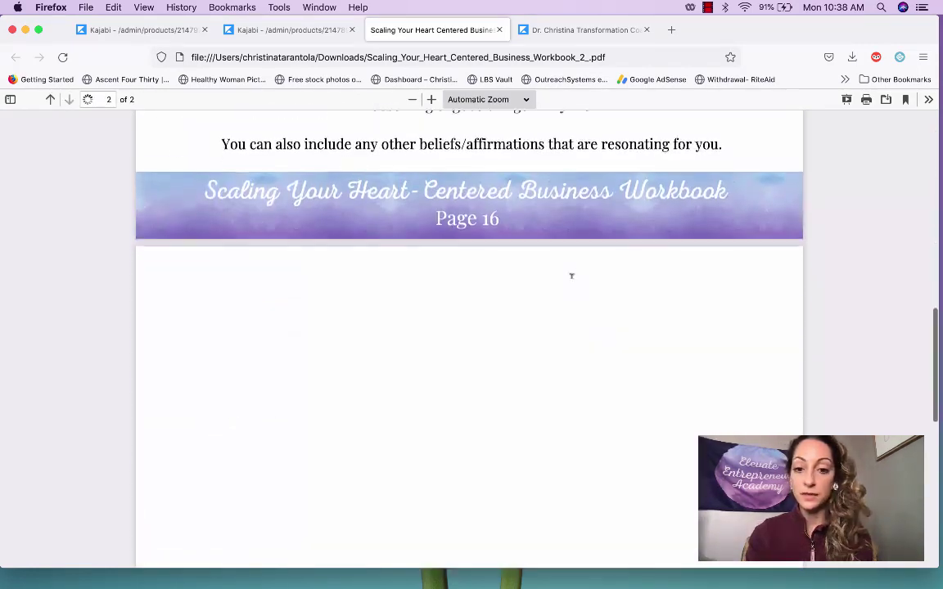
pyautogui.scroll(-3, 572, 282)
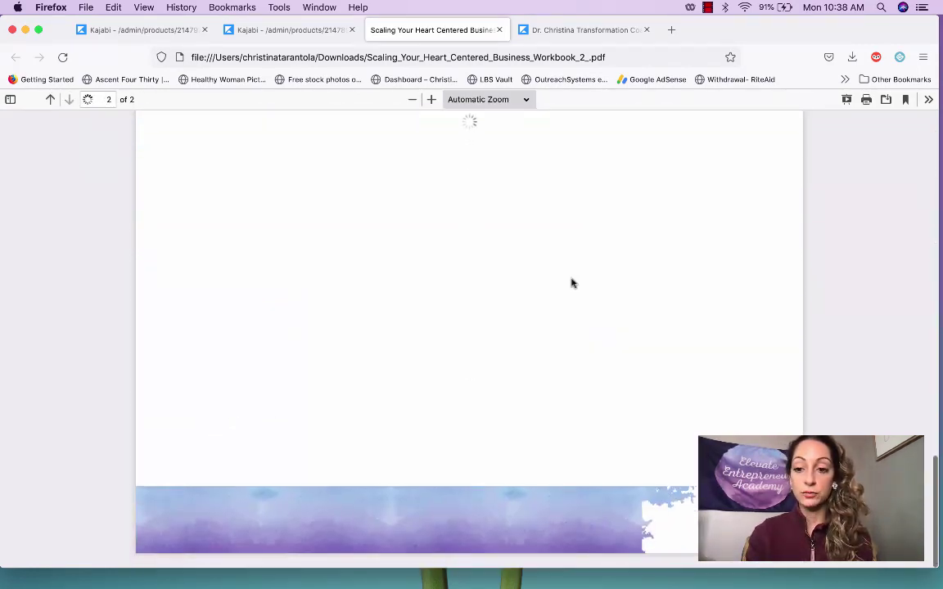
pyautogui.scroll(8, 572, 282)
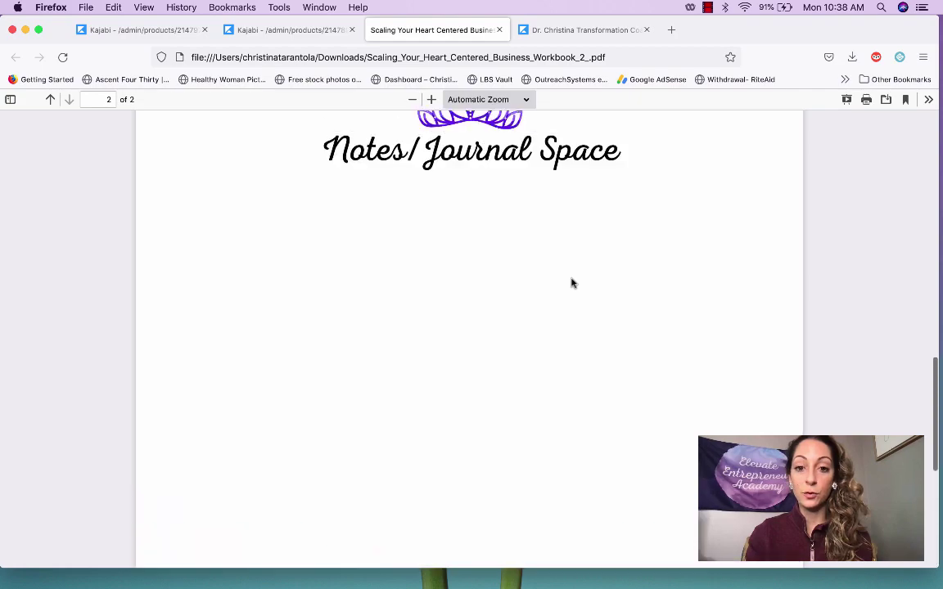
pyautogui.scroll(4, 606, 317)
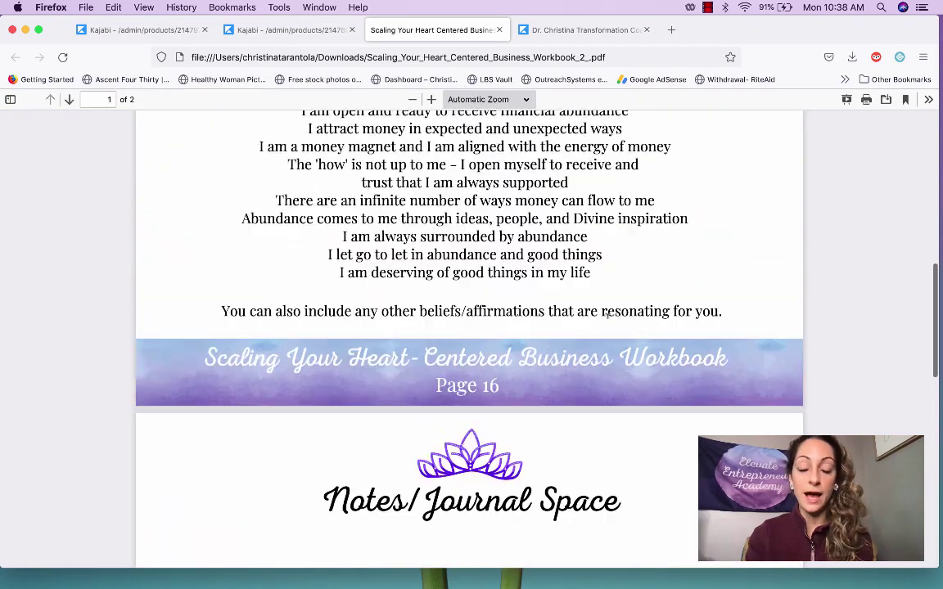
pyautogui.scroll(-4, 499, 312)
pyautogui.scroll(10, 630, 376)
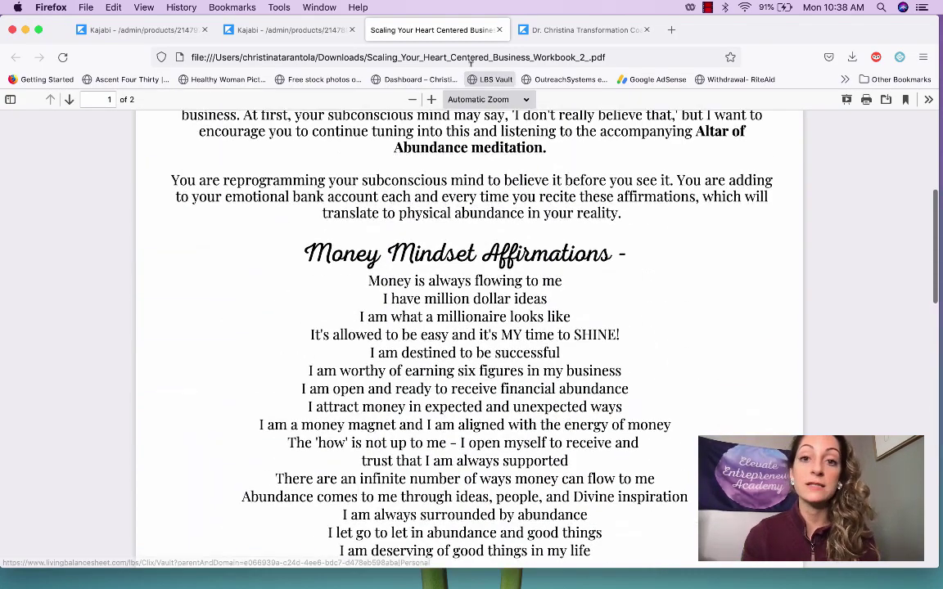
pyautogui.click(500, 29)
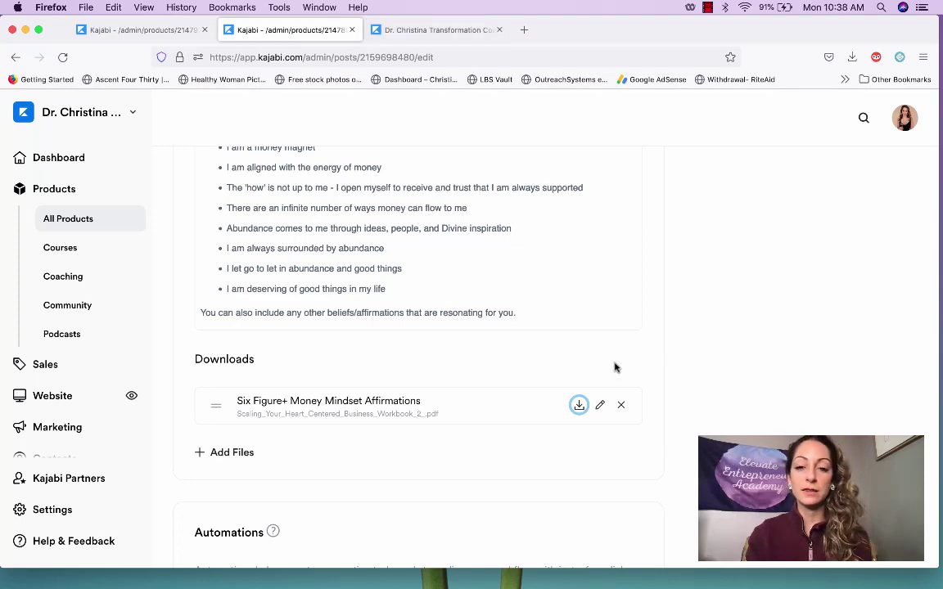
# Step: Return to the course outline and collapse the "Shifts to Scale Your Heart-Centered Business" and "Stepping into Your Queen Embodiment" modules
pyautogui.click(557, 284)
pyautogui.scroll(10, 712, 361)
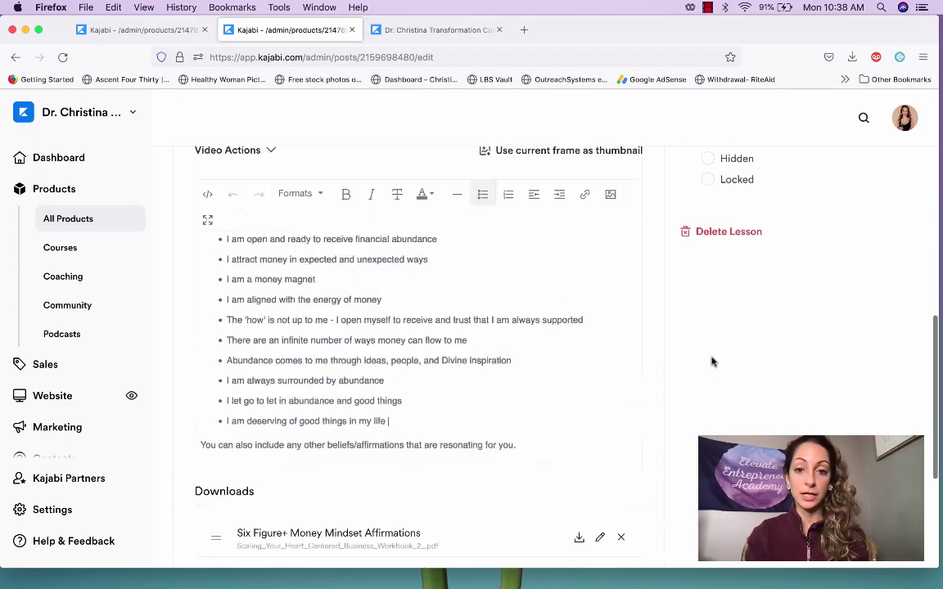
pyautogui.click(272, 180)
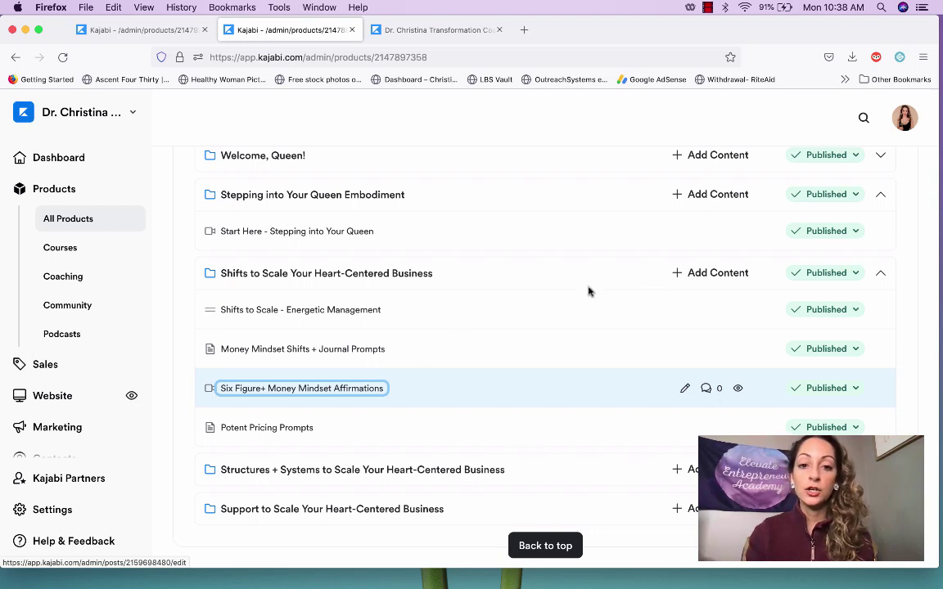
pyautogui.click(880, 274)
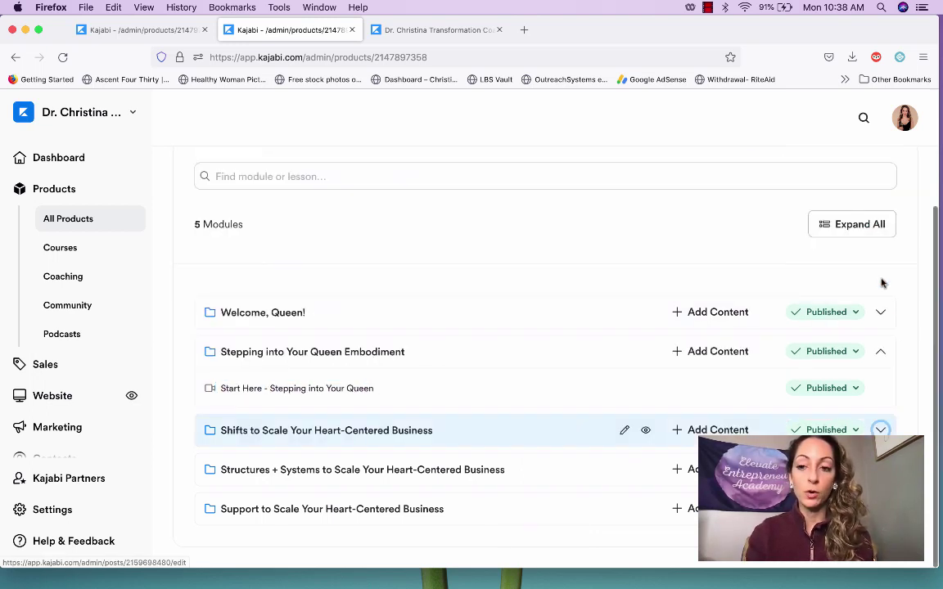
pyautogui.click(881, 352)
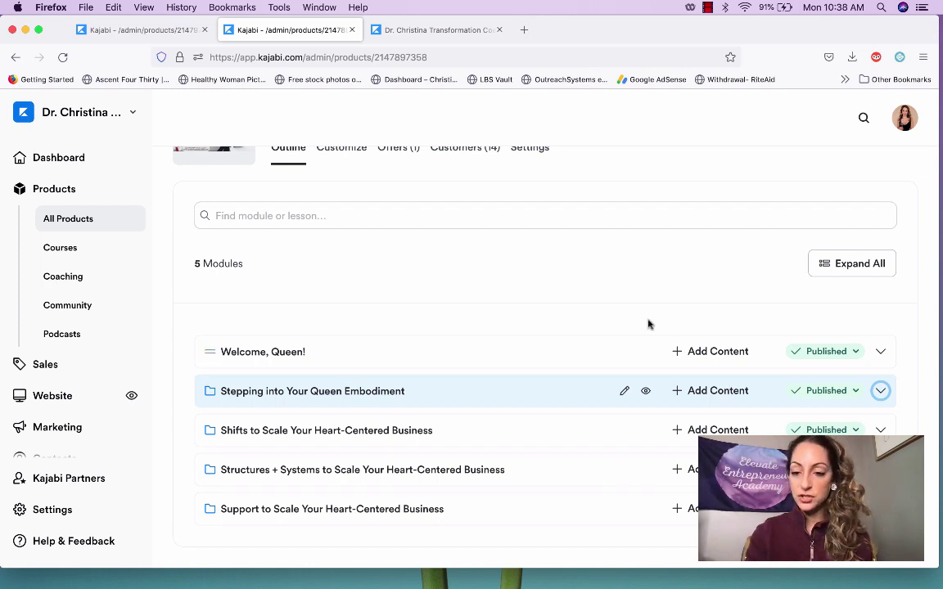
# Step: Open the course's active Premier Product template for customization
pyautogui.scroll(3, 659, 460)
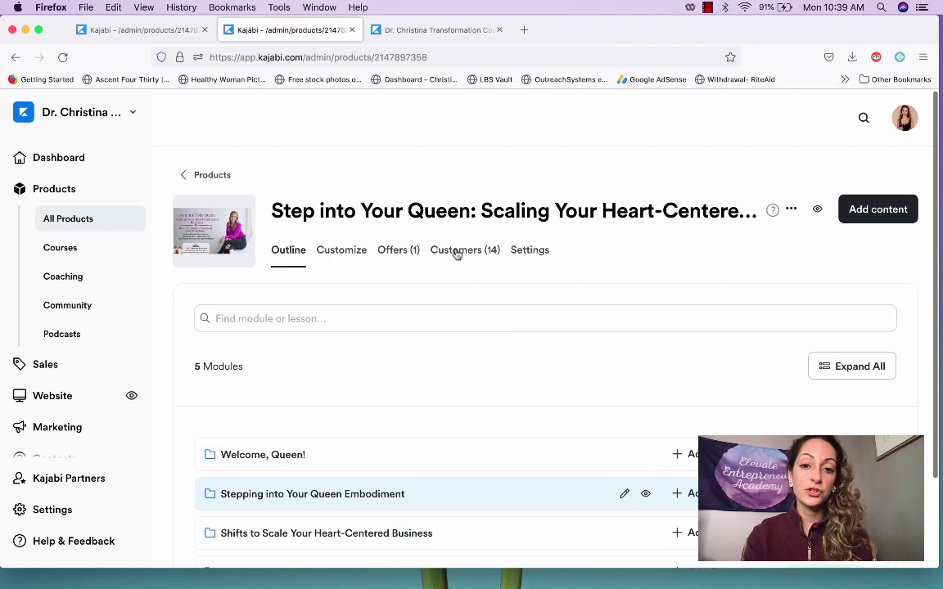
pyautogui.click(342, 257)
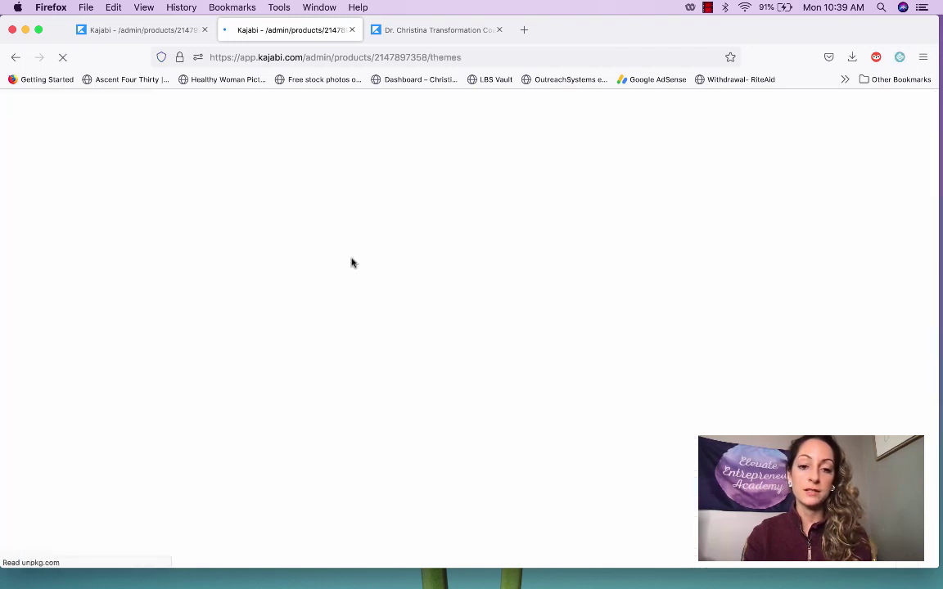
pyautogui.moveTo(562, 364)
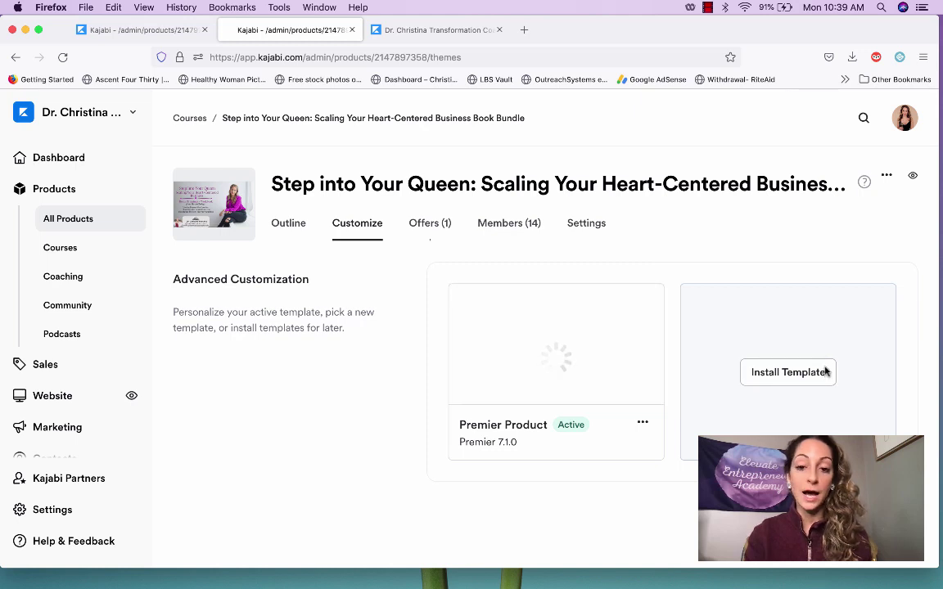
pyautogui.moveTo(606, 397)
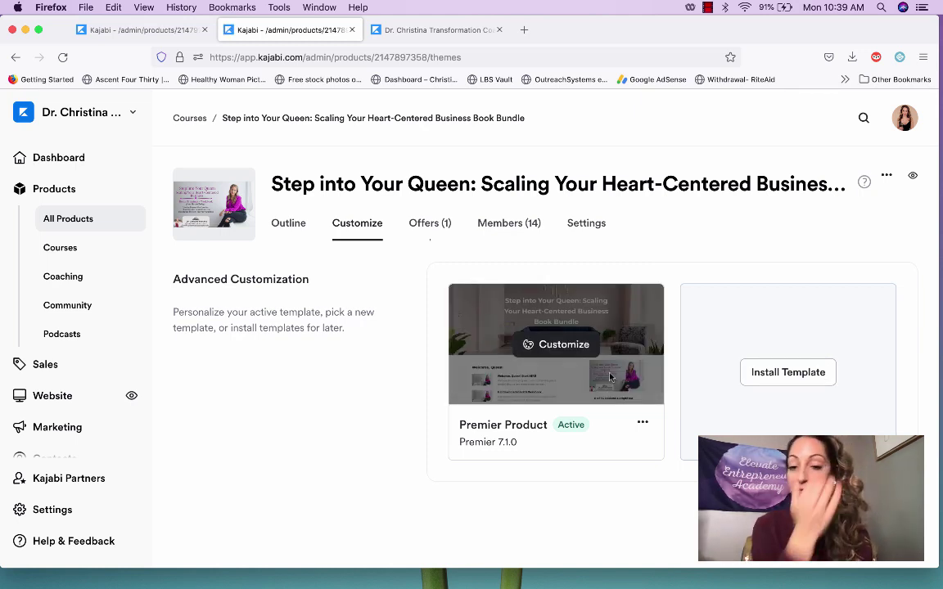
pyautogui.click(568, 354)
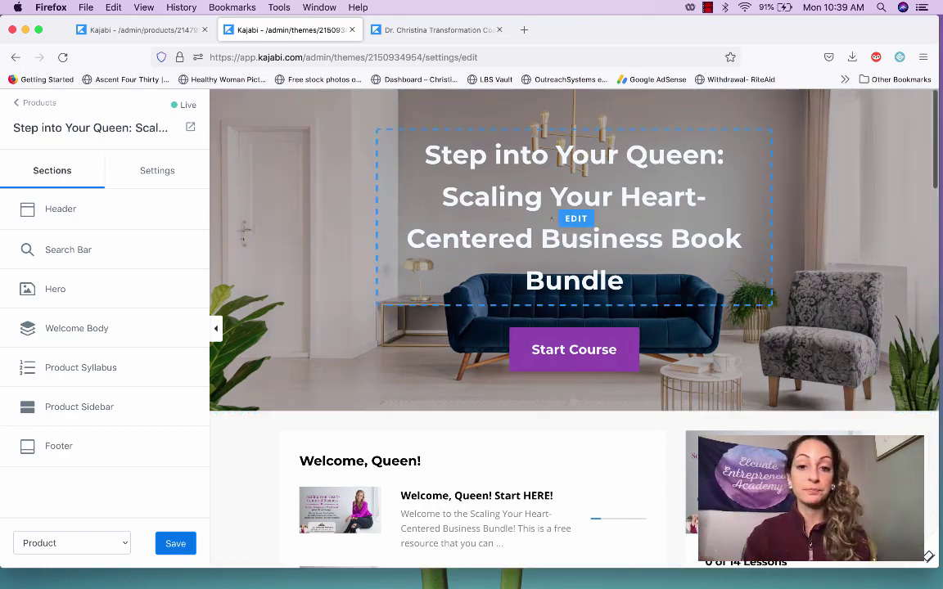
pyautogui.click(382, 32)
pyautogui.click(419, 56)
pyautogui.write('canva')
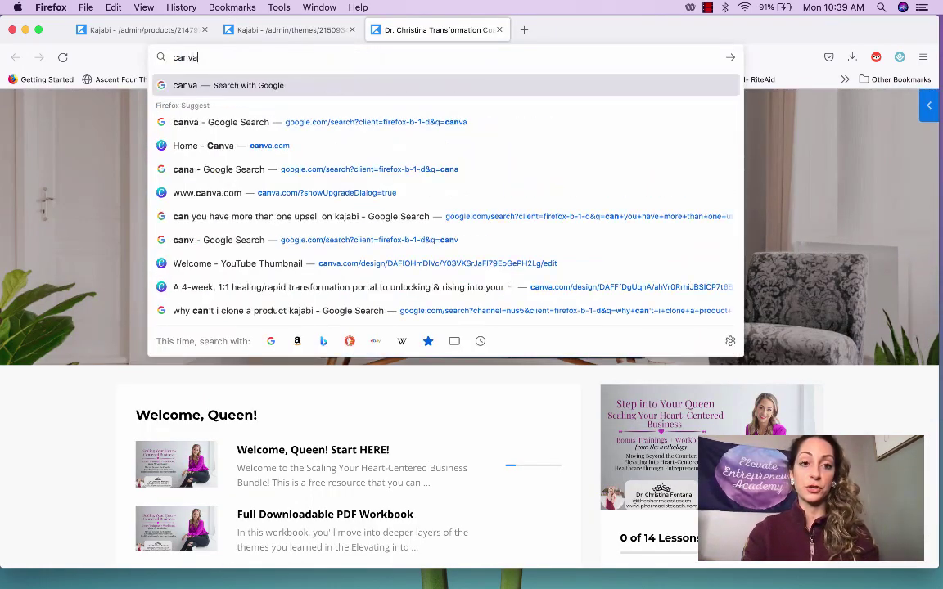
pyautogui.press('Return')
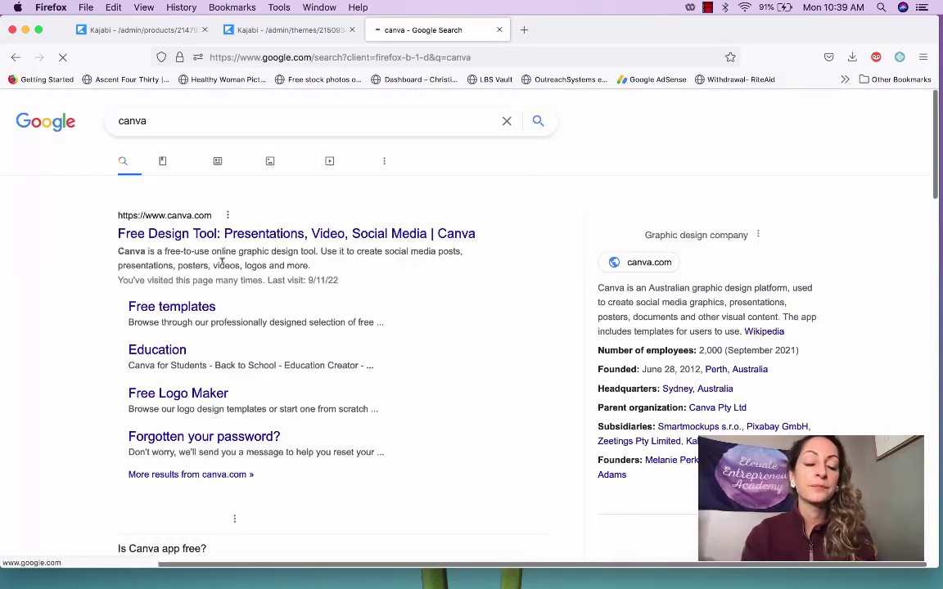
pyautogui.scroll(-3, 164, 391)
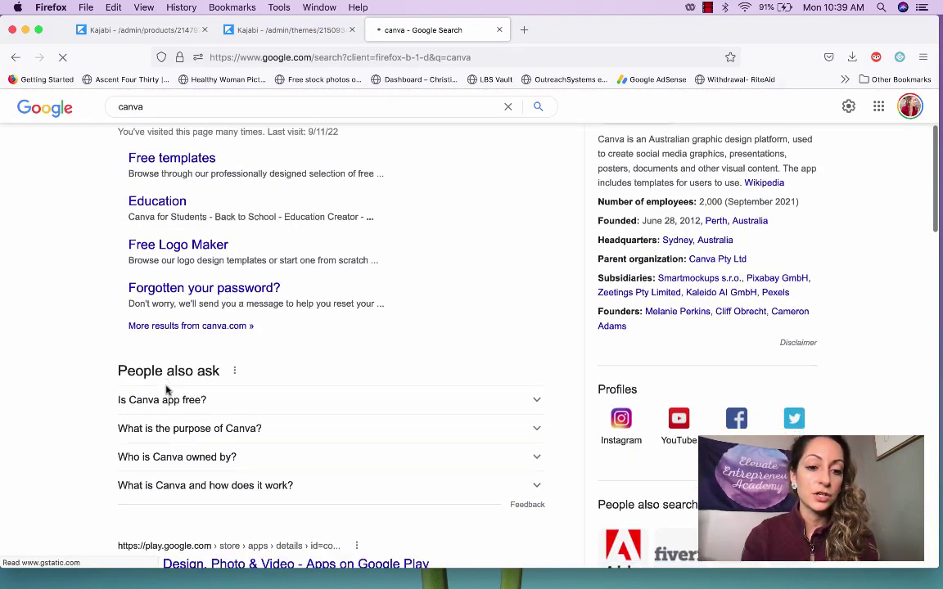
pyautogui.scroll(-3, 166, 391)
pyautogui.scroll(6, 166, 391)
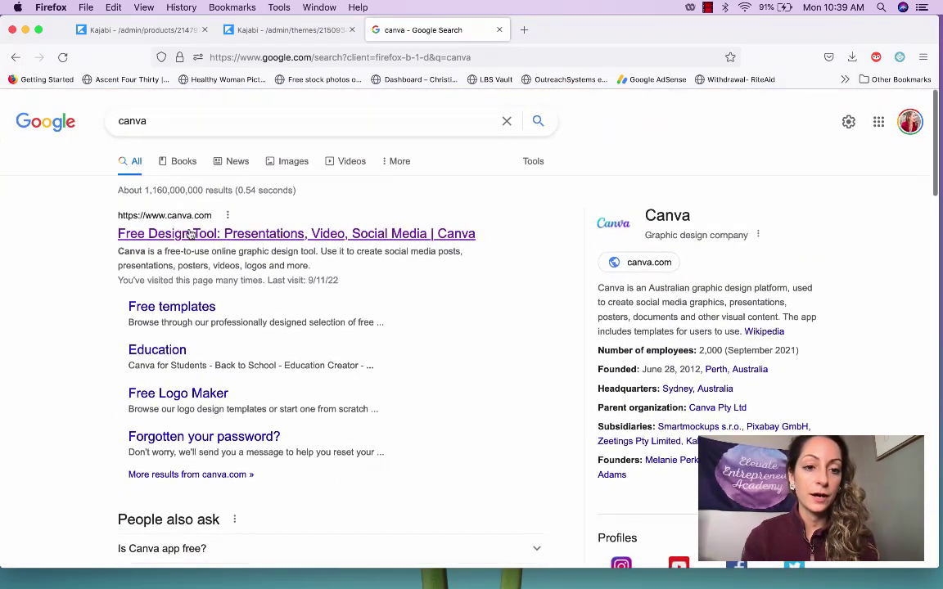
pyautogui.click(190, 235)
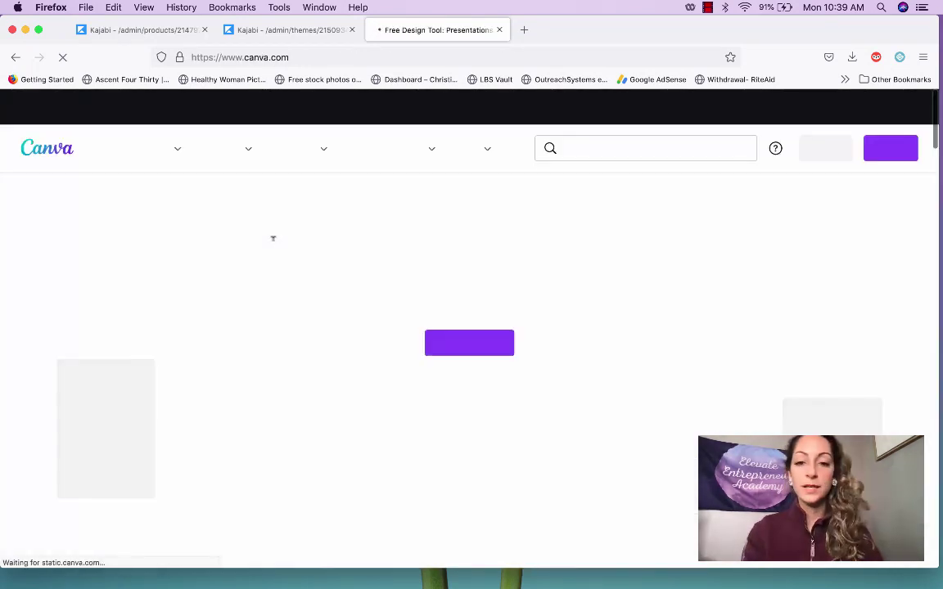
pyautogui.click(824, 149)
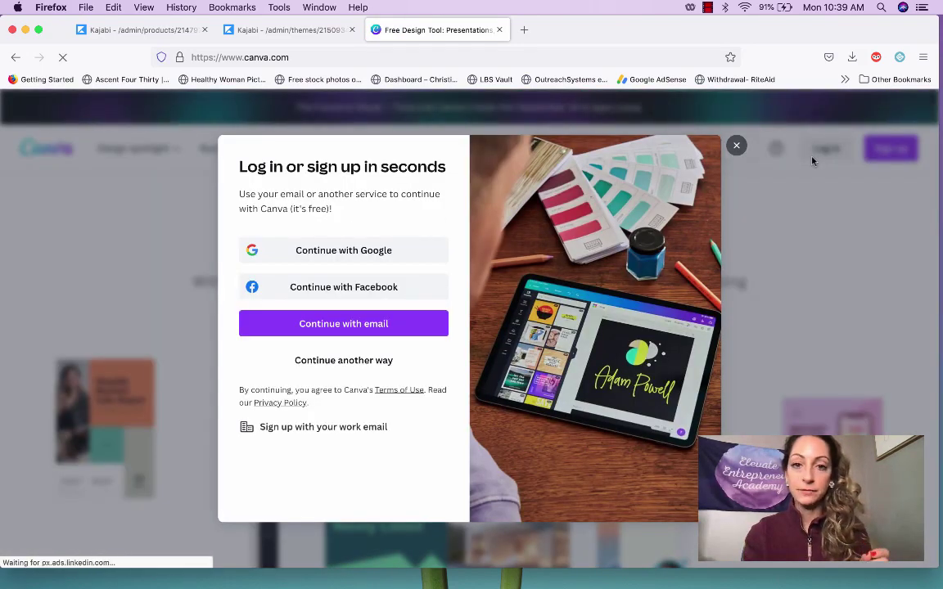
pyautogui.click(499, 30)
# Step: Switch to Safari, search for "canva" in a new window and open the Canva website
pyautogui.hotkey('ctrl', 'Up')
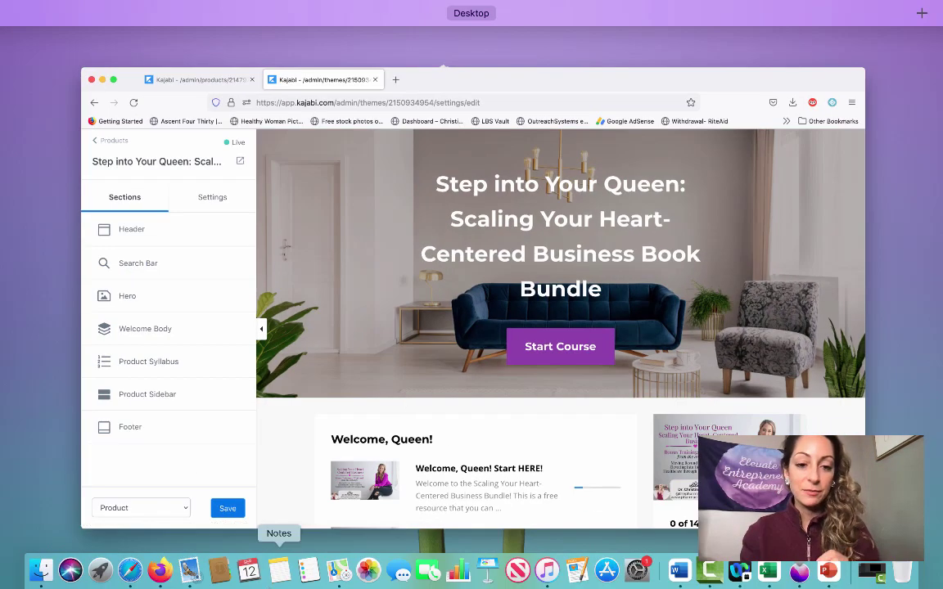
pyautogui.click(129, 571)
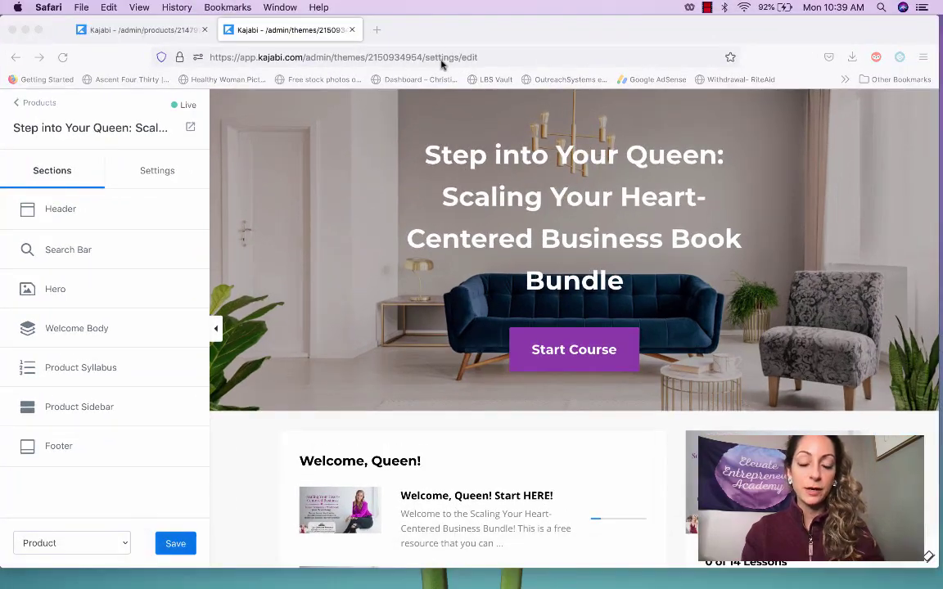
pyautogui.press('super+n')
pyautogui.write('canva')
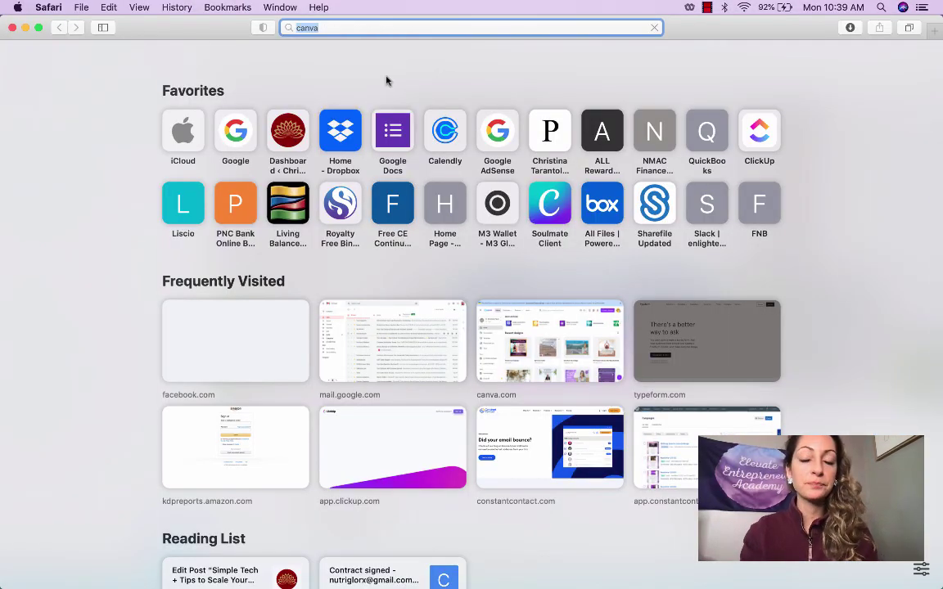
pyautogui.press('Return')
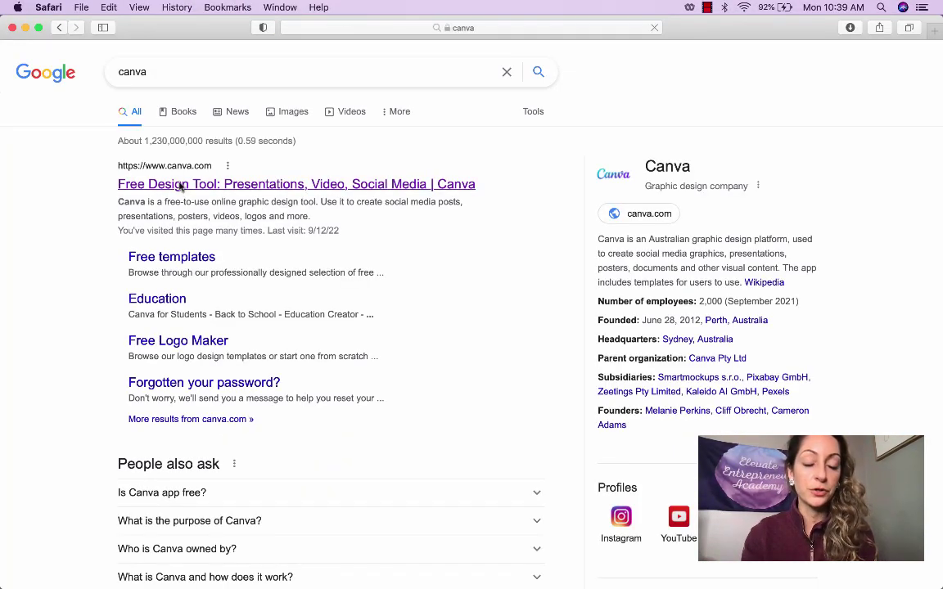
pyautogui.click(181, 185)
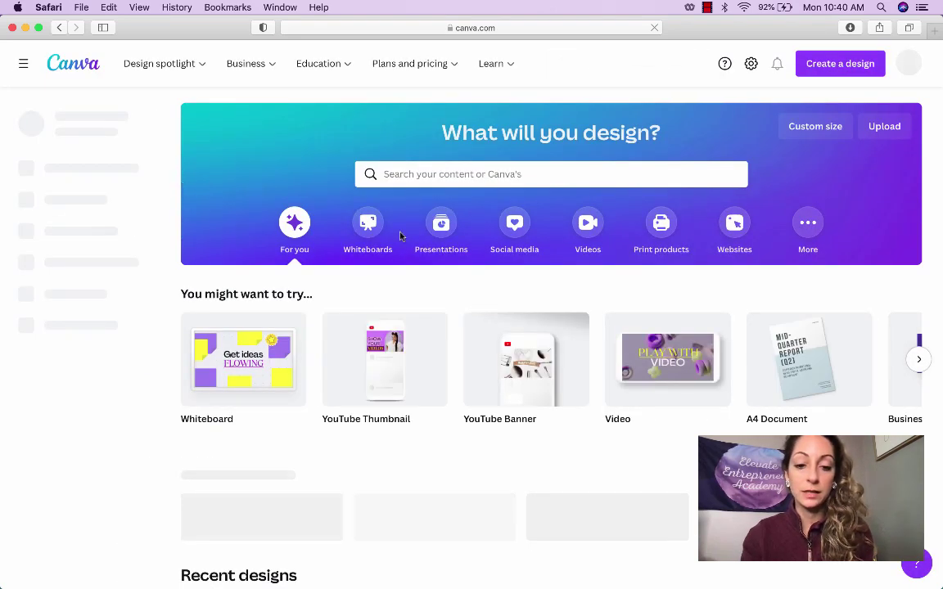
# Step: Create a YouTube Thumbnail design in Canva and add the recently used living room photo to it
pyautogui.click(828, 71)
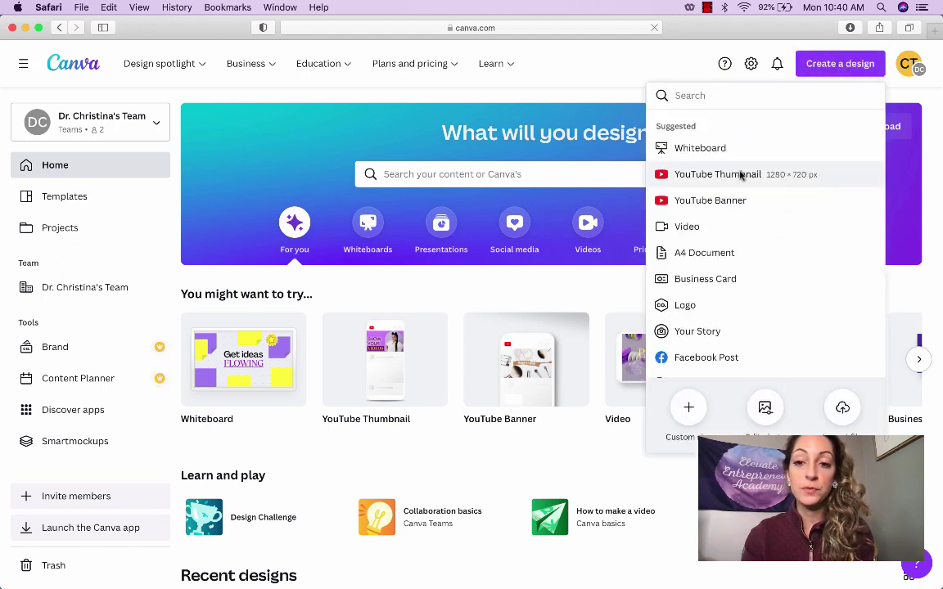
pyautogui.click(741, 174)
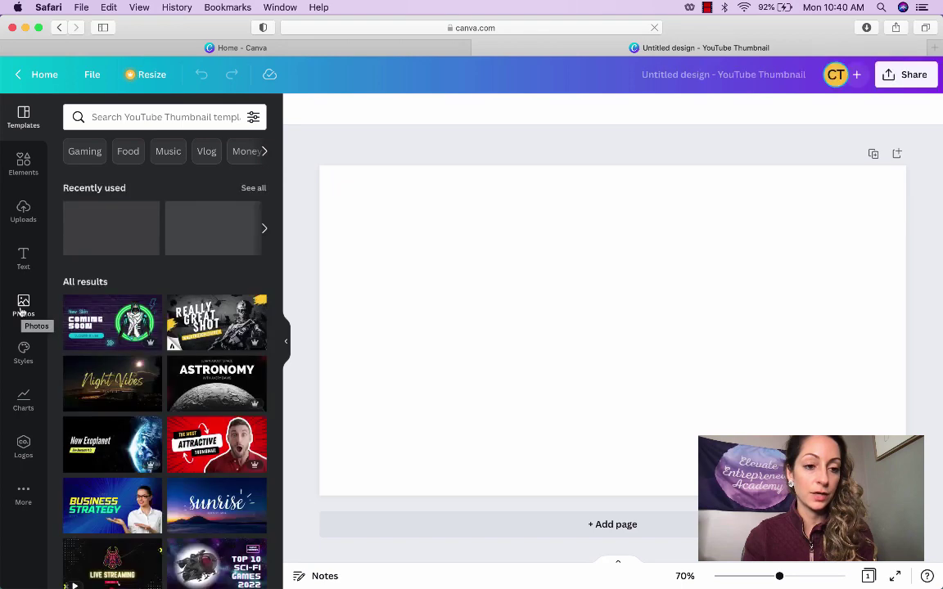
pyautogui.click(23, 306)
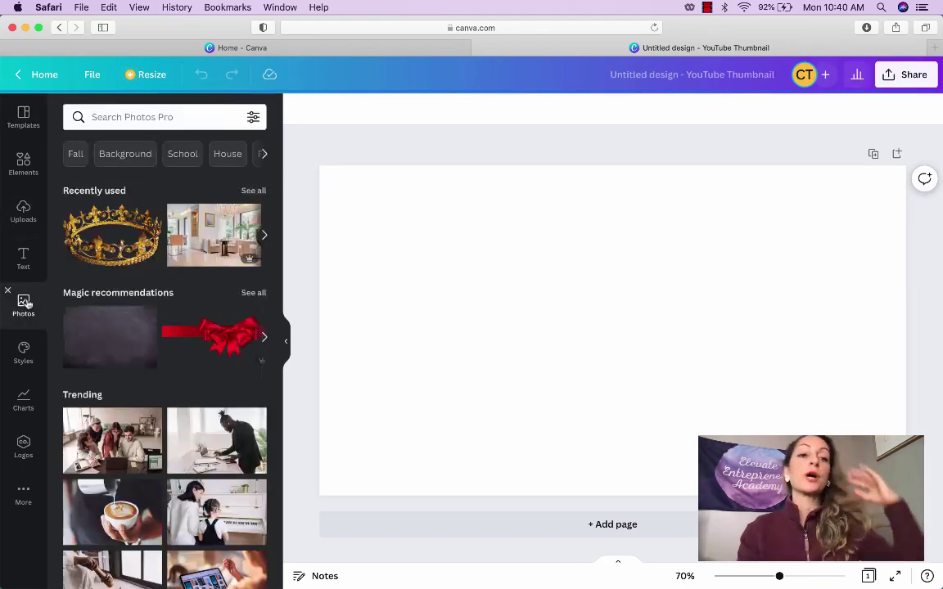
pyautogui.click(214, 236)
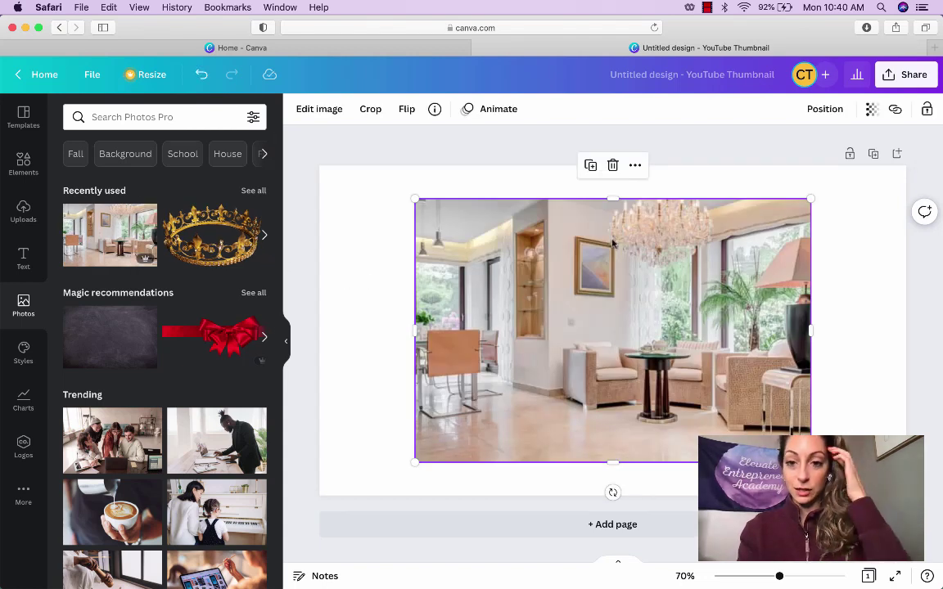
# Step: Enlarge the living room photo to span the full width of the thumbnail and align it with the canvas's lower edge
pyautogui.moveTo(810, 198); pyautogui.dragTo(901, 161)
pyautogui.moveTo(416, 323); pyautogui.dragTo(318, 322)
pyautogui.moveTo(505, 327); pyautogui.dragTo(505, 339)
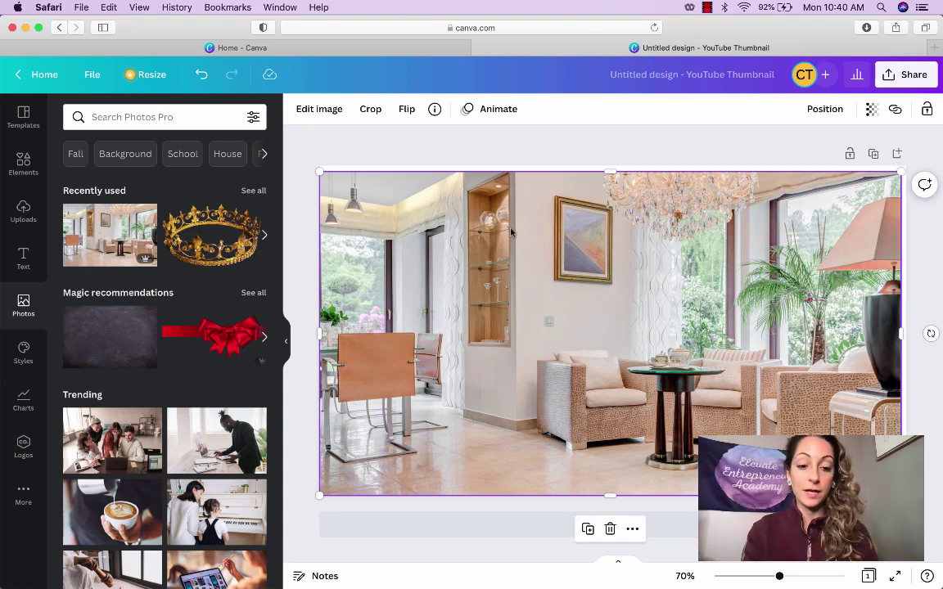
# Step: Switch to Firefox with the Kajabi template editor and inspect the Hero section's background image and custom overlay color options
pyautogui.hotkey('ctrl', 'Up')
pyautogui.click(677, 324)
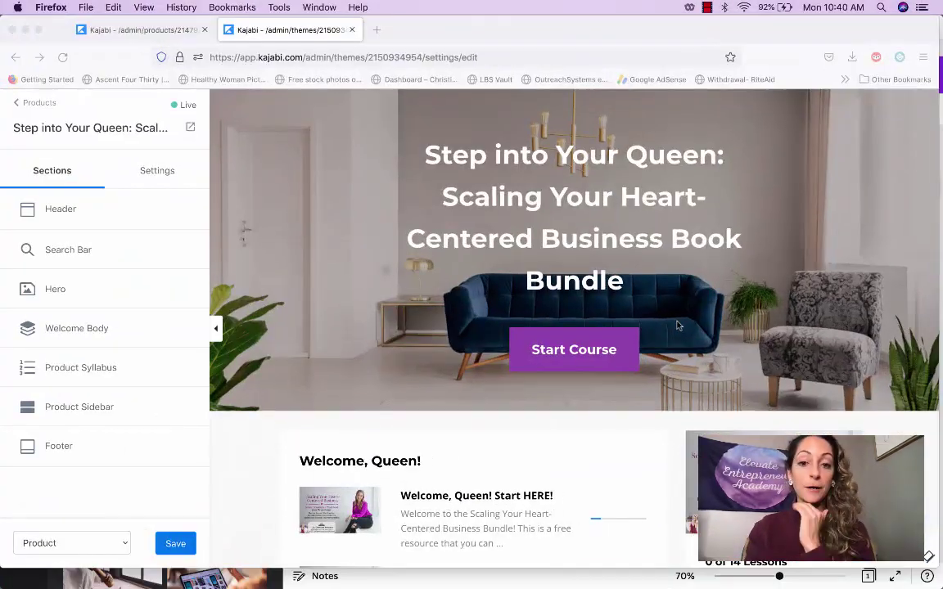
pyautogui.click(55, 289)
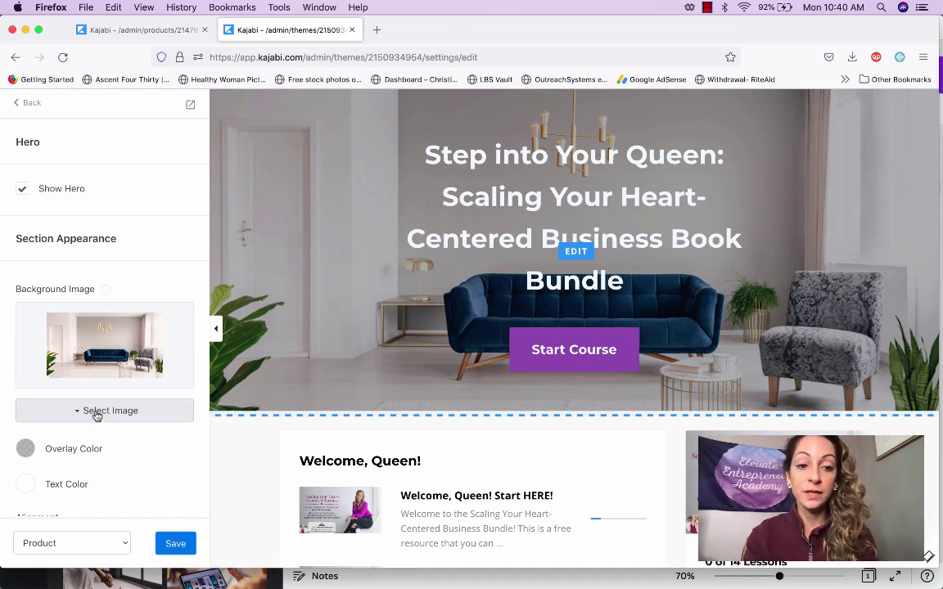
pyautogui.click(28, 449)
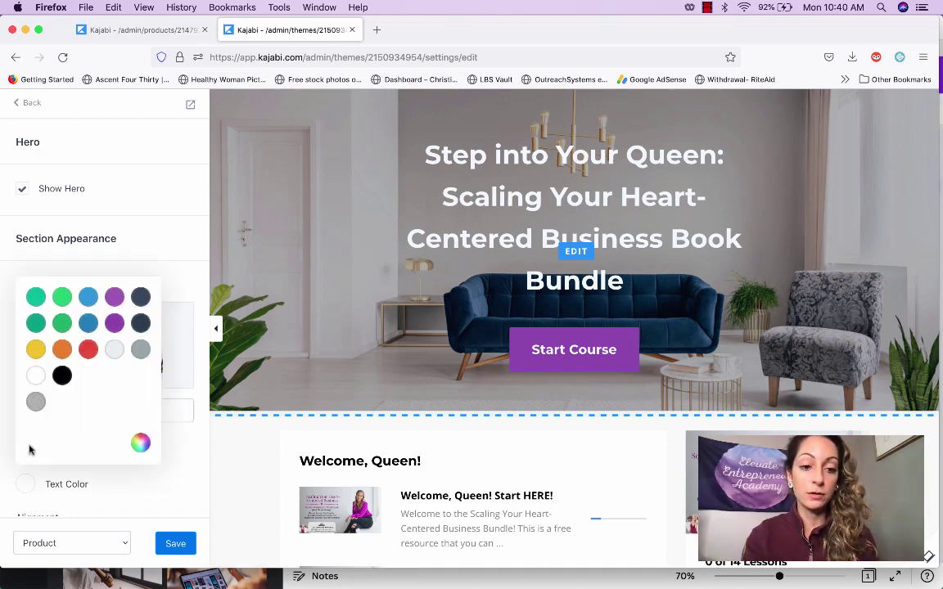
pyautogui.click(140, 440)
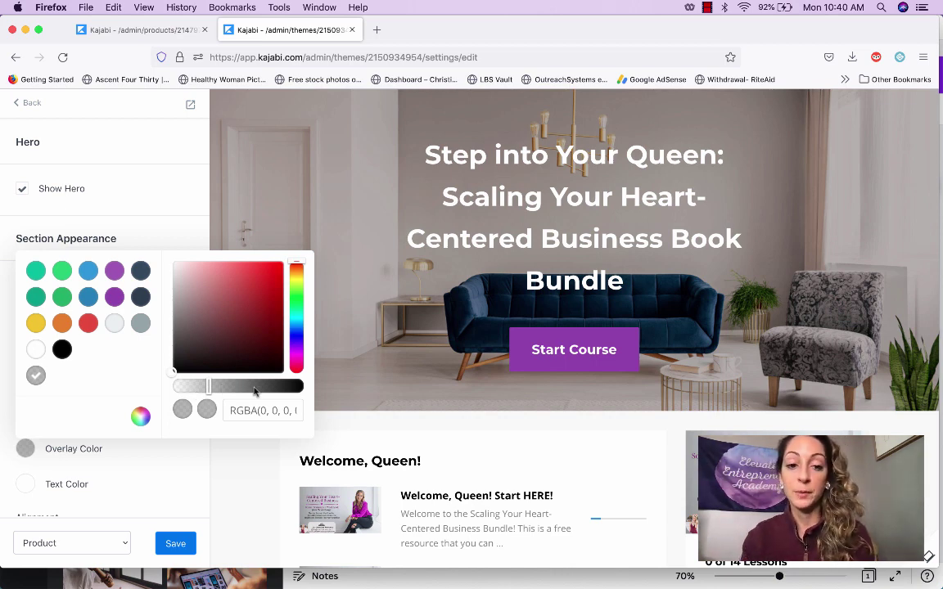
pyautogui.doubleClick(186, 456)
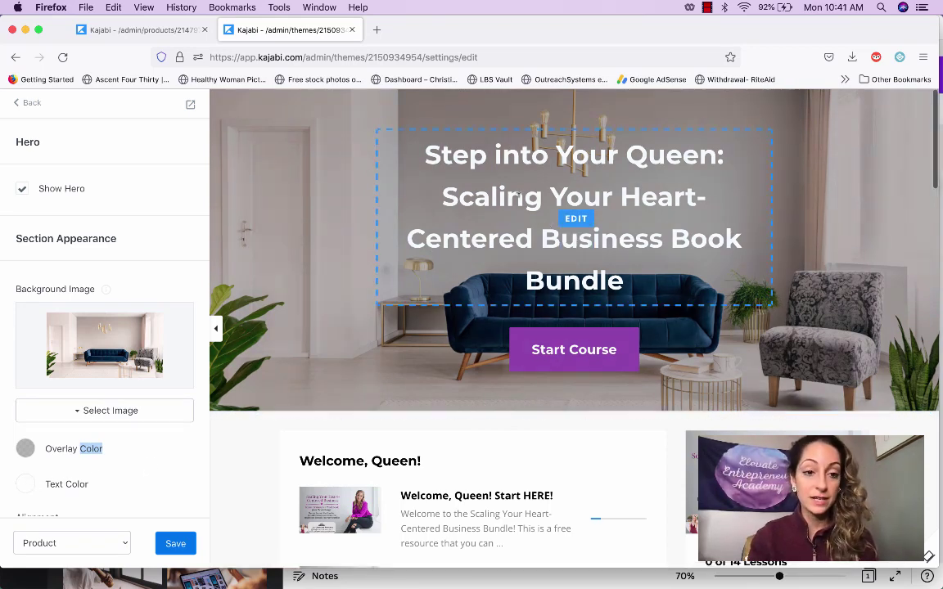
# Step: Review the hero's Product Info block and the Start Course button's text, style, size and color options
pyautogui.click(517, 193)
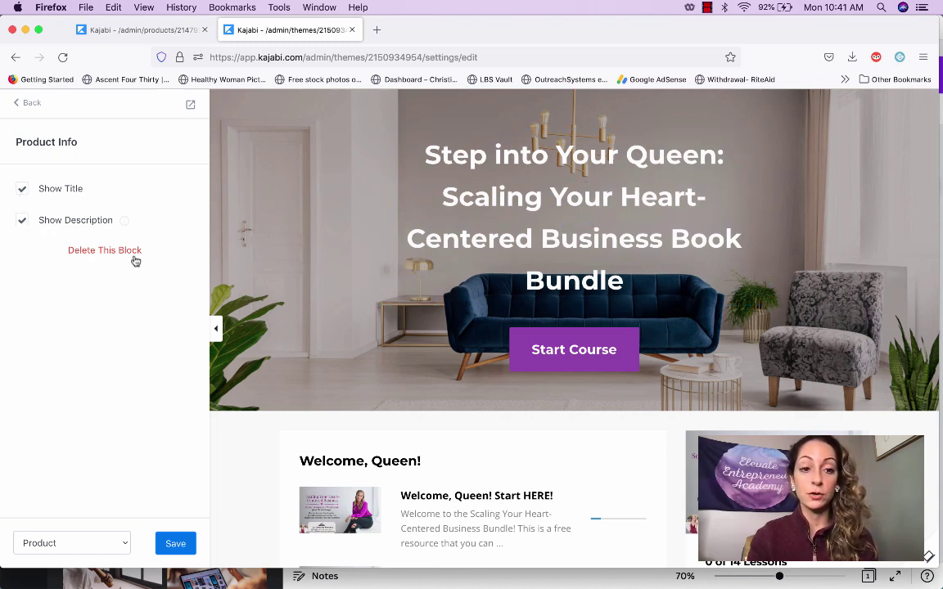
pyautogui.click(26, 104)
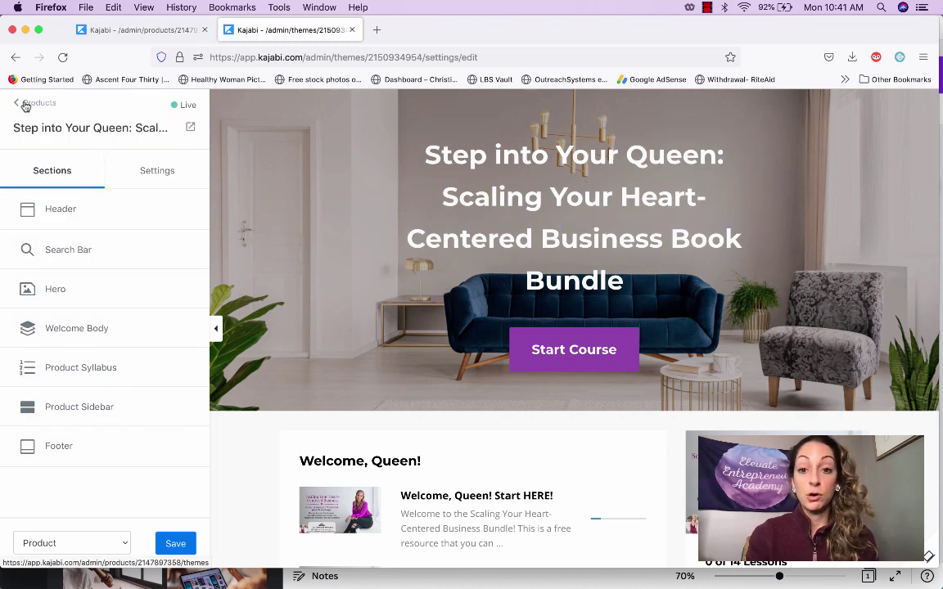
pyautogui.click(537, 352)
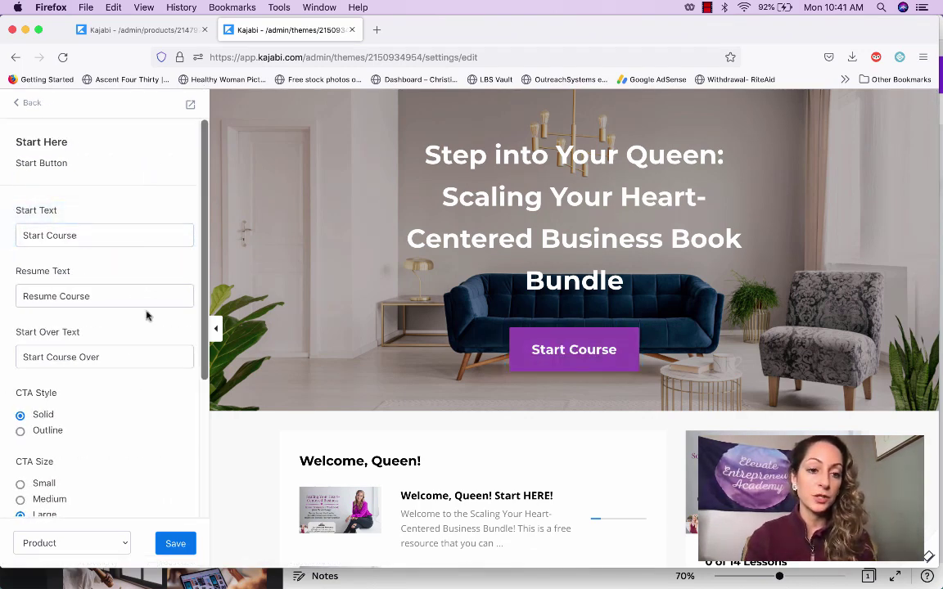
pyautogui.scroll(-4, 148, 316)
pyautogui.scroll(-1, 147, 316)
pyautogui.click(76, 437)
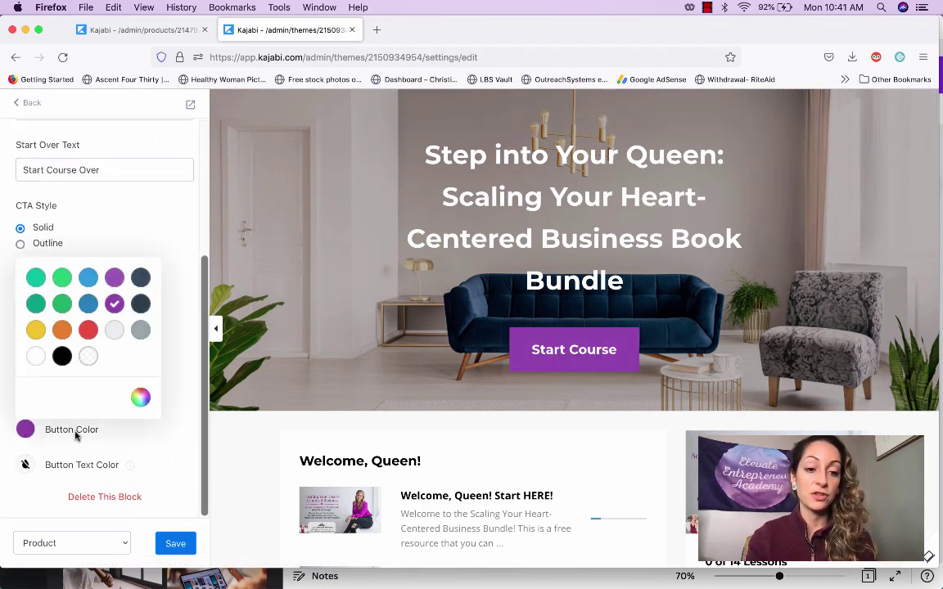
pyautogui.click(161, 360)
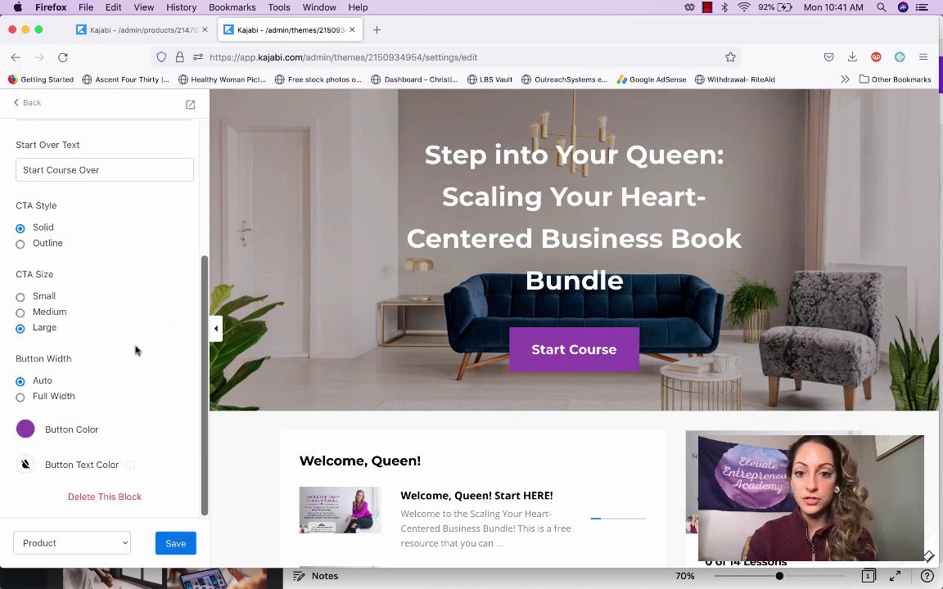
pyautogui.click(27, 102)
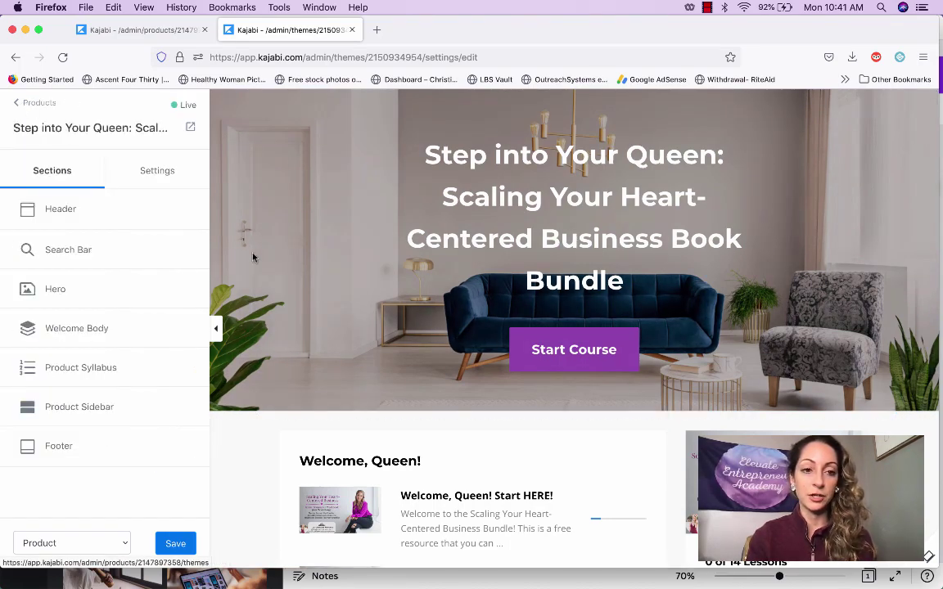
# Step: Open the Instructor block in the product page's sidebar and review its headshot, name, title and bio settings
pyautogui.scroll(-2, 295, 323)
pyautogui.scroll(-7, 295, 322)
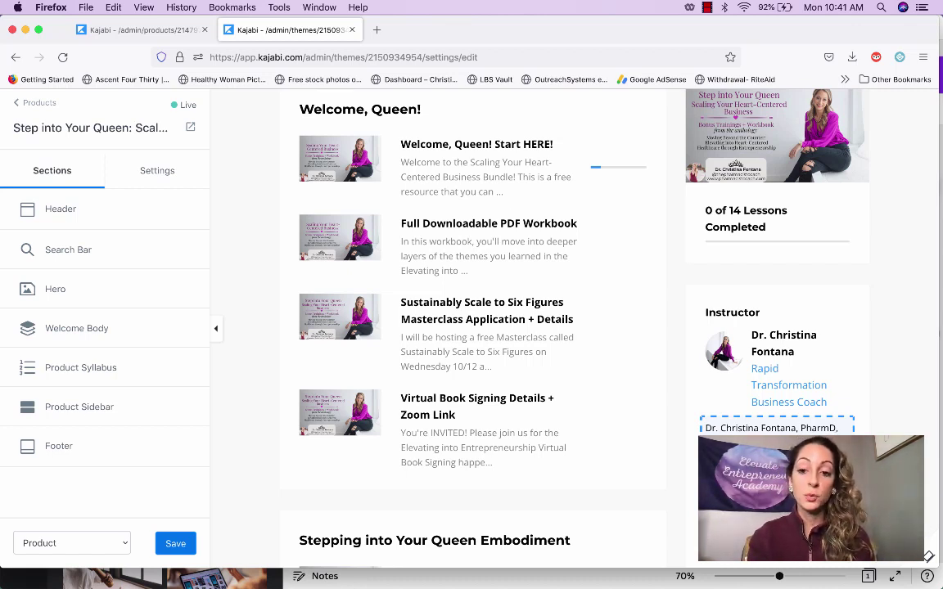
pyautogui.click(776, 428)
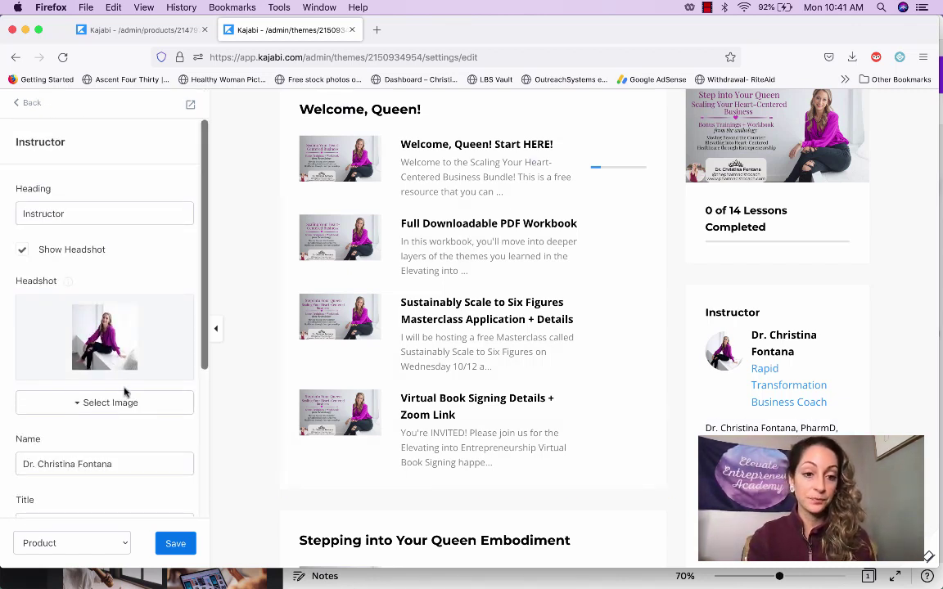
pyautogui.scroll(-5, 116, 406)
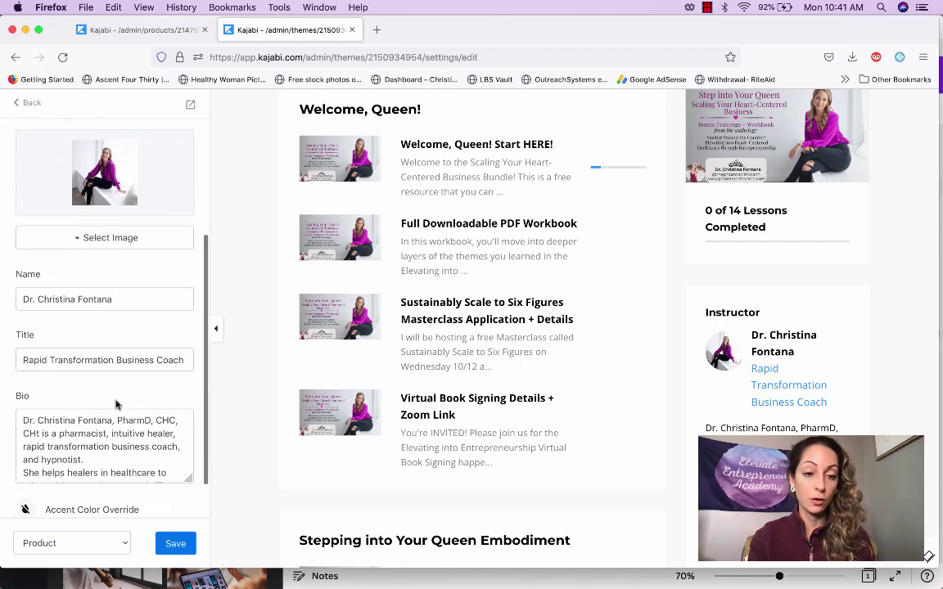
pyautogui.scroll(-2, 98, 386)
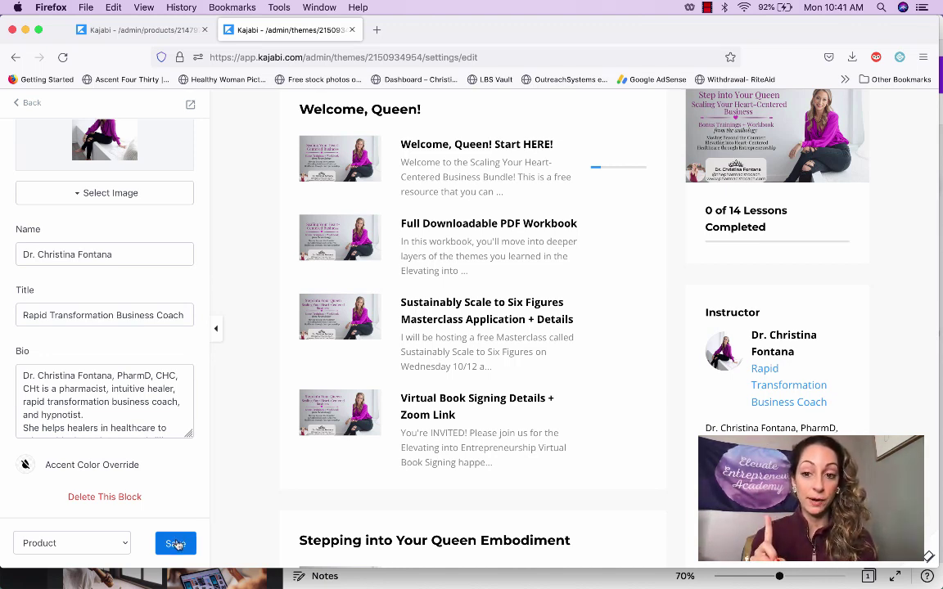
# Step: Switch the template editor to the Post page, leaving the current page without saving, and look over the lesson layout
pyautogui.click(72, 543)
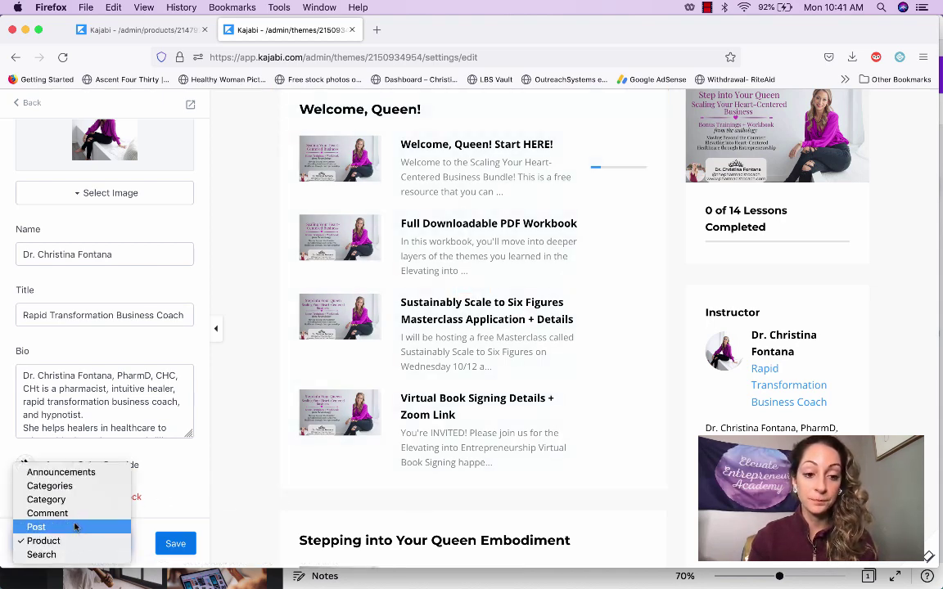
pyautogui.click(74, 528)
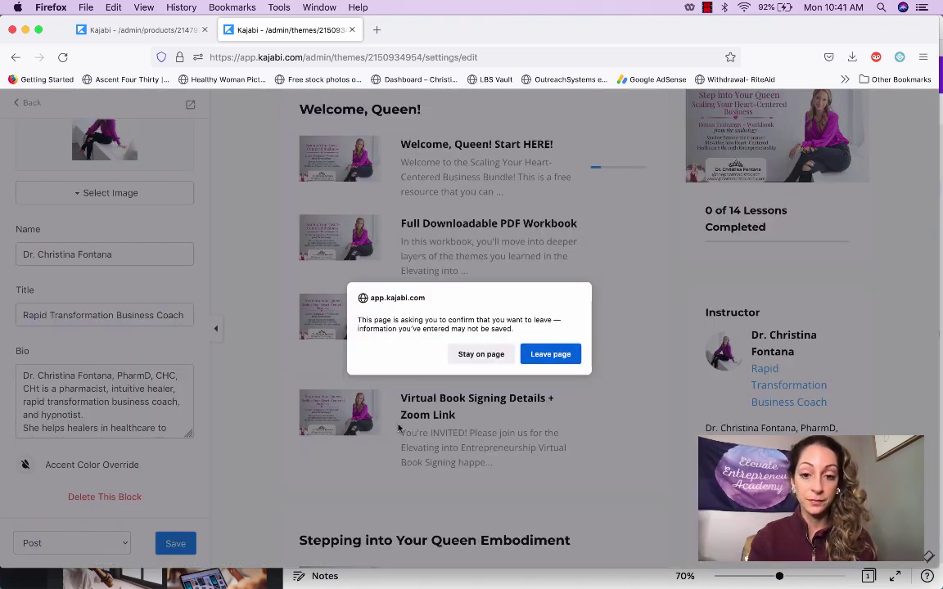
pyautogui.click(553, 354)
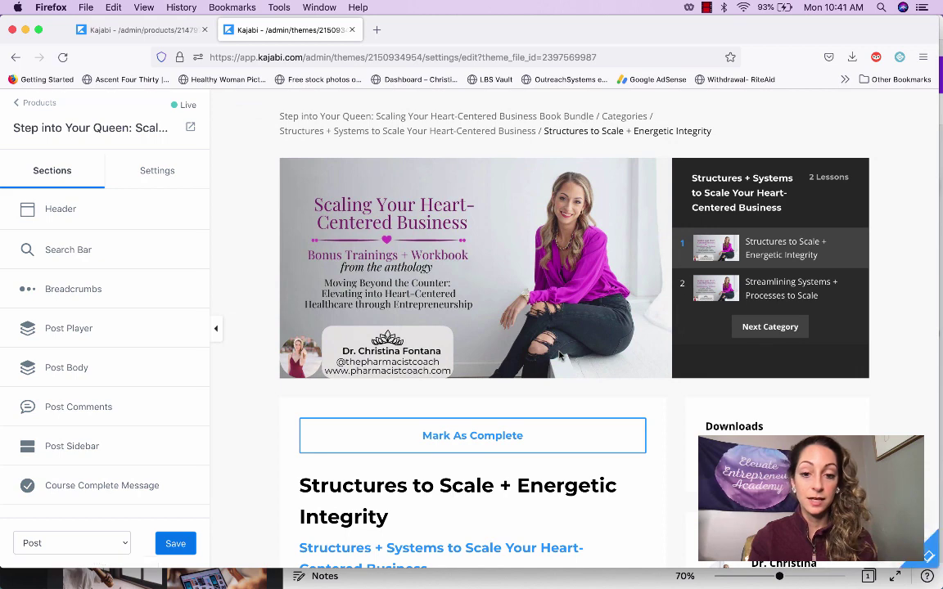
pyautogui.scroll(-5, 561, 354)
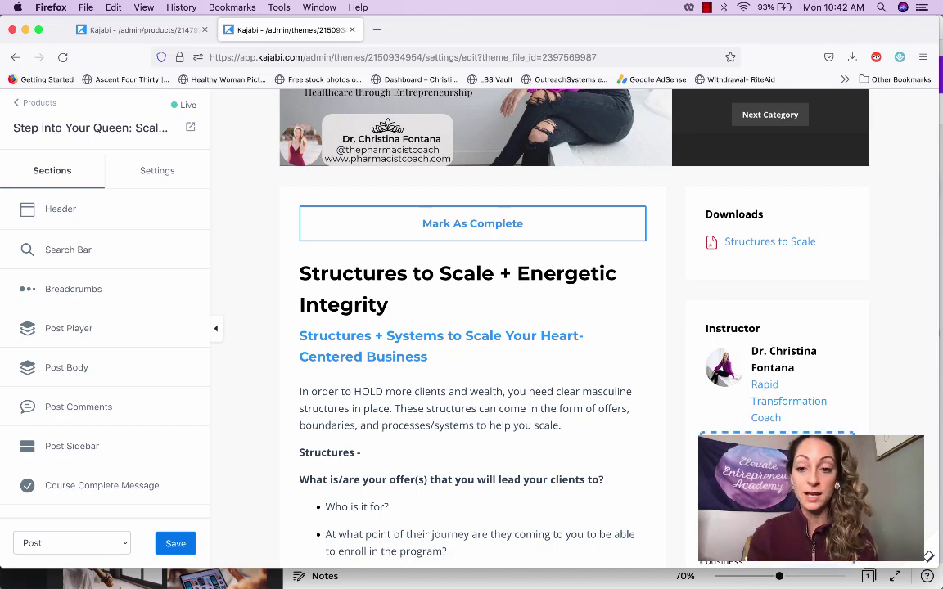
pyautogui.scroll(-1, 747, 358)
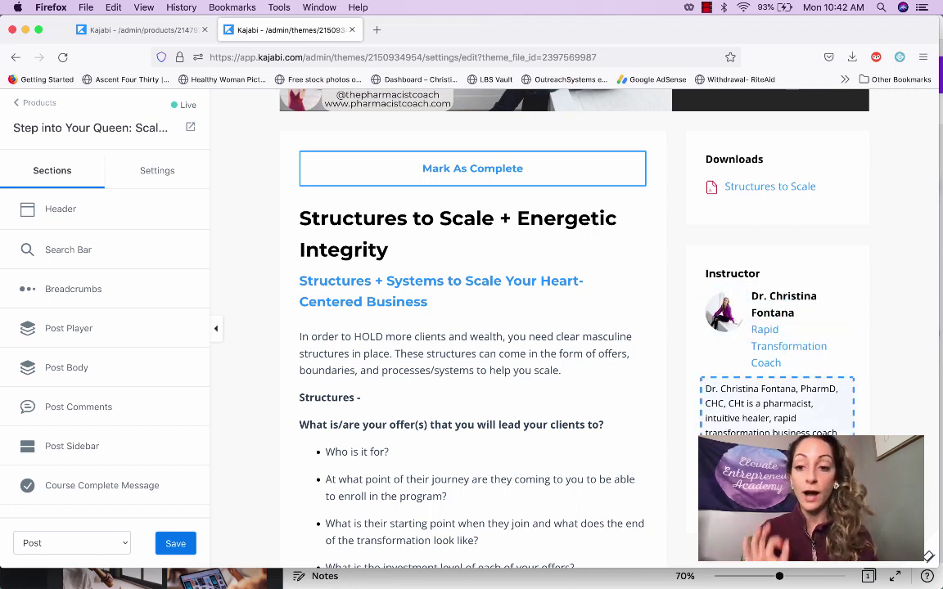
# Step: Review the Post page's Instructor block through to the bio, and go back out of the template editor
pyautogui.click(746, 418)
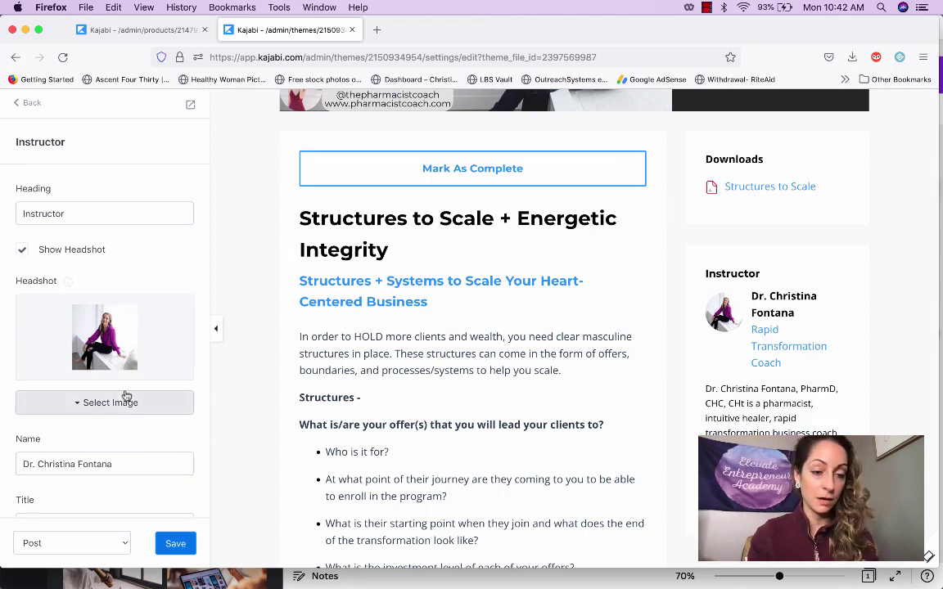
pyautogui.scroll(-5, 126, 391)
pyautogui.scroll(-2, 125, 388)
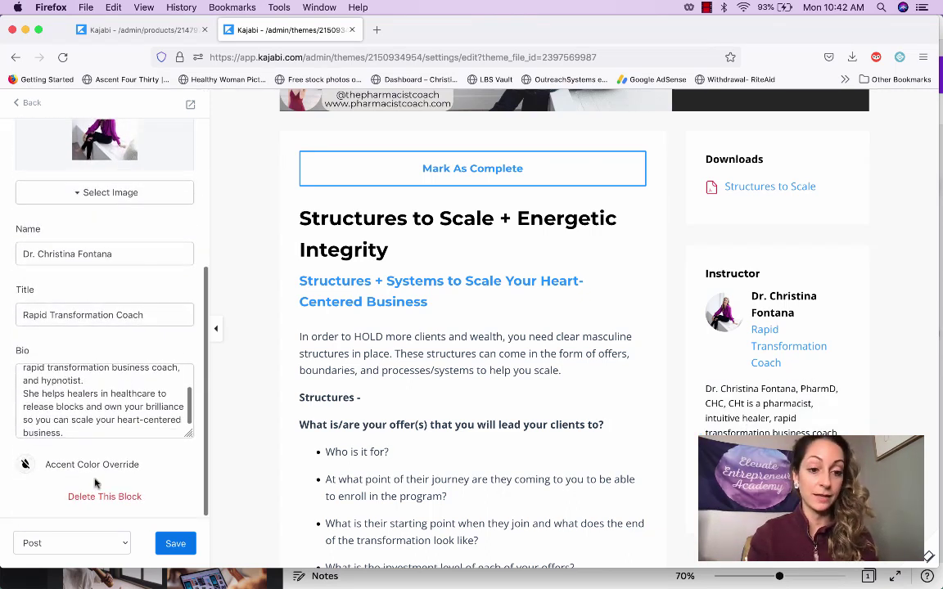
pyautogui.scroll(2, 106, 397)
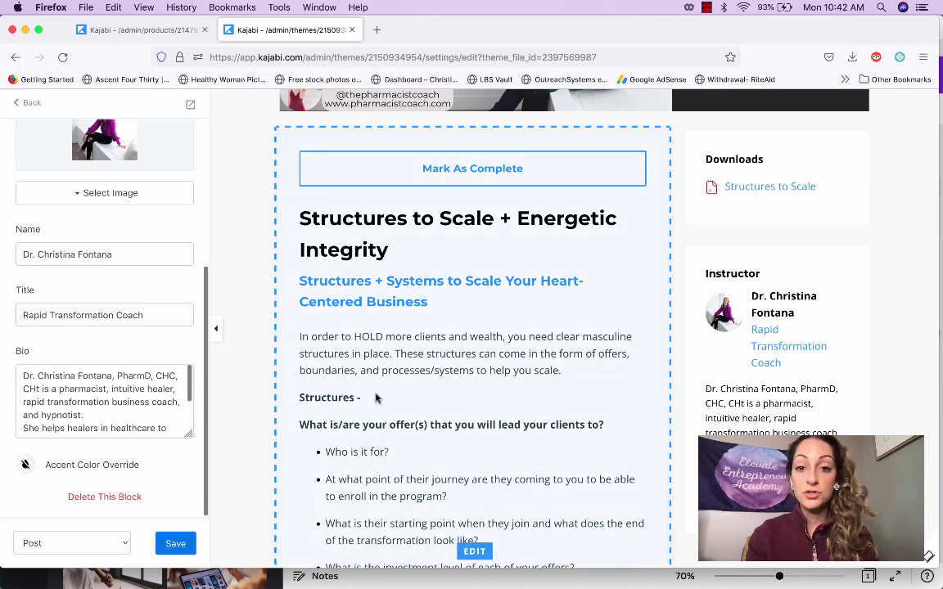
pyautogui.scroll(5, 375, 395)
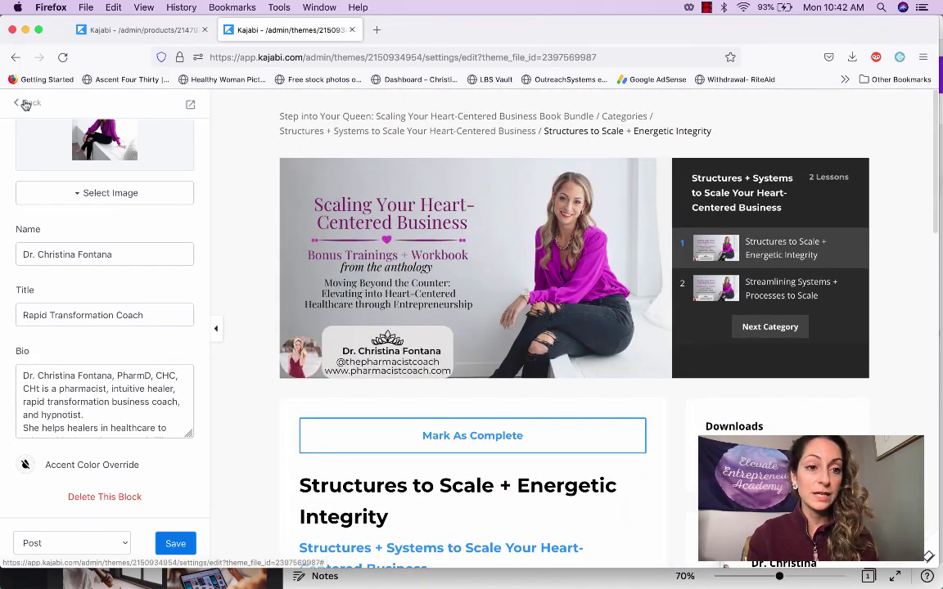
pyautogui.click(25, 103)
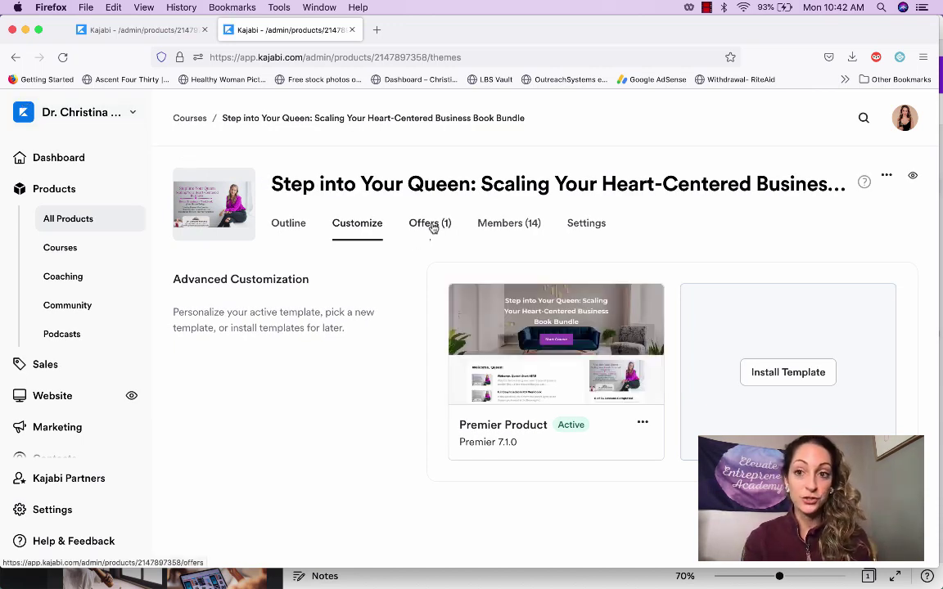
# Step: View the course's linked offers and open the Elevate Membership + Ascension Collection Gift Bundle offer from the site's sales offers
pyautogui.click(431, 224)
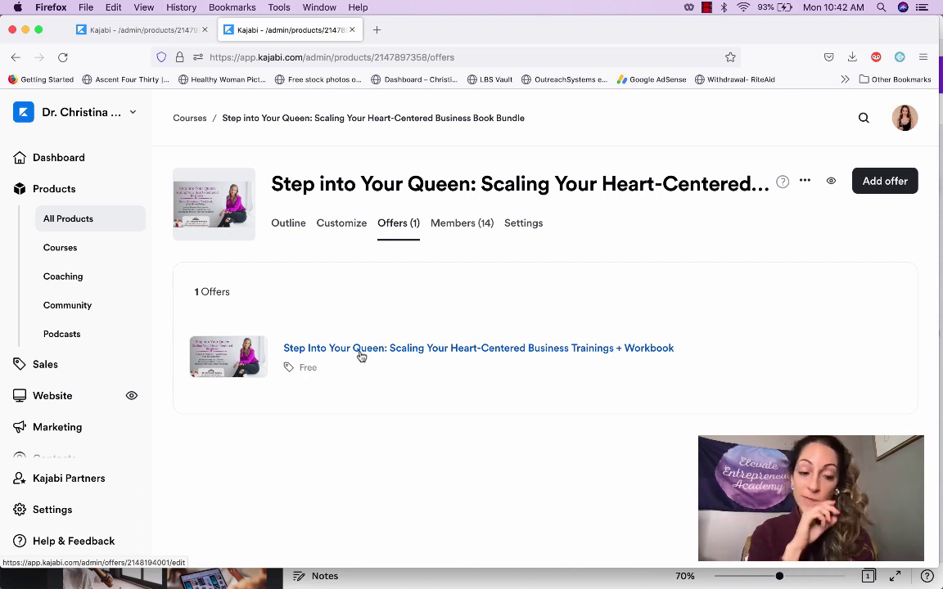
pyautogui.click(101, 366)
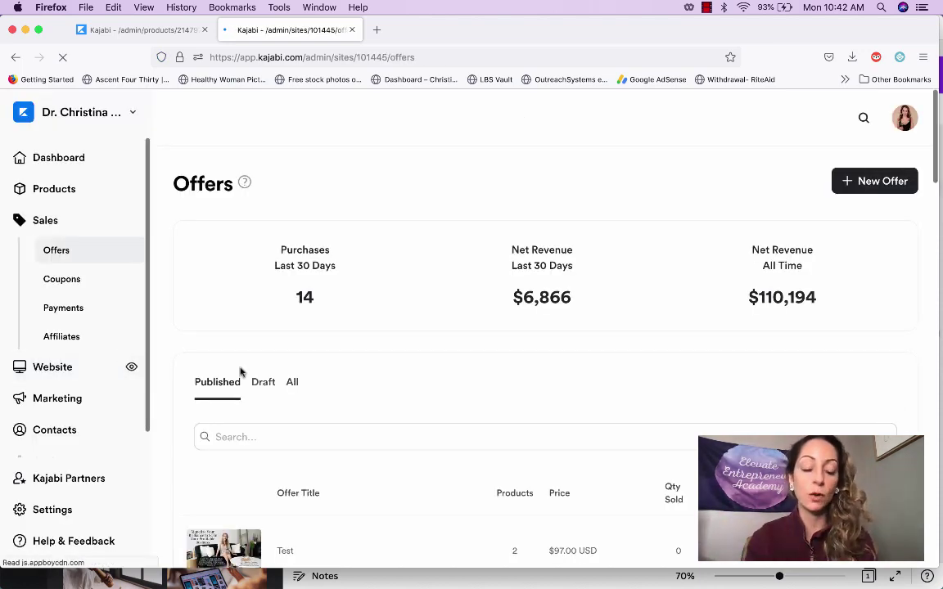
pyautogui.scroll(-10, 243, 375)
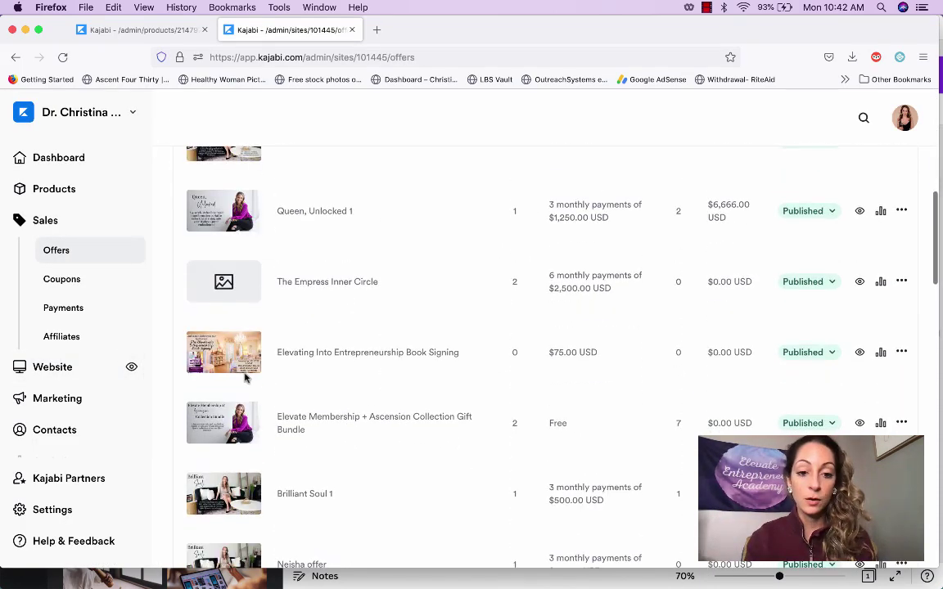
pyautogui.click(340, 420)
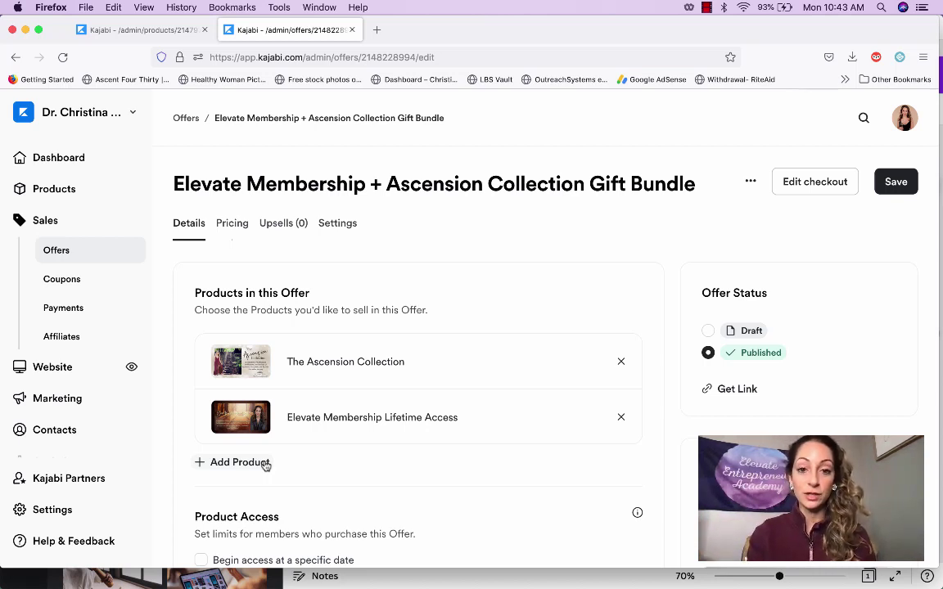
# Step: Return to the offers list, open Step Into Your Queen: Scaling Your Heart-Centered Business Trainings + Workbook, and review its products and access settings
pyautogui.click(78, 253)
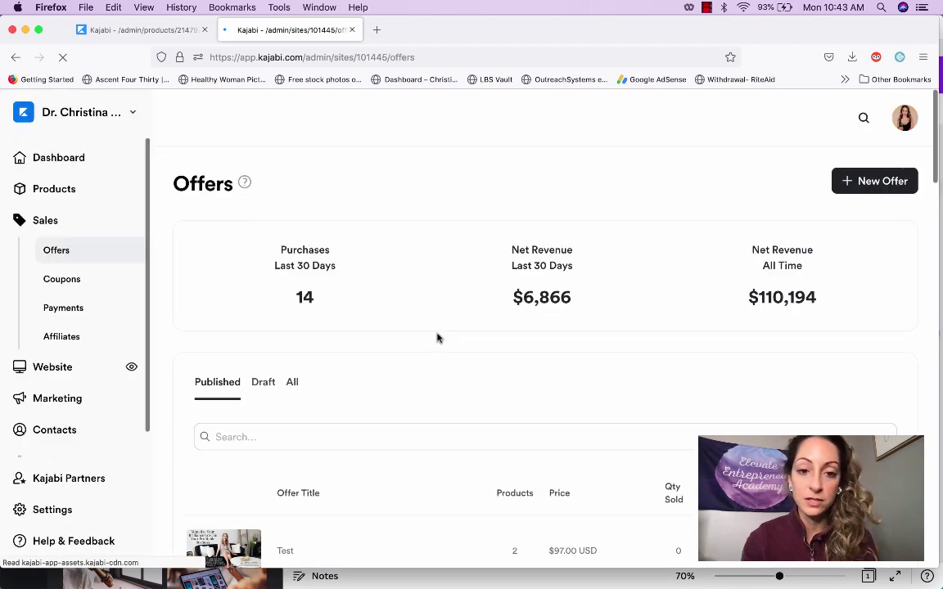
pyautogui.scroll(-5, 437, 337)
pyautogui.scroll(-3, 437, 337)
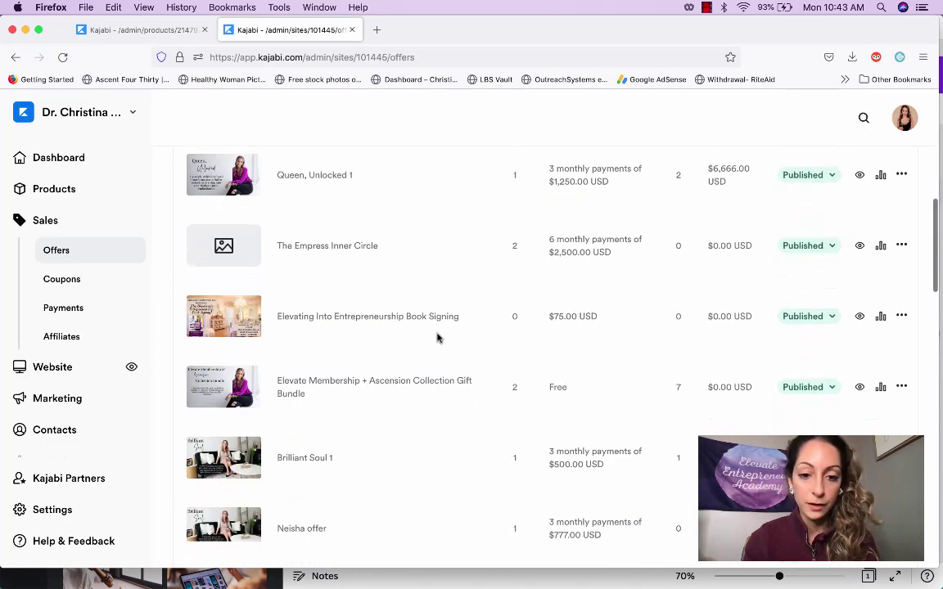
pyautogui.scroll(-5, 436, 342)
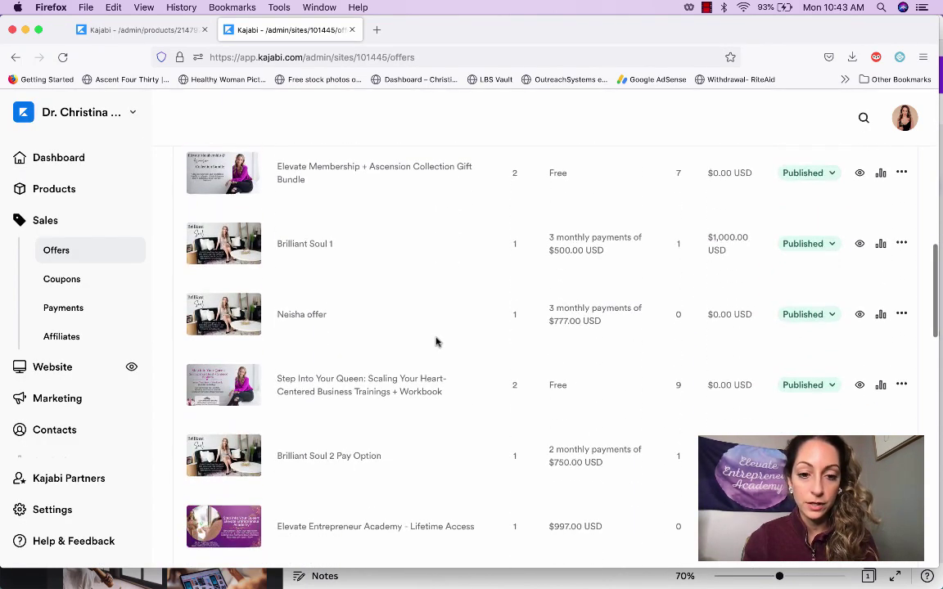
pyautogui.click(418, 370)
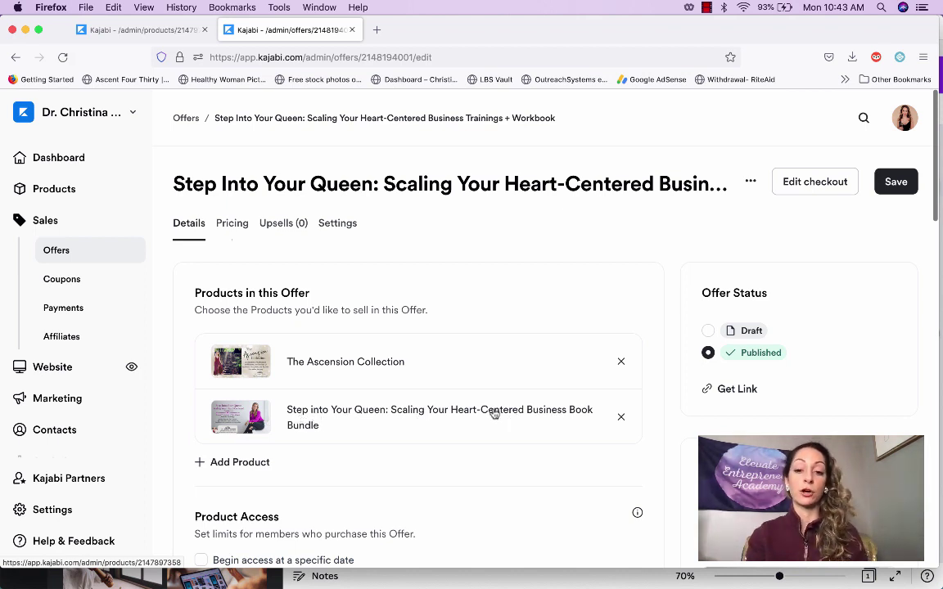
pyautogui.scroll(-1, 302, 439)
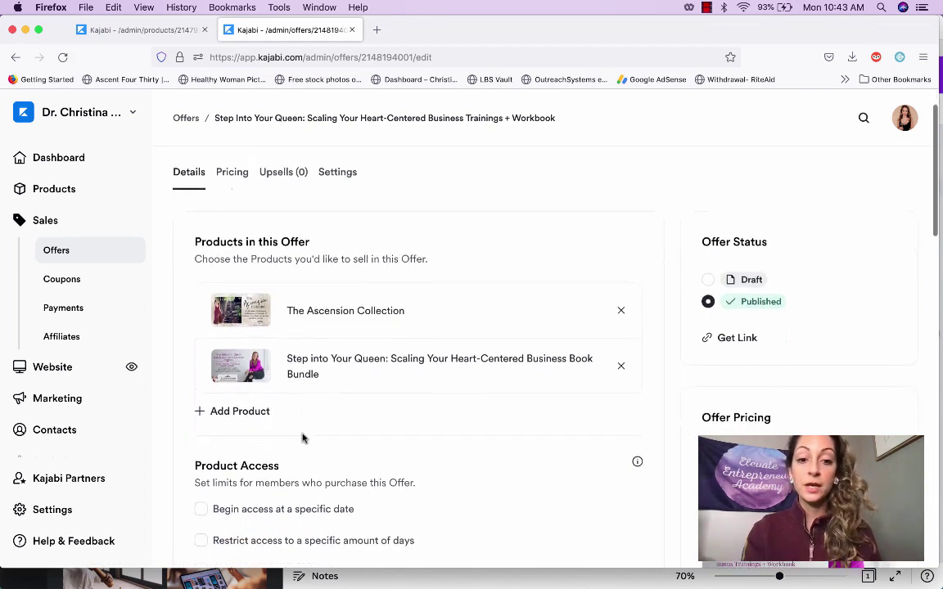
pyautogui.scroll(-1, 302, 438)
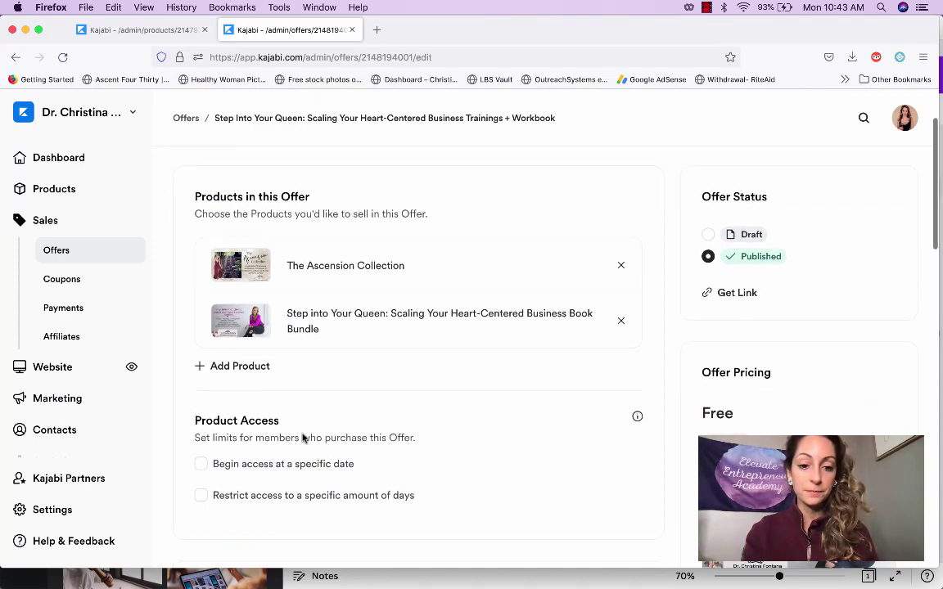
# Step: Go to the site's products list and open the Step Into Your Queen: Elevate Entrepreneur Academy course
pyautogui.click(71, 191)
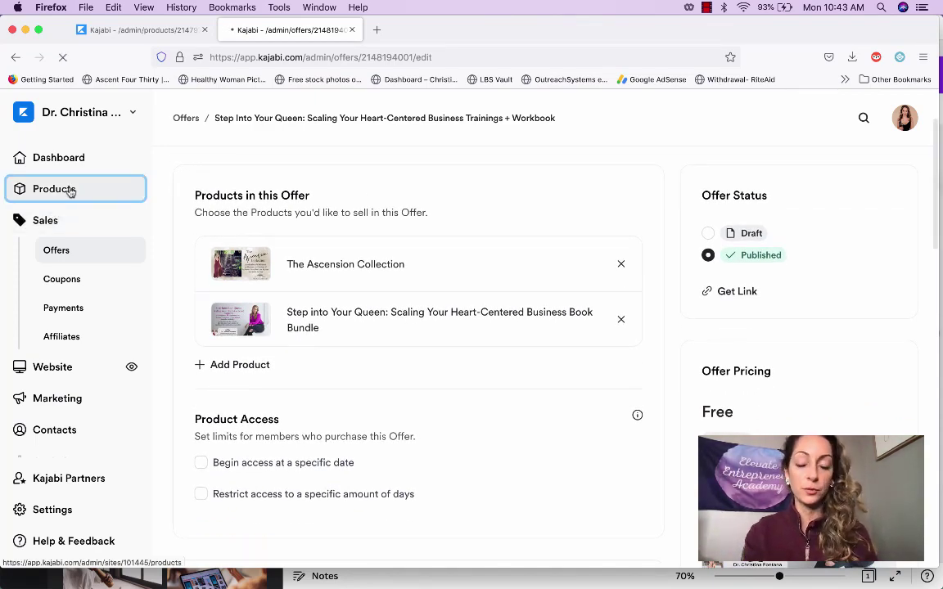
pyautogui.scroll(-3, 401, 339)
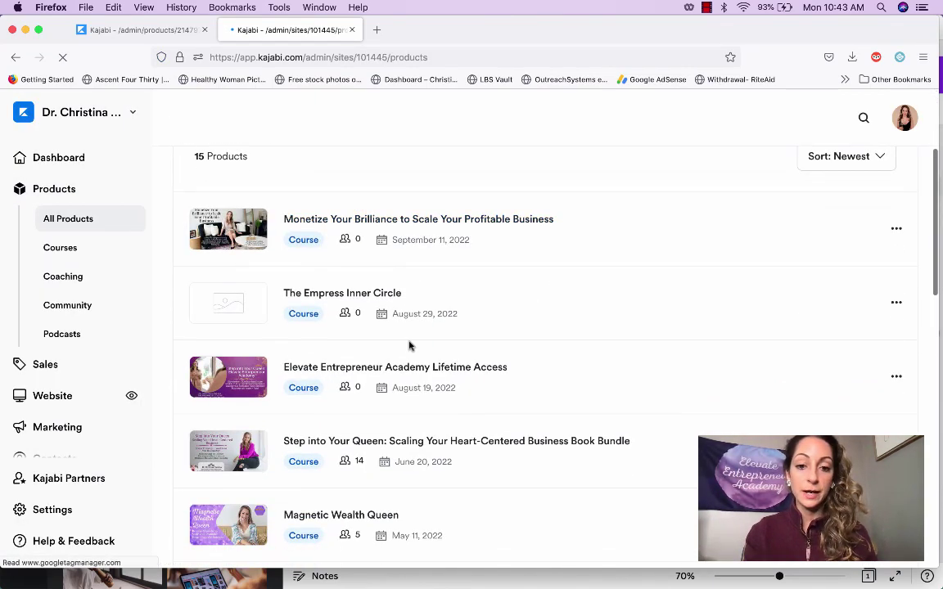
pyautogui.scroll(-3, 409, 344)
pyautogui.scroll(-2, 409, 342)
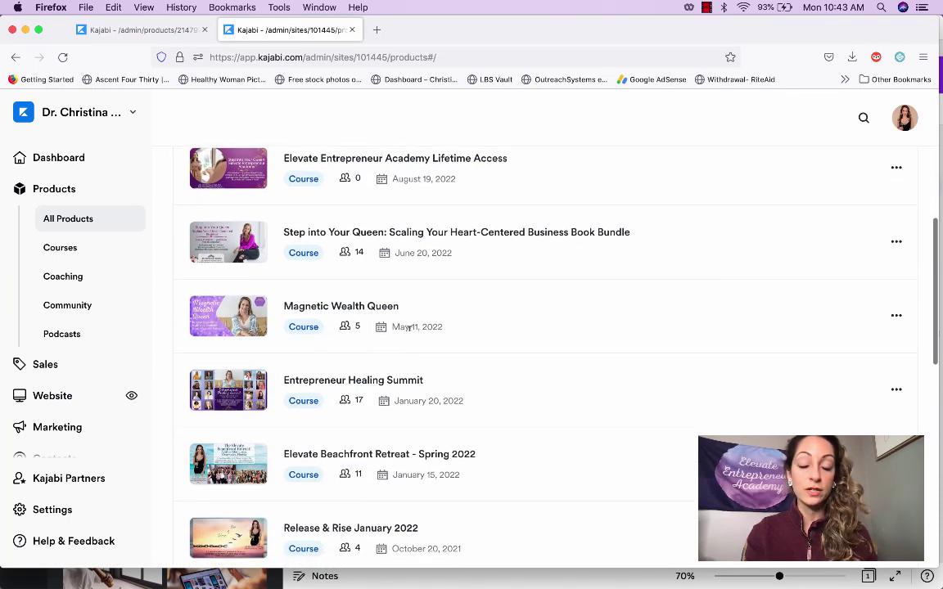
pyautogui.scroll(-4, 409, 345)
pyautogui.click(406, 404)
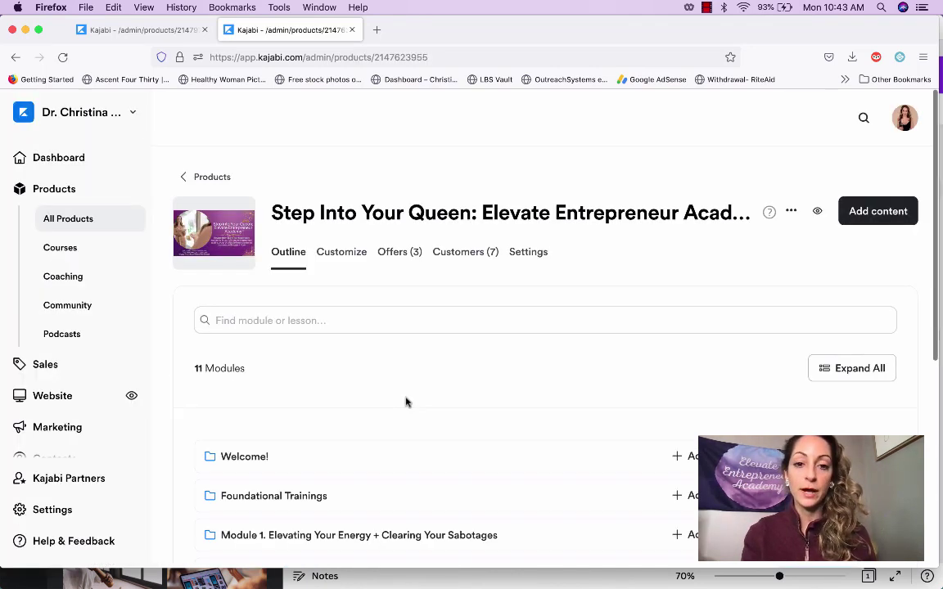
# Step: Review the lessons in the Welcome! and Foundational Trainings modules, collapsing each module after viewing it
pyautogui.scroll(-2, 406, 402)
pyautogui.scroll(-1, 407, 401)
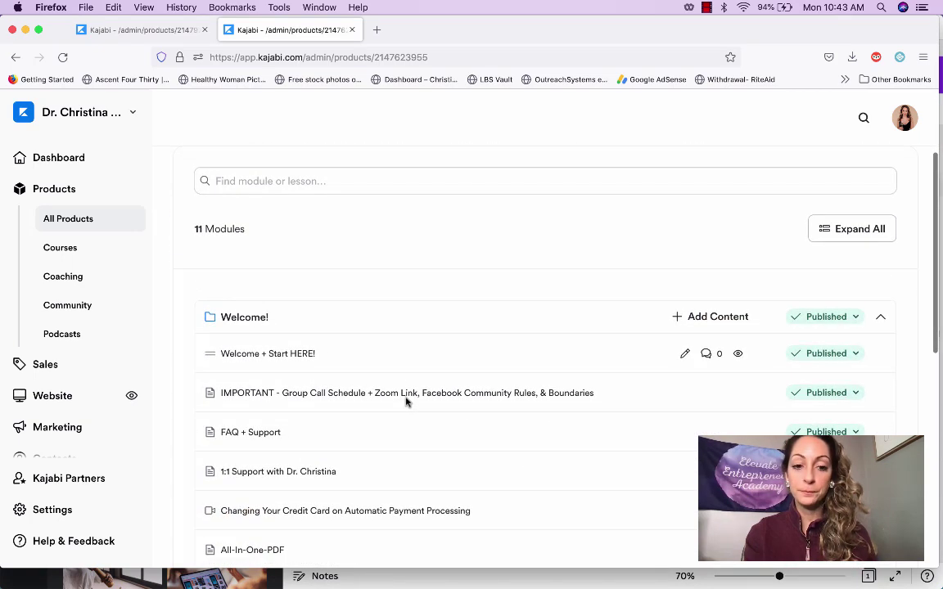
pyautogui.click(881, 319)
pyautogui.scroll(-2, 881, 319)
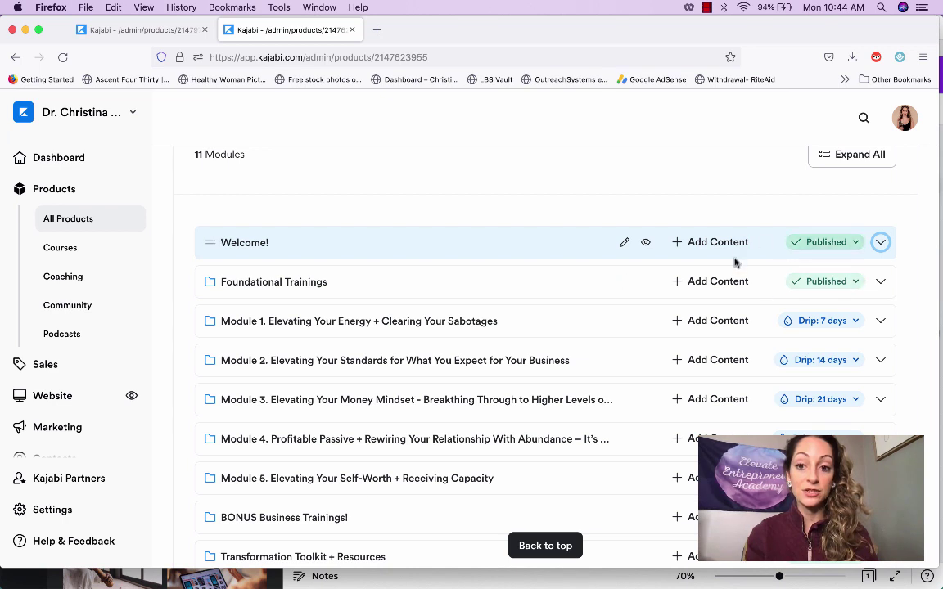
pyautogui.click(880, 242)
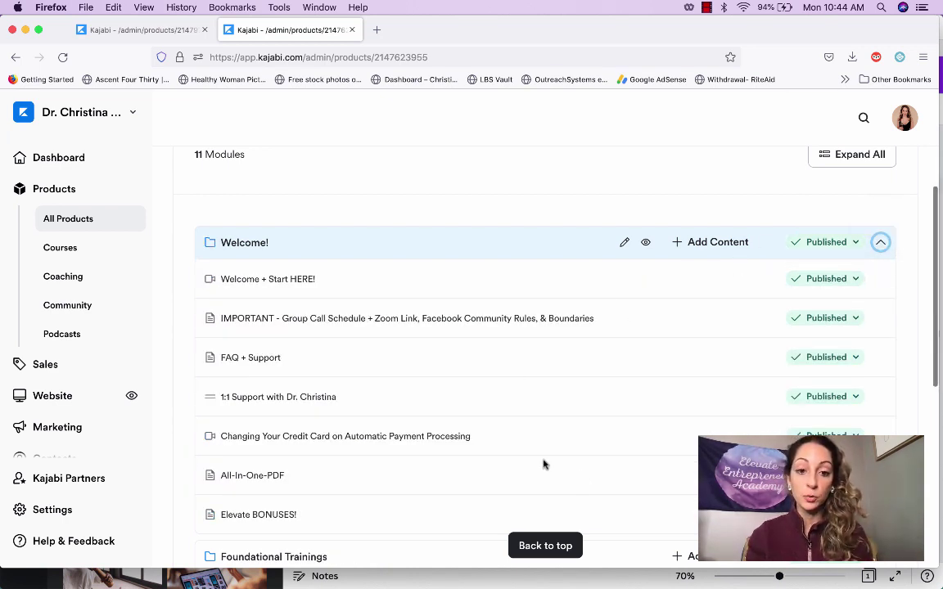
pyautogui.click(880, 243)
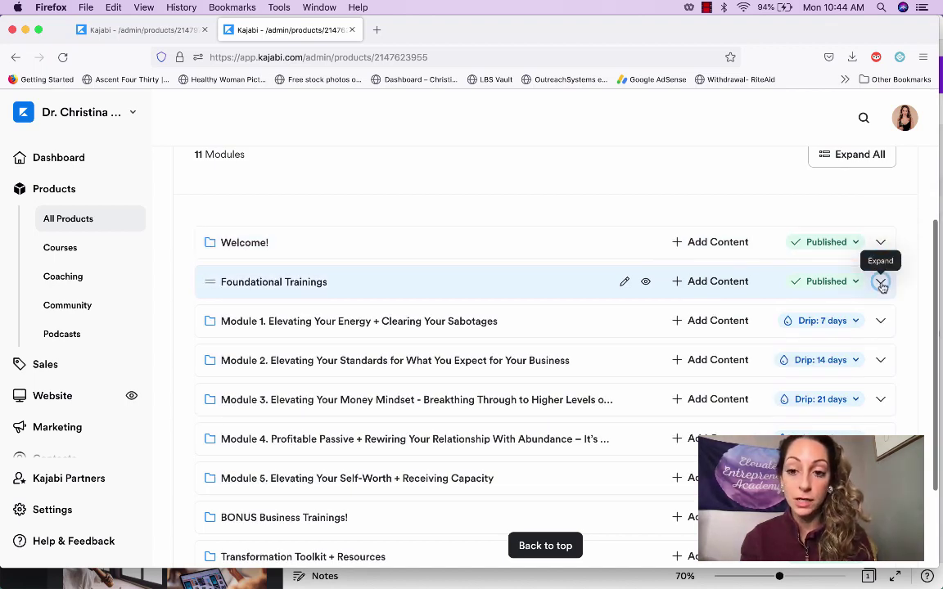
pyautogui.click(880, 281)
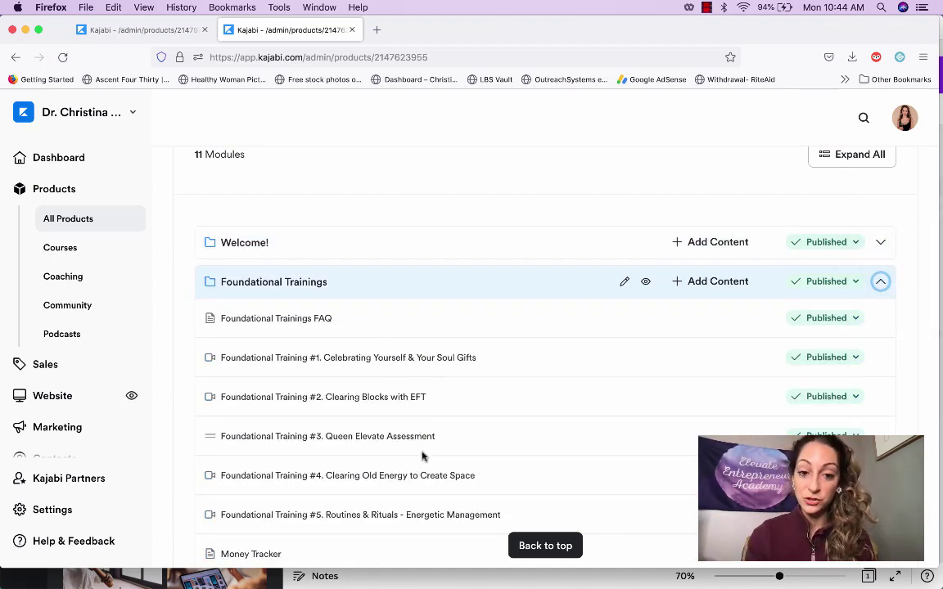
pyautogui.click(880, 281)
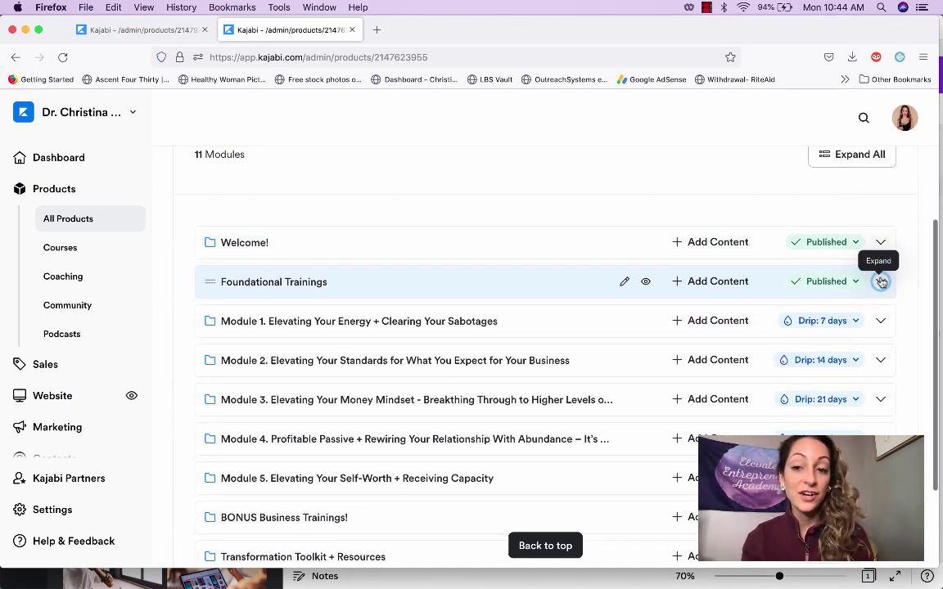
# Step: Open the Drip scheduling settings for Module 1 to view the days-after-enrollment option, and cancel without changing the schedule
pyautogui.click(852, 322)
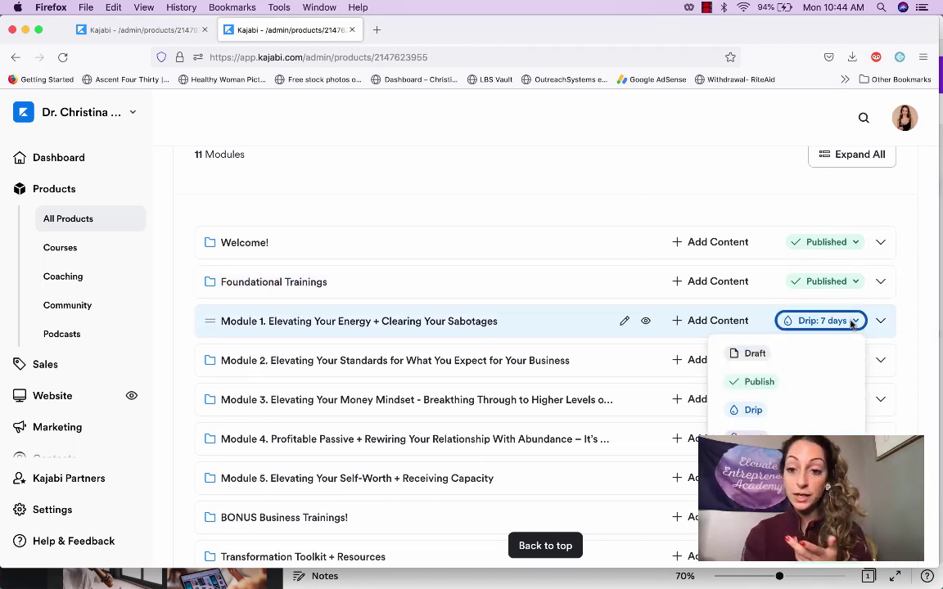
pyautogui.click(810, 410)
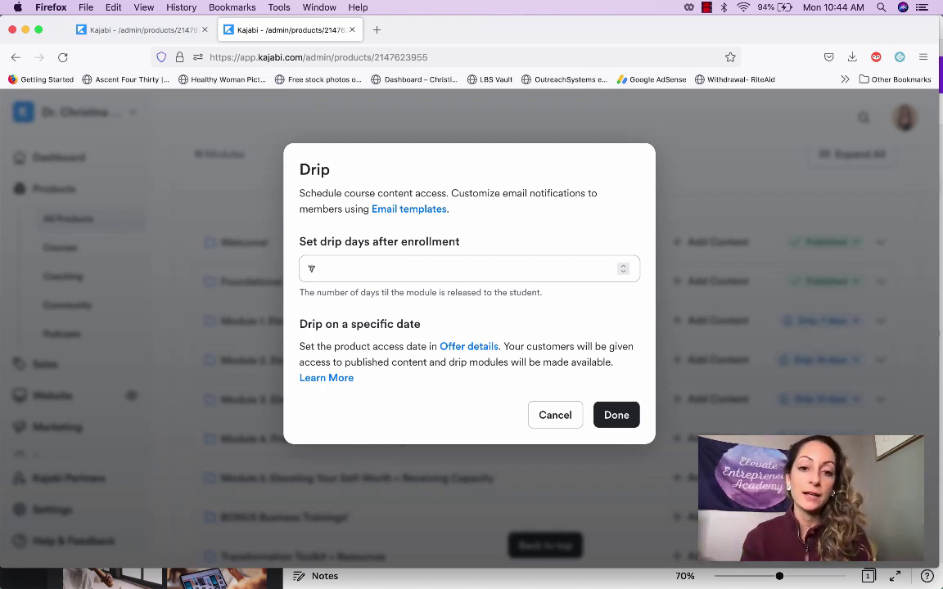
pyautogui.click(554, 415)
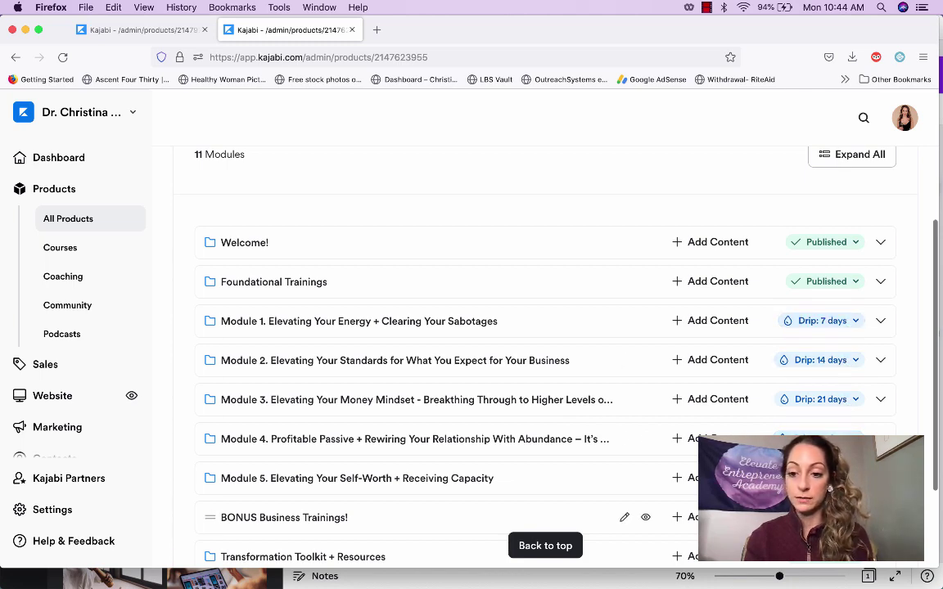
# Step: Look over the release status of the remaining modules and review the lessons inside Monthly LIVE Call Recordings, collapsing it again
pyautogui.scroll(-2, 655, 516)
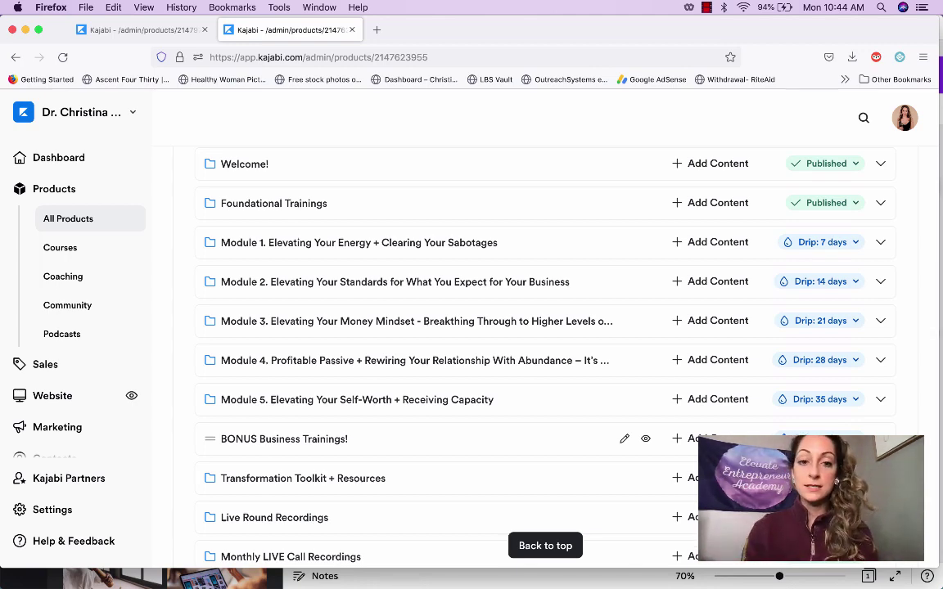
pyautogui.scroll(-2, 492, 454)
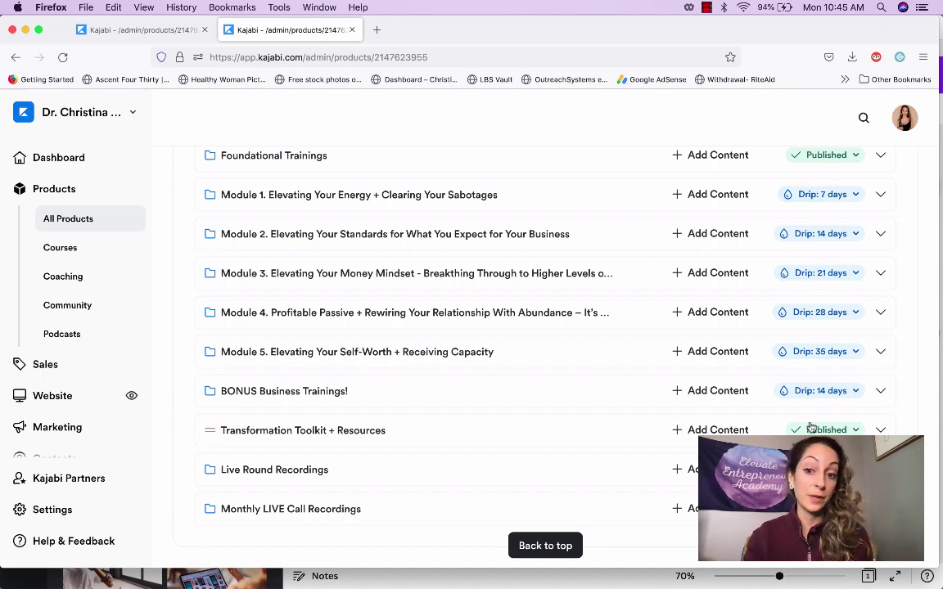
pyautogui.scroll(-2, 540, 470)
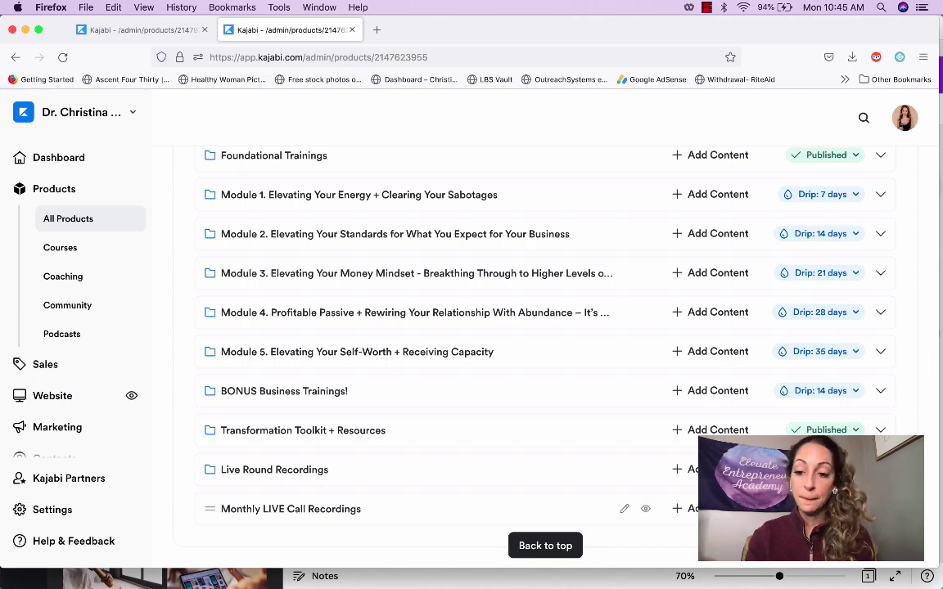
pyautogui.click(880, 508)
pyautogui.scroll(-2, 880, 318)
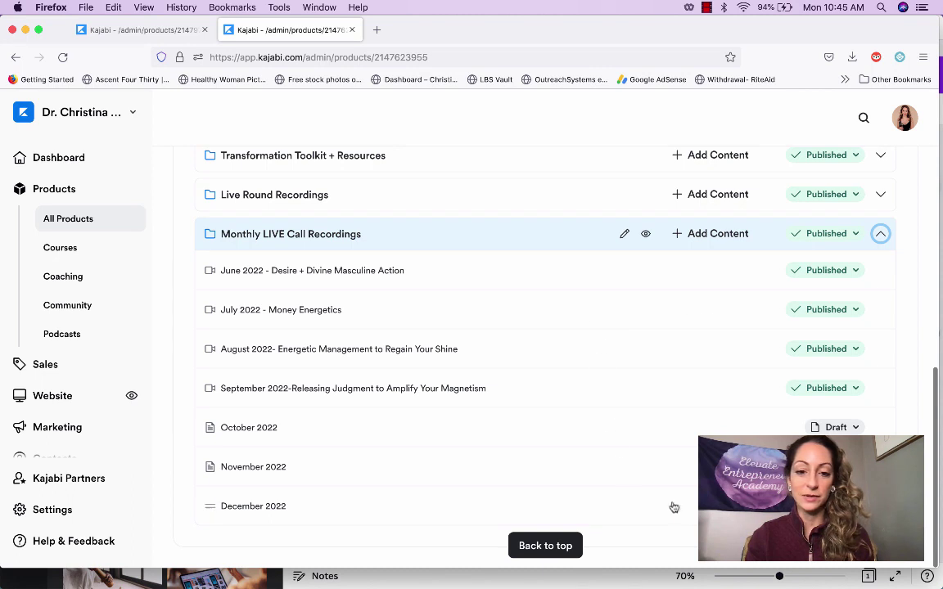
pyautogui.click(881, 236)
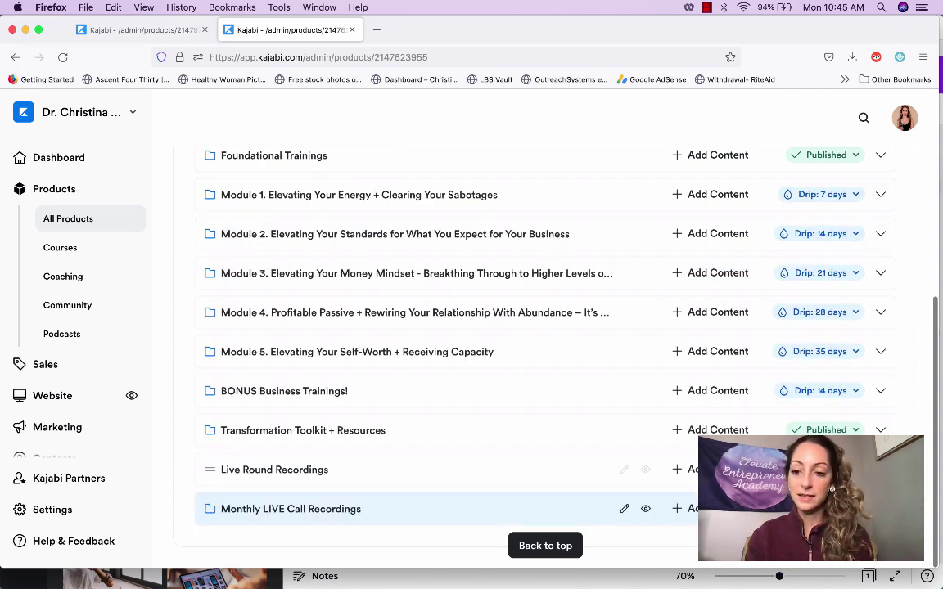
# Step: Review the lessons inside the Live Round Recordings module and collapse it again
pyautogui.click(881, 469)
pyautogui.scroll(-3, 769, 438)
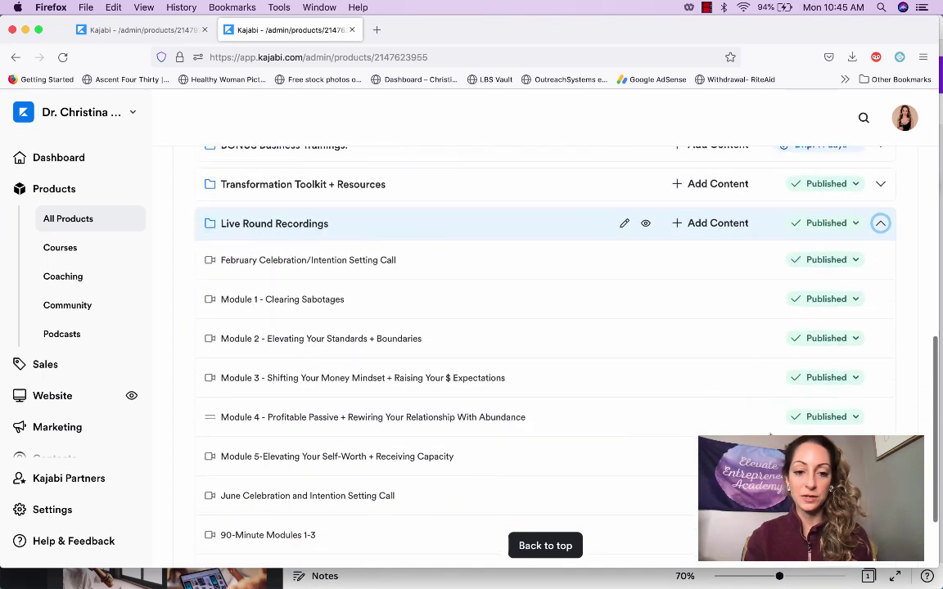
pyautogui.scroll(-2, 437, 494)
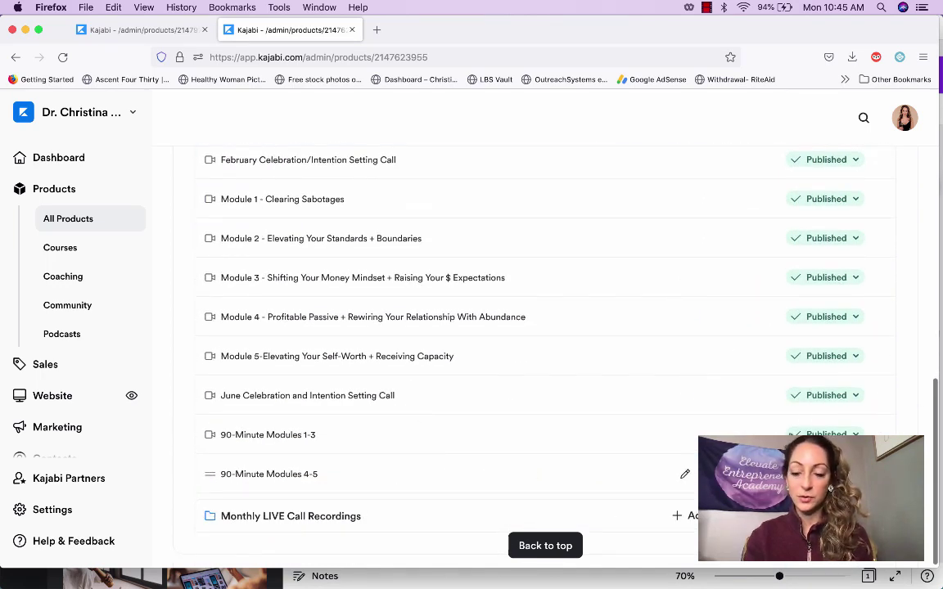
pyautogui.scroll(10, 802, 418)
pyautogui.scroll(-7, 803, 417)
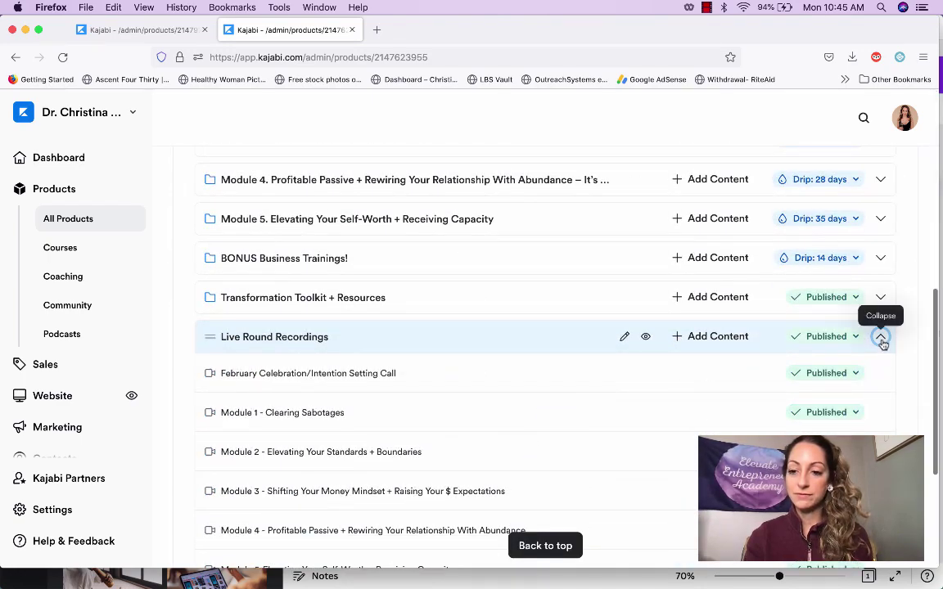
pyautogui.click(880, 337)
pyautogui.scroll(5, 806, 404)
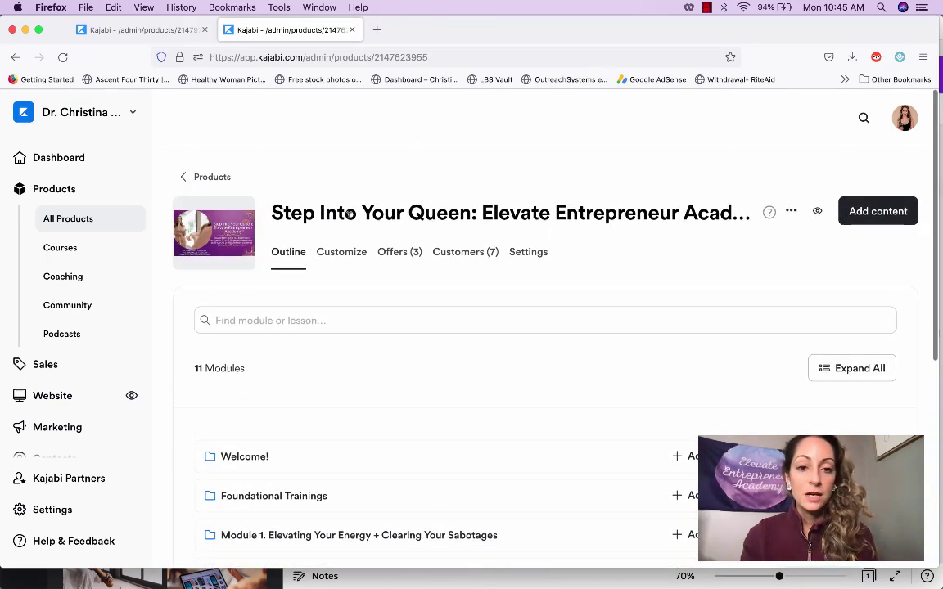
# Step: Return to the products list and open the Entrepreneur Healing Summit course
pyautogui.click(196, 177)
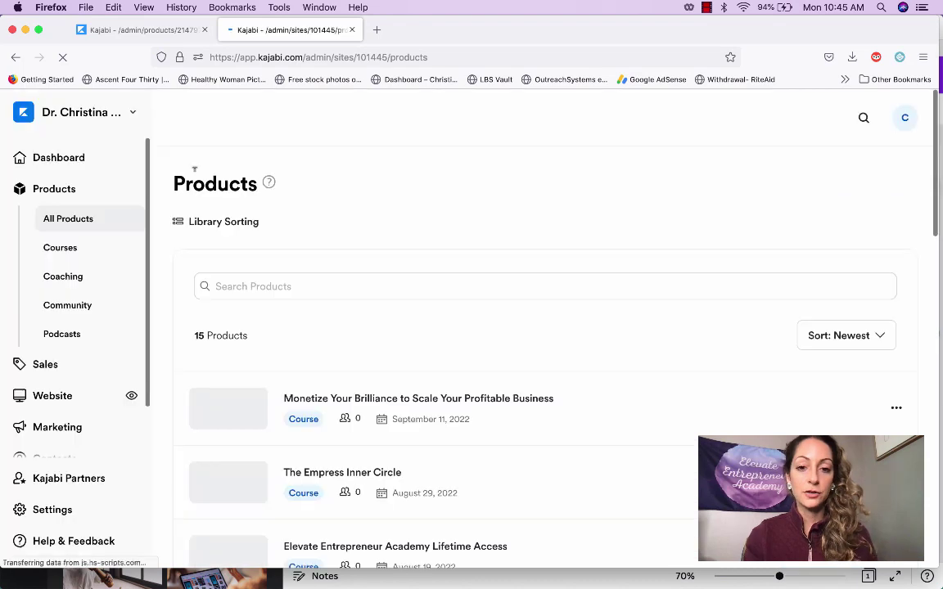
pyautogui.scroll(-3, 366, 282)
pyautogui.scroll(-6, 365, 282)
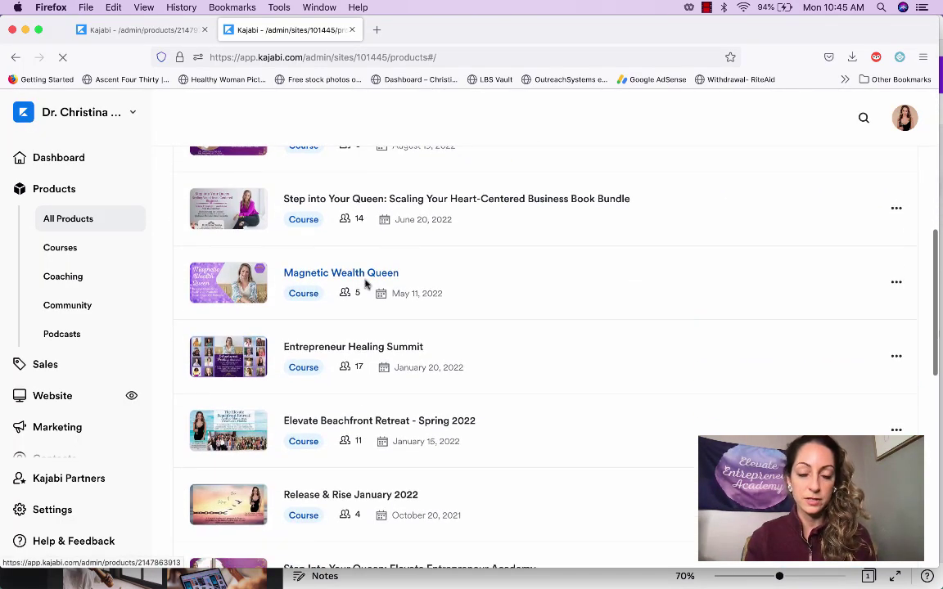
pyautogui.scroll(-1, 365, 281)
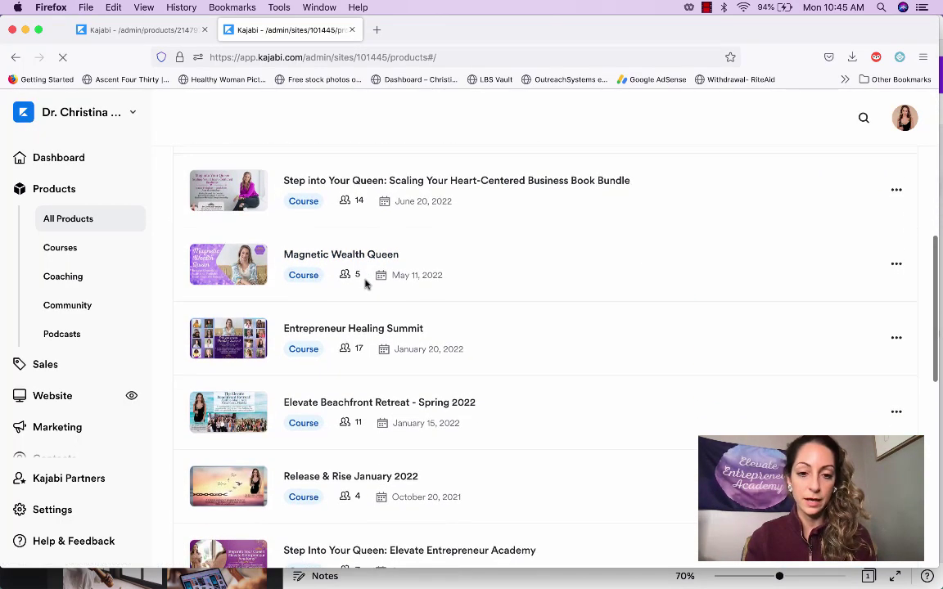
pyautogui.click(391, 329)
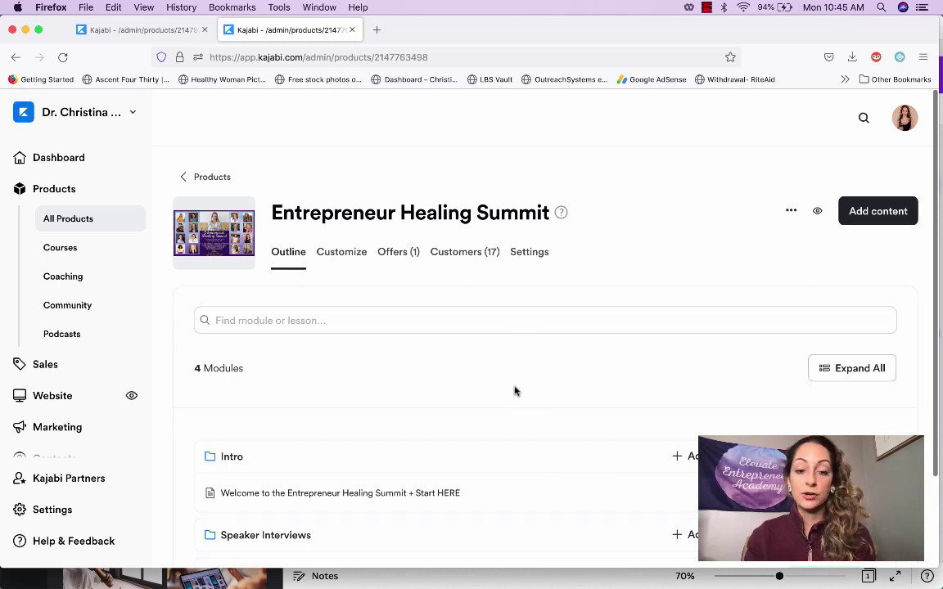
# Step: Review the Entrepreneur Healing Summit outline, expanding the Speaker Interviews module to view its sessions
pyautogui.scroll(-2, 515, 391)
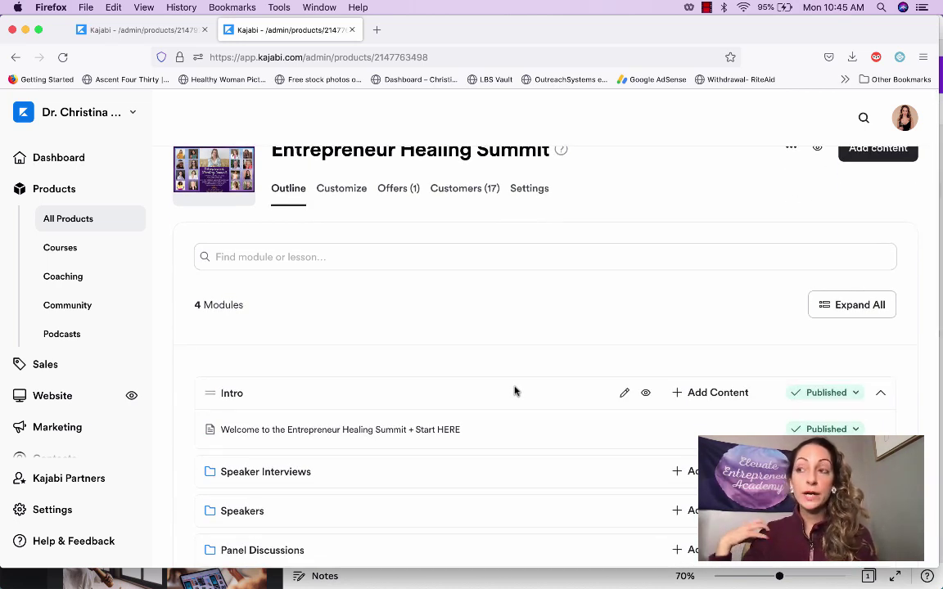
pyautogui.scroll(2, 515, 391)
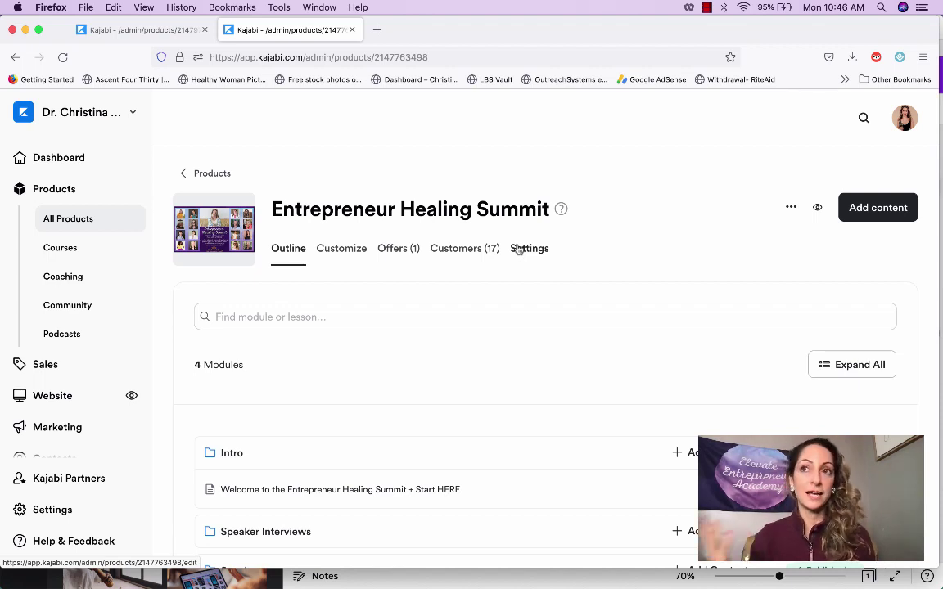
pyautogui.scroll(-3, 518, 250)
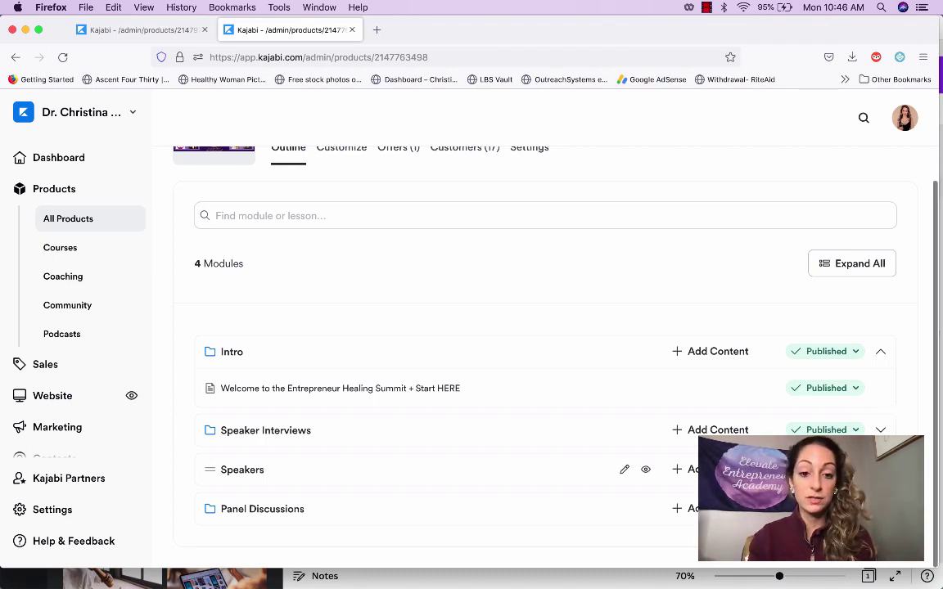
pyautogui.click(879, 430)
pyautogui.scroll(-3, 879, 430)
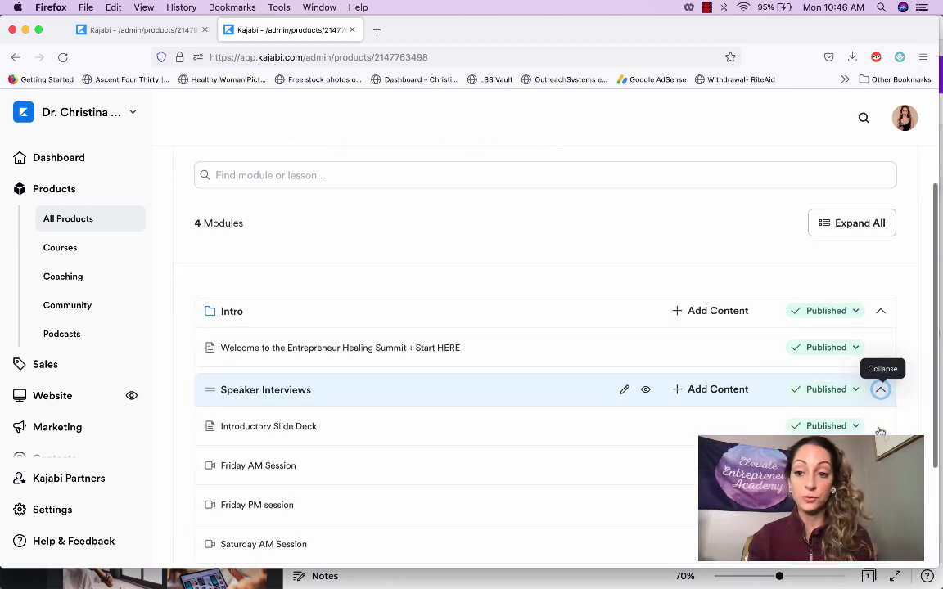
pyautogui.scroll(-1, 879, 430)
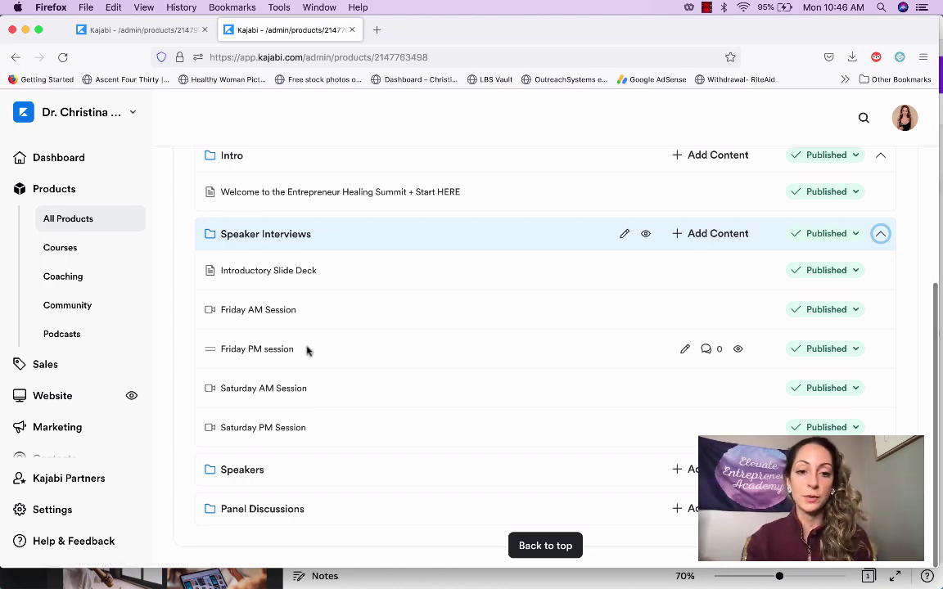
pyautogui.scroll(5, 499, 331)
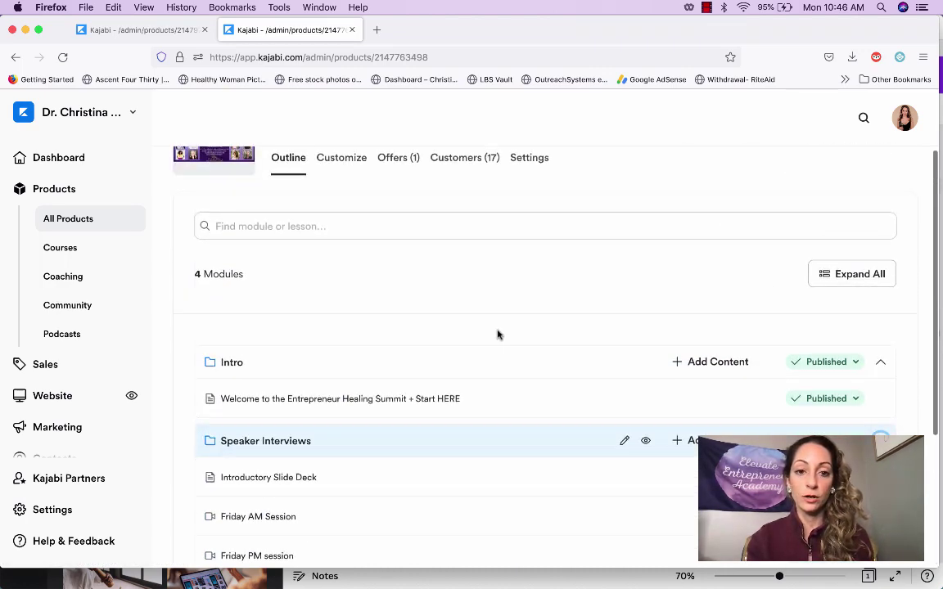
# Step: Return to the products list and look through the courses down to Elevate Membership Lifetime Access
pyautogui.click(207, 178)
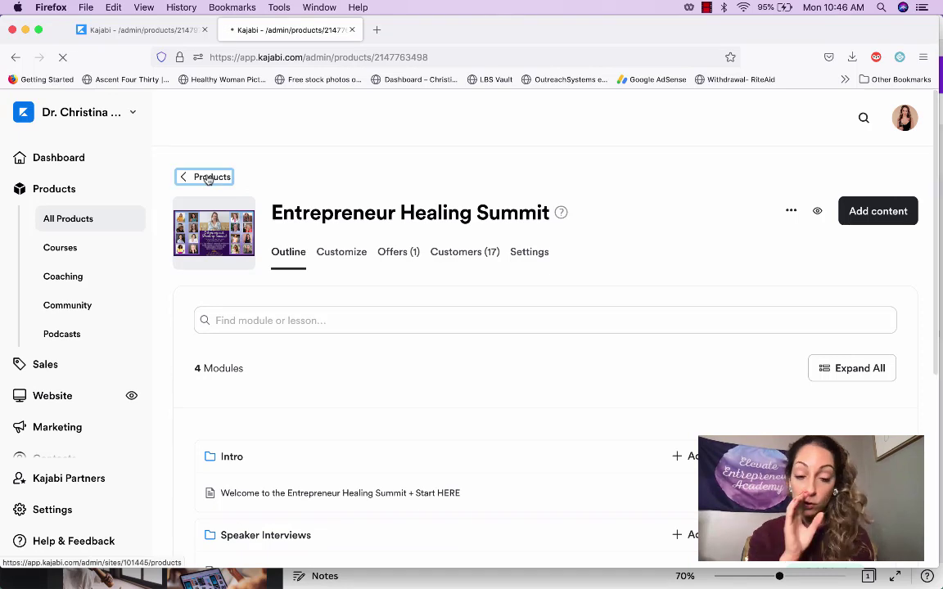
pyautogui.scroll(-5, 361, 268)
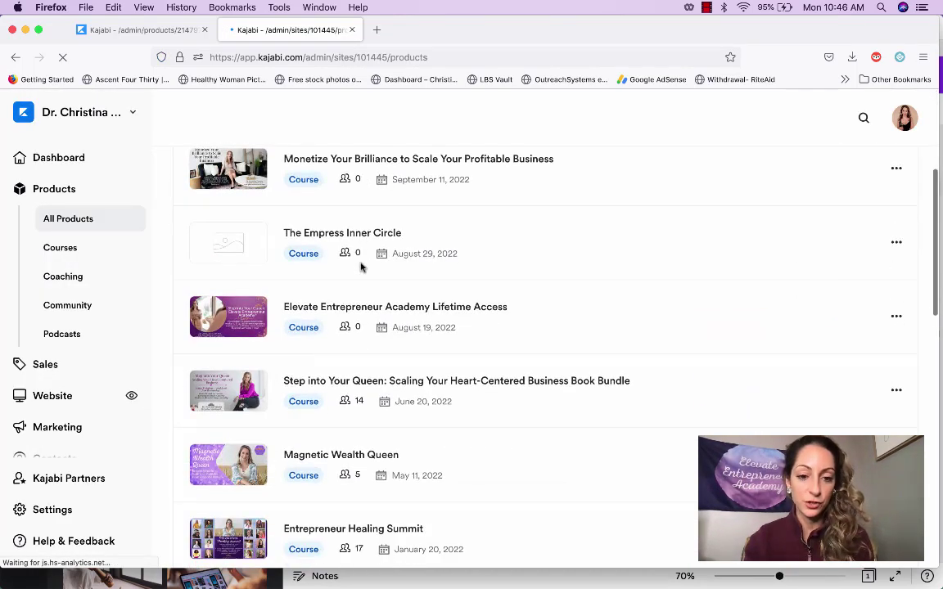
pyautogui.scroll(-2, 360, 267)
pyautogui.scroll(-1, 360, 268)
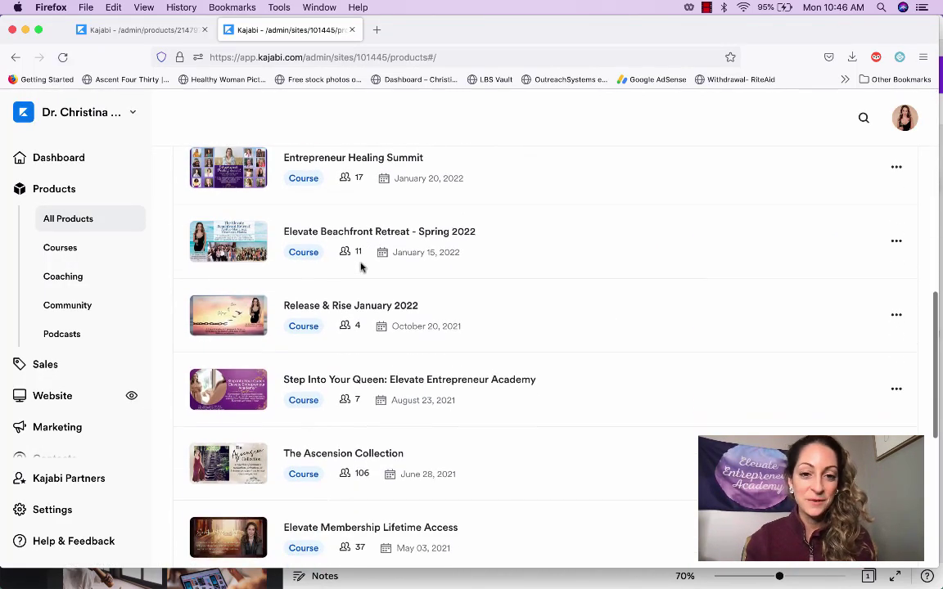
# Step: Open the Elevate Beachfront Retreat - Spring 2022 course and review the lessons in its Elevate Retreat module
pyautogui.click(361, 233)
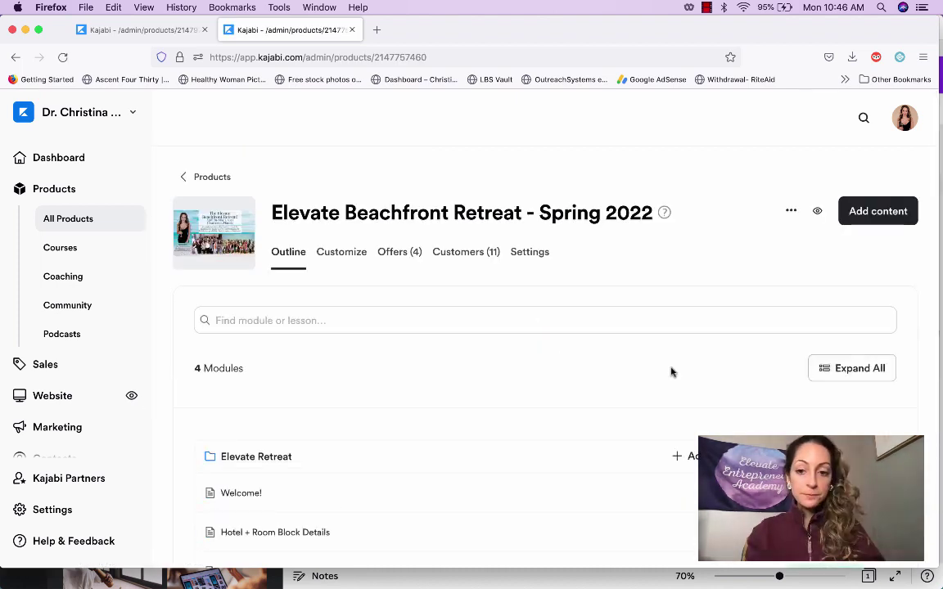
pyautogui.scroll(-2, 671, 373)
pyautogui.scroll(-1, 671, 372)
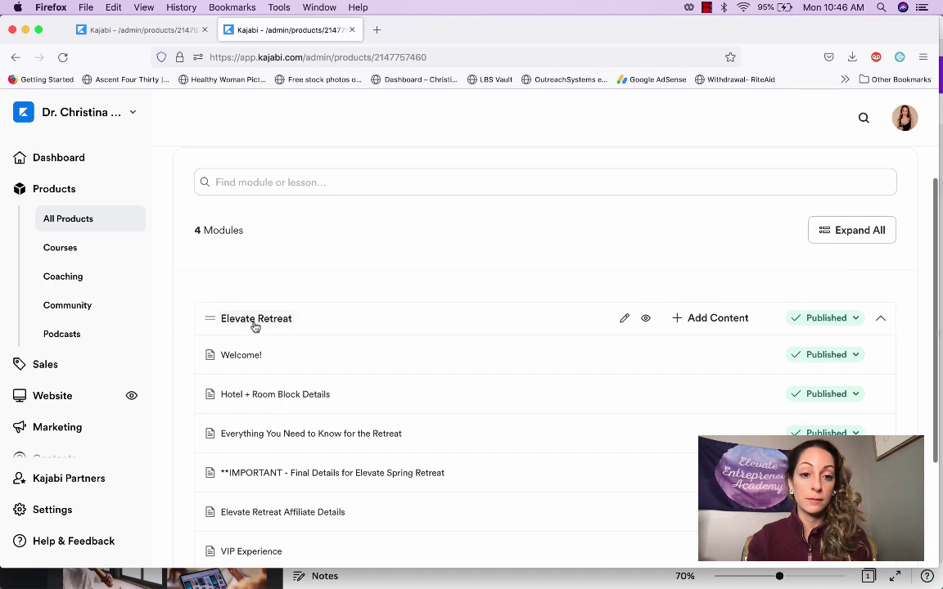
pyautogui.scroll(-3, 528, 406)
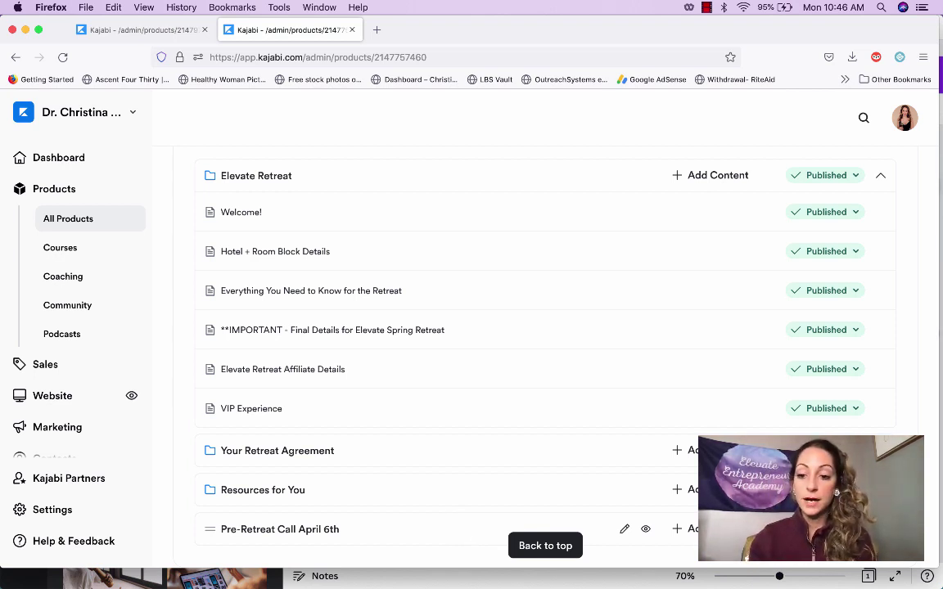
# Step: Expand the Pre-Retreat Call April 6th module to view its lessons and collapse it again
pyautogui.click(881, 529)
pyautogui.scroll(-2, 880, 529)
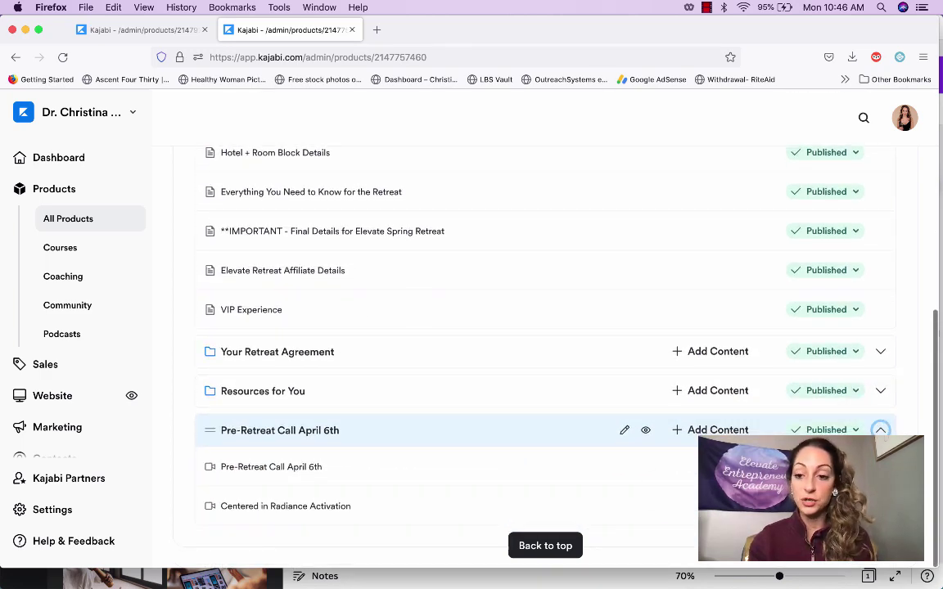
pyautogui.scroll(2, 876, 418)
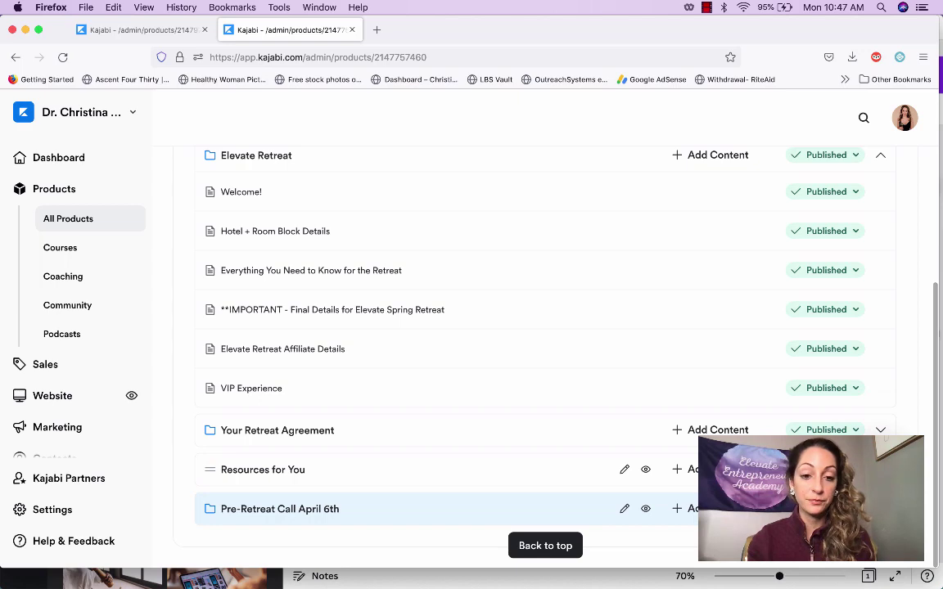
# Step: Review the contents of the Resources for You module, collapse it and return to the start of the course outline
pyautogui.click(881, 470)
pyautogui.scroll(-2, 881, 470)
pyautogui.scroll(1, 884, 397)
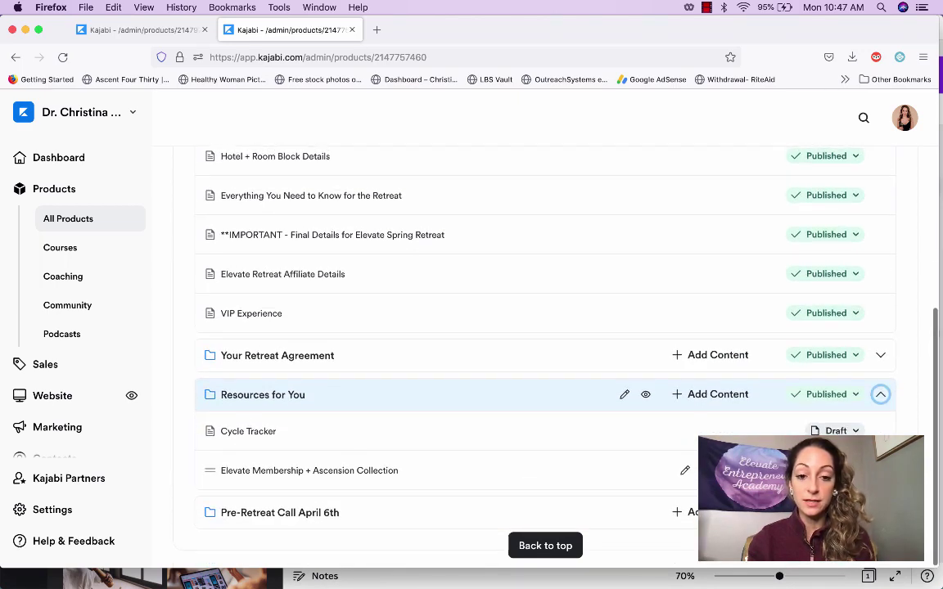
pyautogui.click(881, 398)
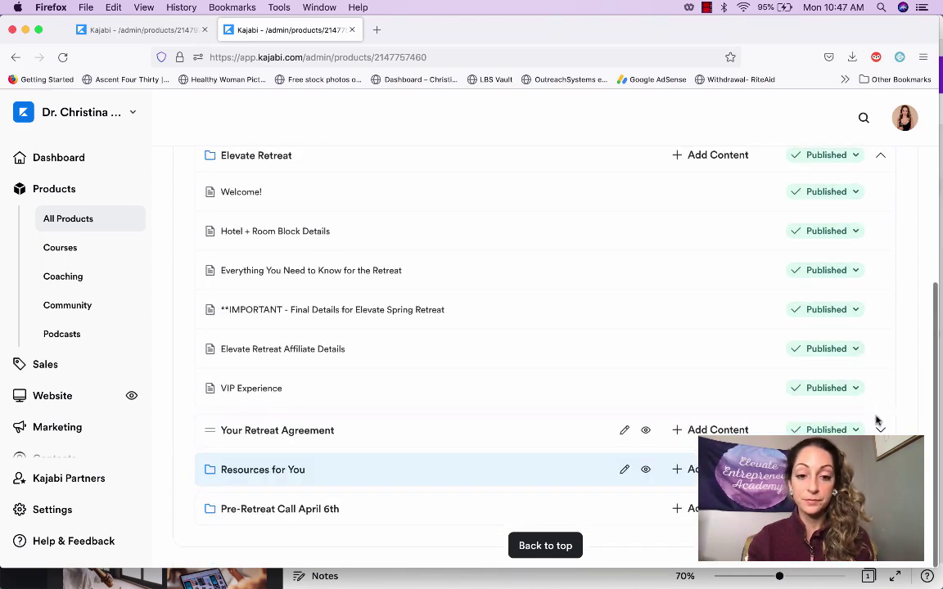
pyautogui.scroll(1, 882, 432)
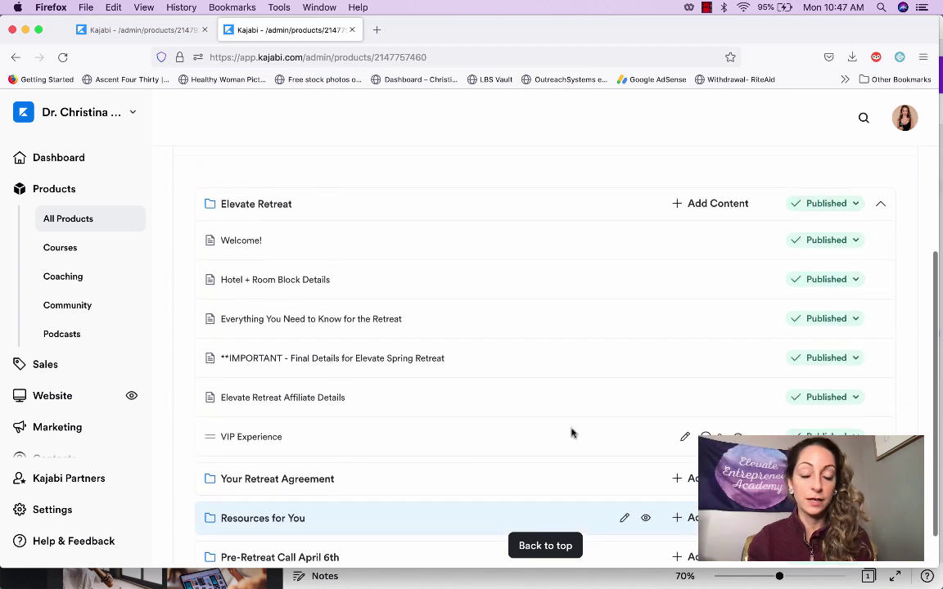
pyautogui.scroll(3, 437, 407)
pyautogui.scroll(3, 438, 407)
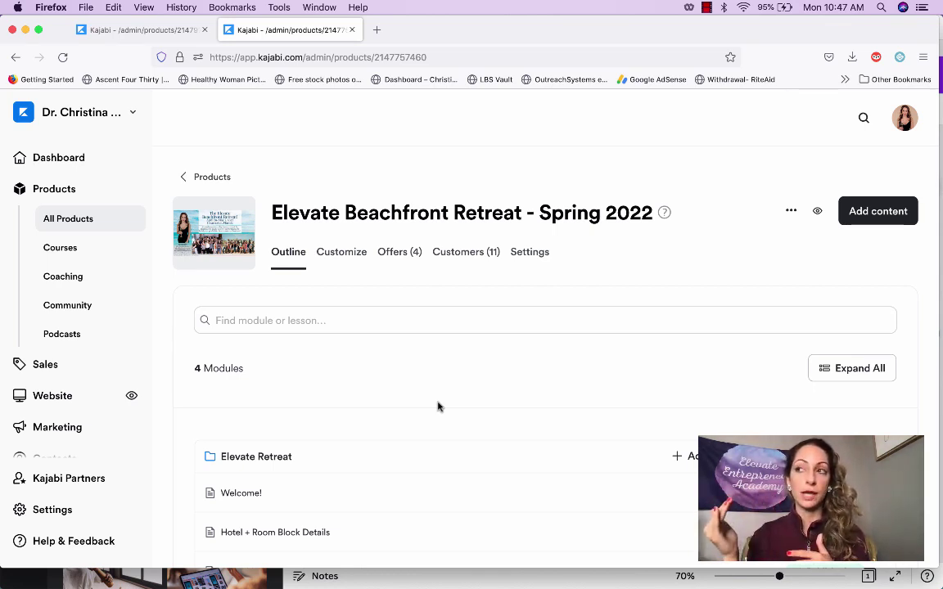
# Step: Return to the products list and look through all courses down to The Quantum Queen e-course and back up
pyautogui.click(211, 176)
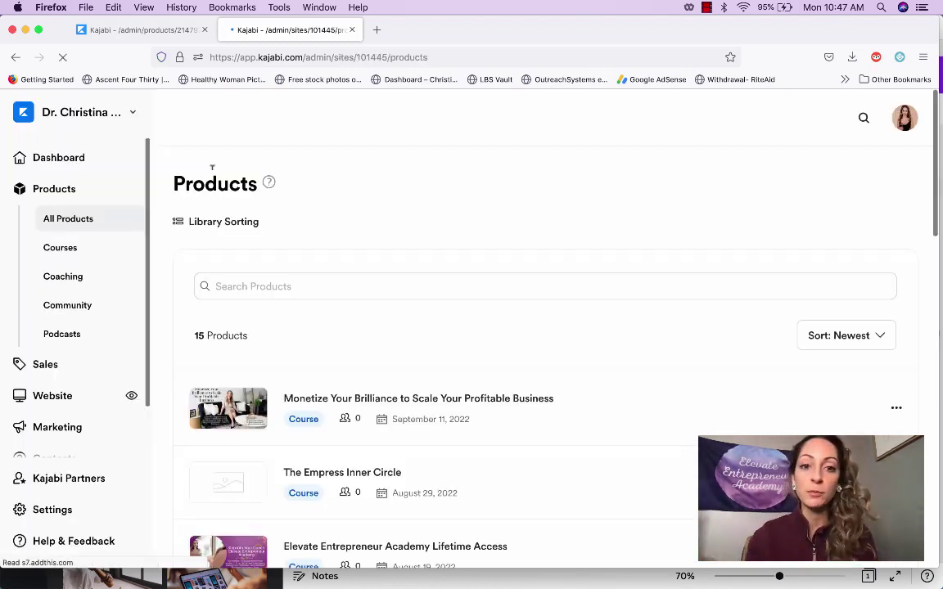
pyautogui.scroll(-4, 352, 332)
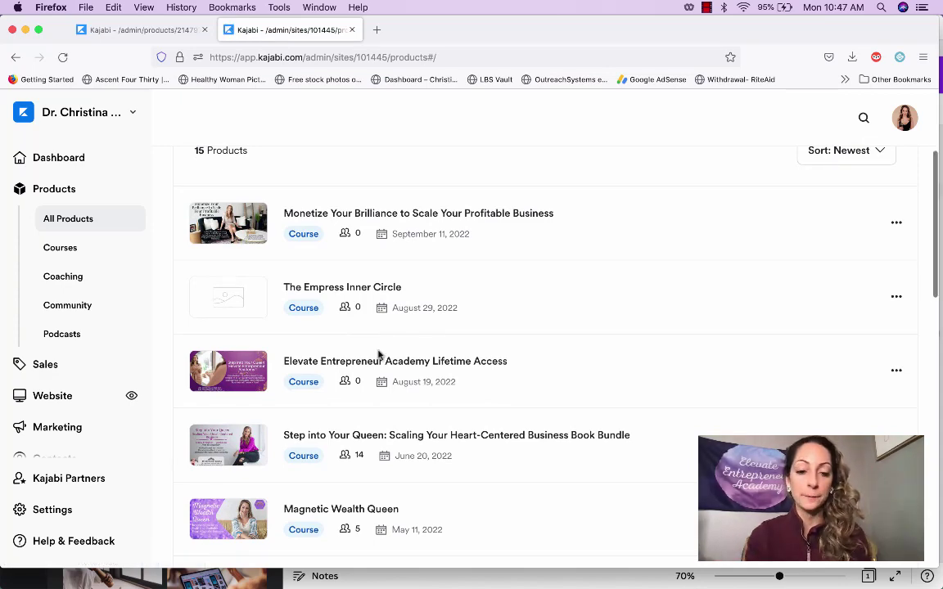
pyautogui.scroll(-9, 368, 390)
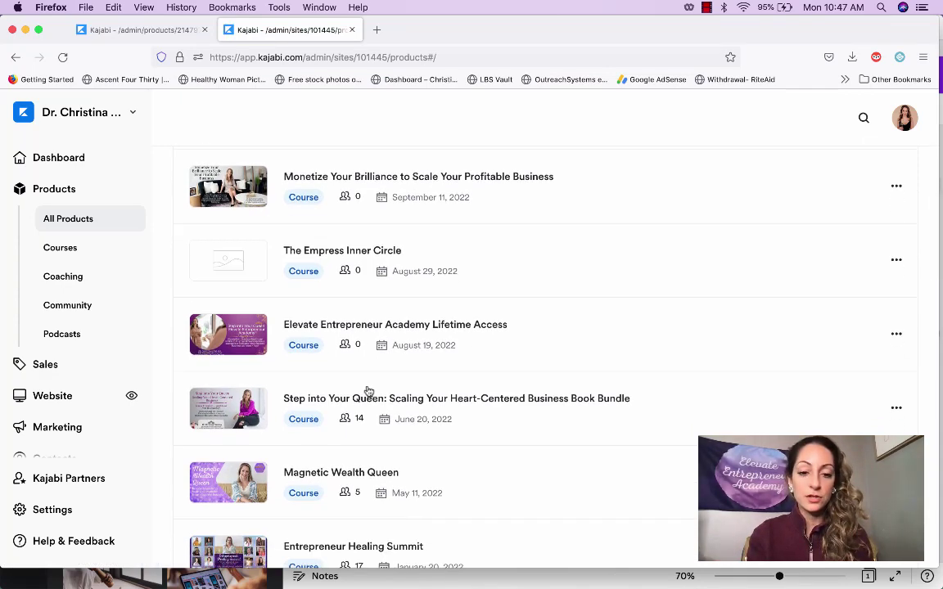
pyautogui.scroll(-3, 368, 389)
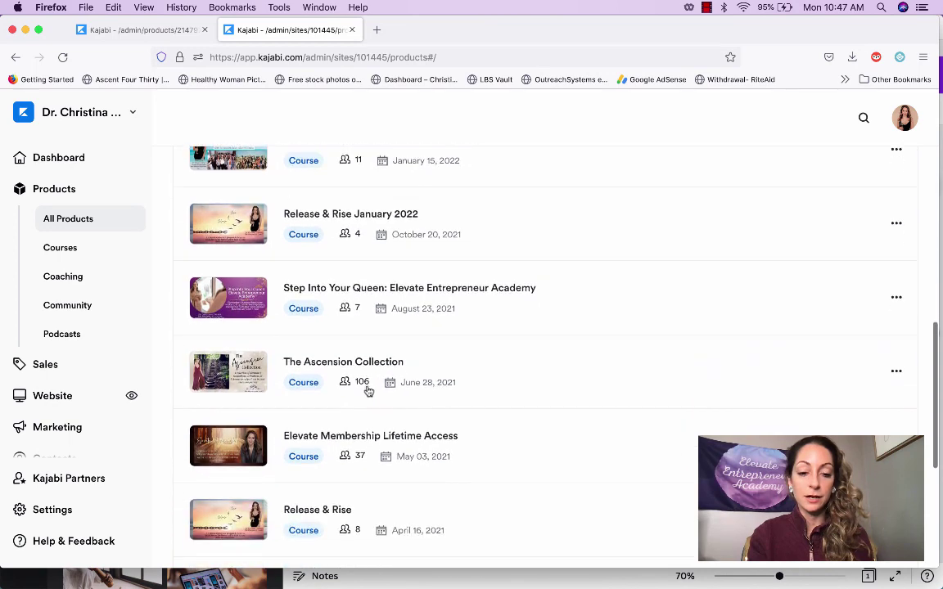
pyautogui.scroll(-2, 369, 446)
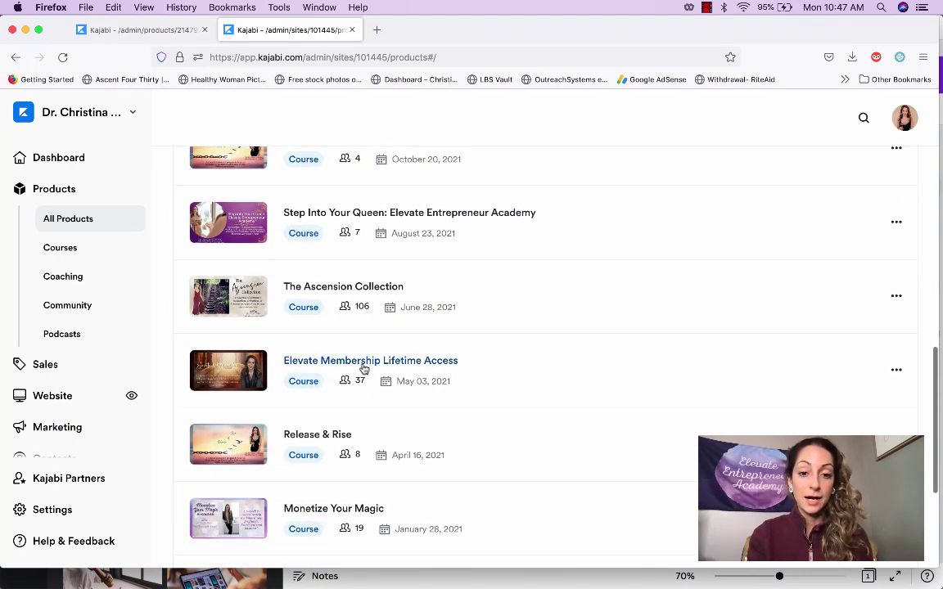
pyautogui.scroll(-1, 384, 374)
pyautogui.scroll(-3, 366, 320)
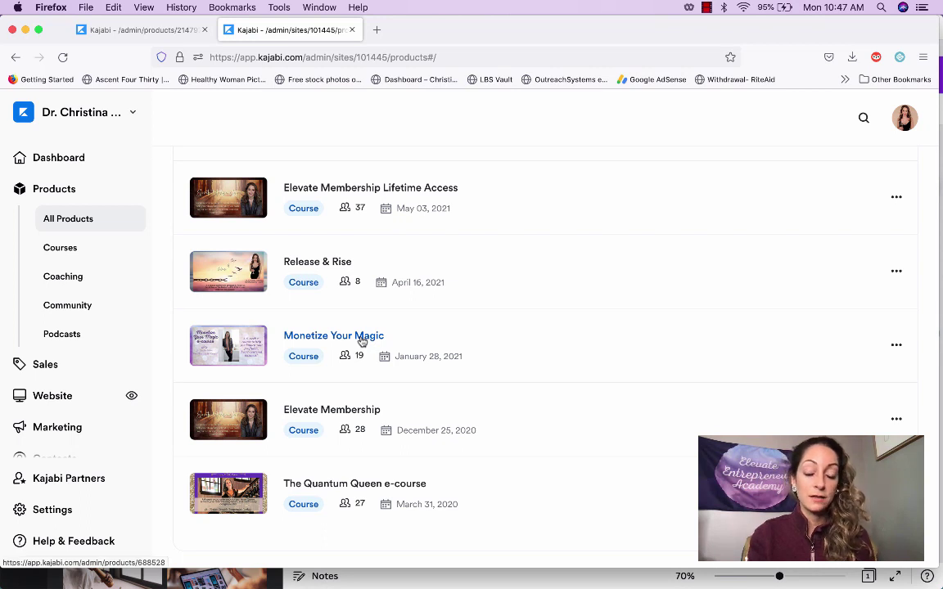
pyautogui.scroll(-2, 361, 342)
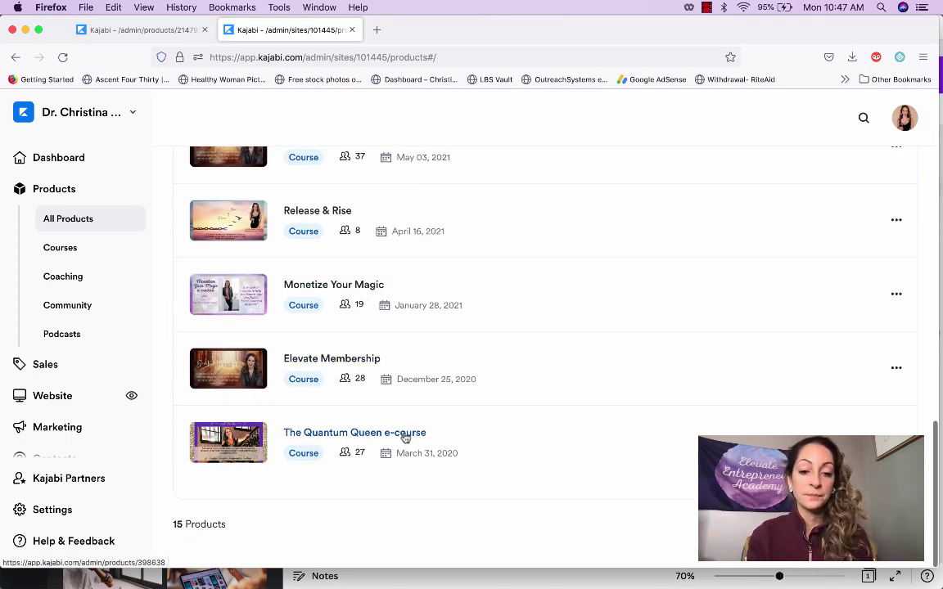
pyautogui.scroll(10, 405, 438)
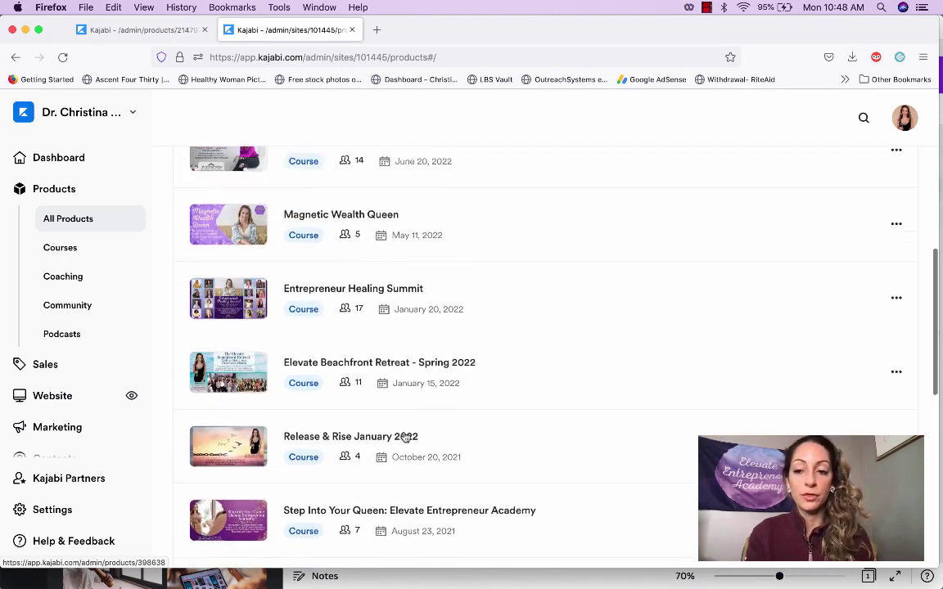
pyautogui.scroll(6, 405, 438)
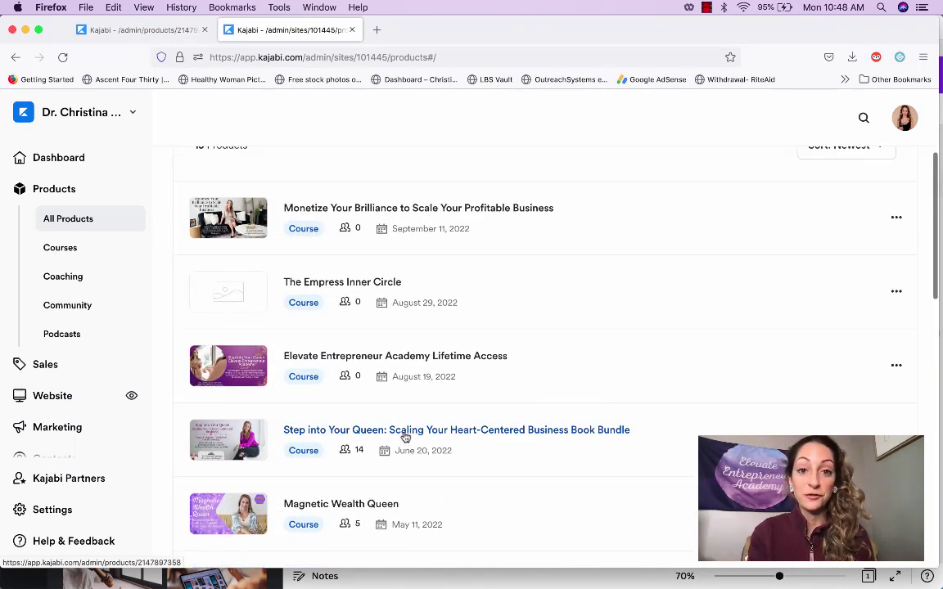